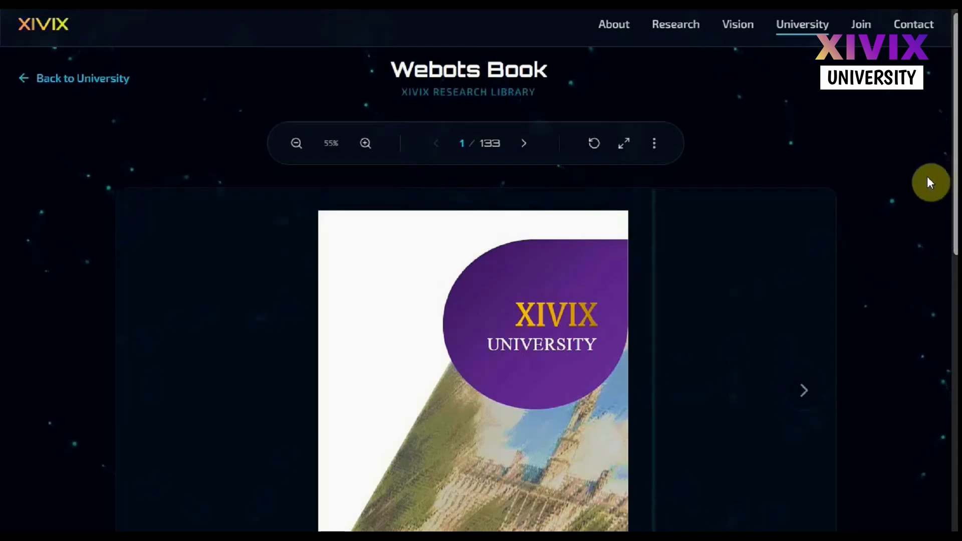
Read the Webots Book from its cover through the coursework list, the Webots introduction and the Special Features page
scroll(955, 163, down, 2)
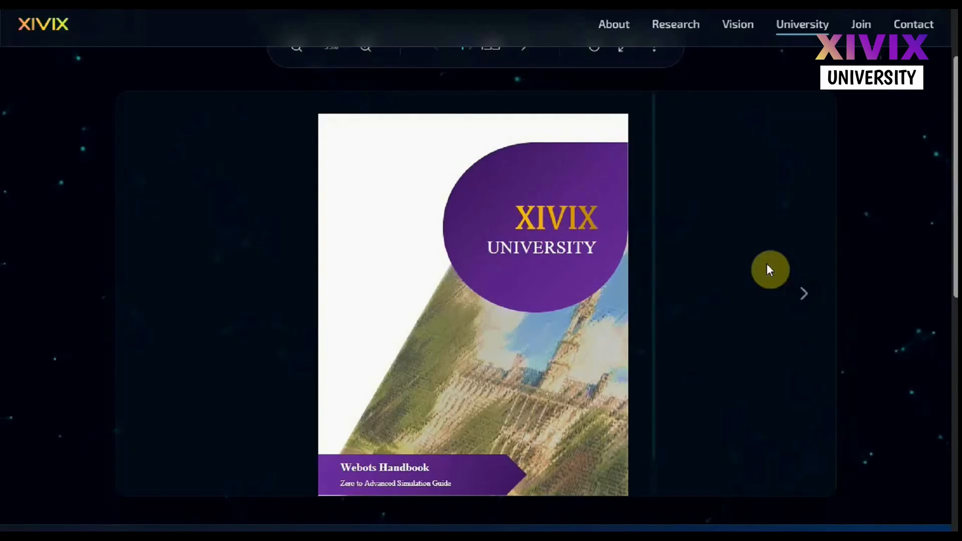
click(807, 295)
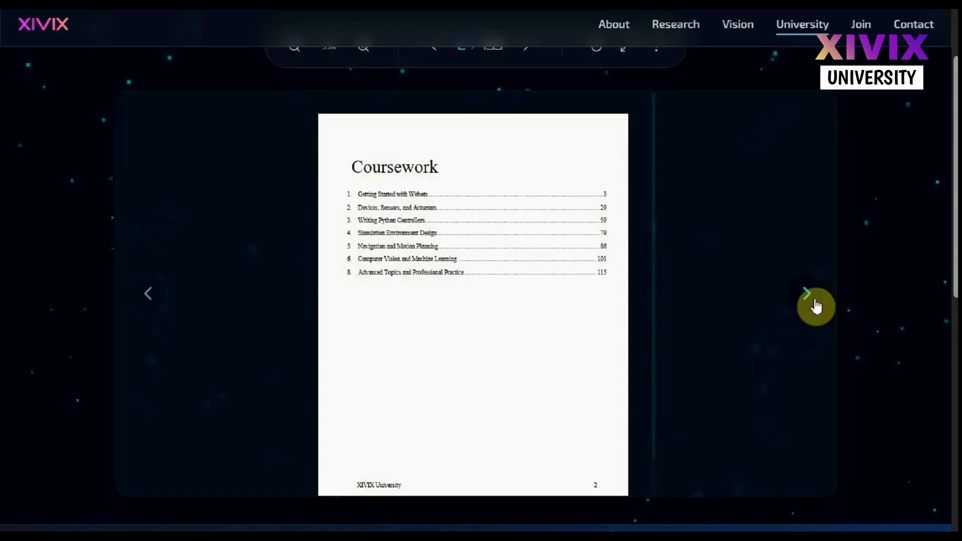
click(815, 304)
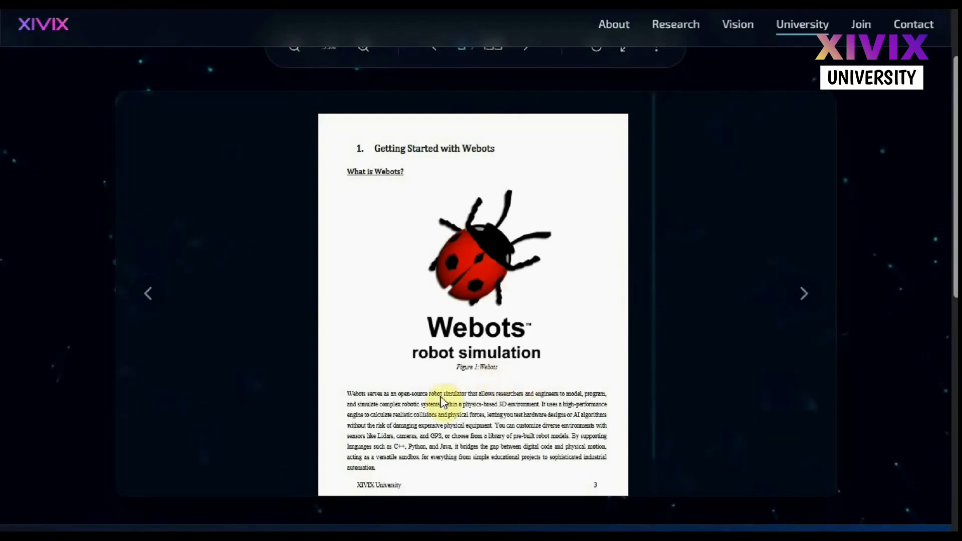
click(349, 391)
drag(349, 391, 542, 405)
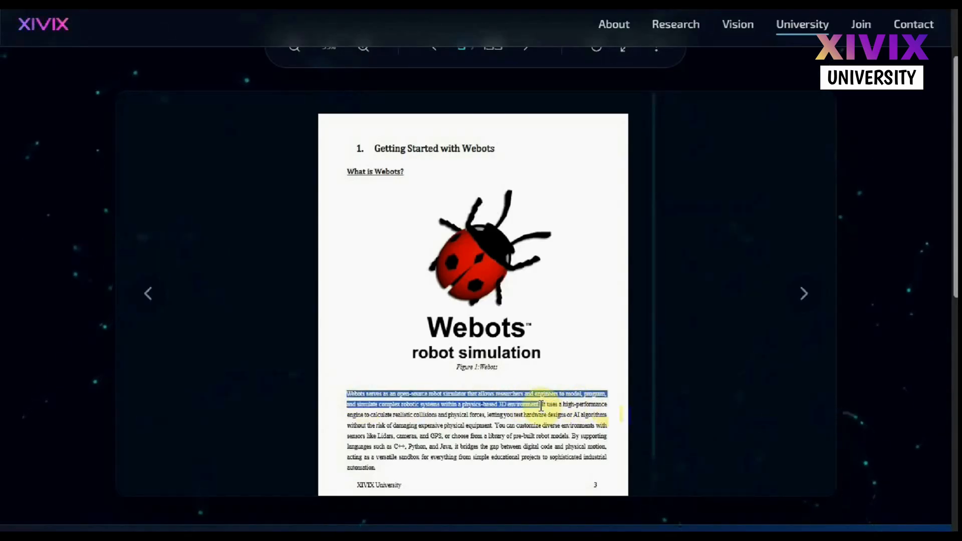
click(516, 419)
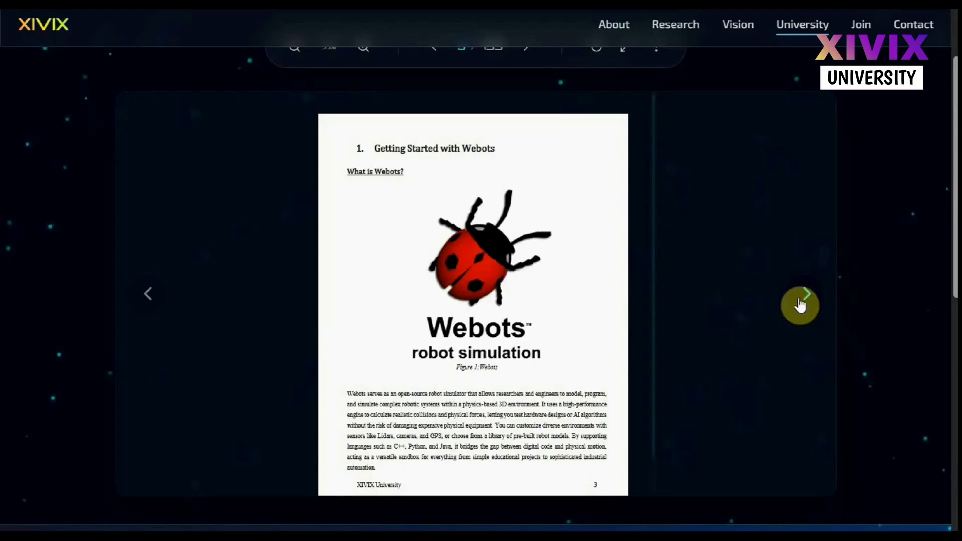
click(800, 304)
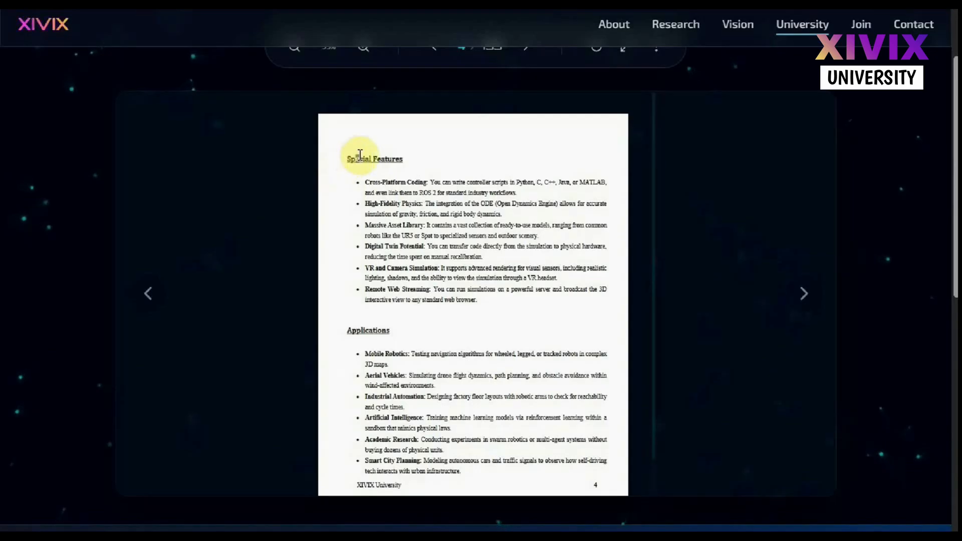
drag(356, 159, 403, 163)
click(400, 160)
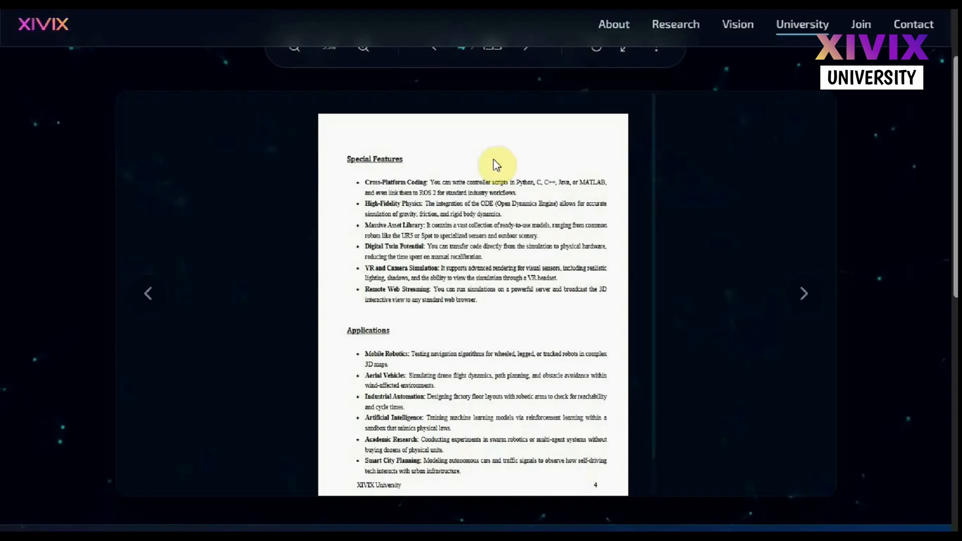
Page forward through the Webots Book past the background light, floor size and robot import instructions
click(800, 303)
click(800, 303)
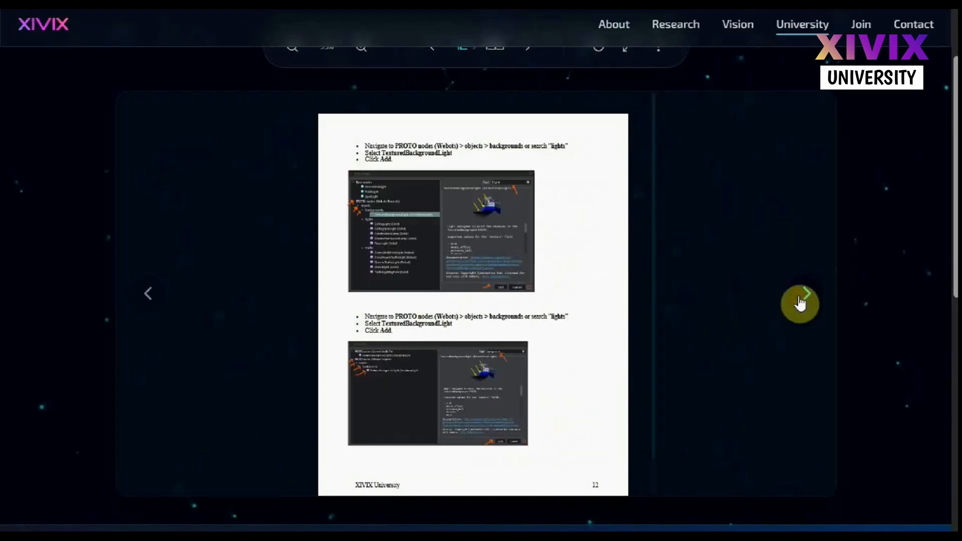
click(800, 303)
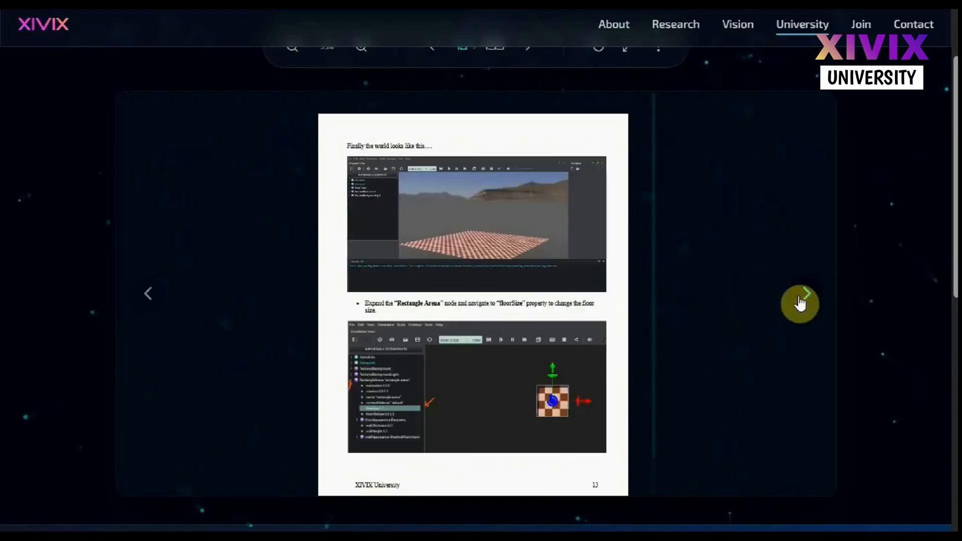
click(800, 303)
click(800, 303)
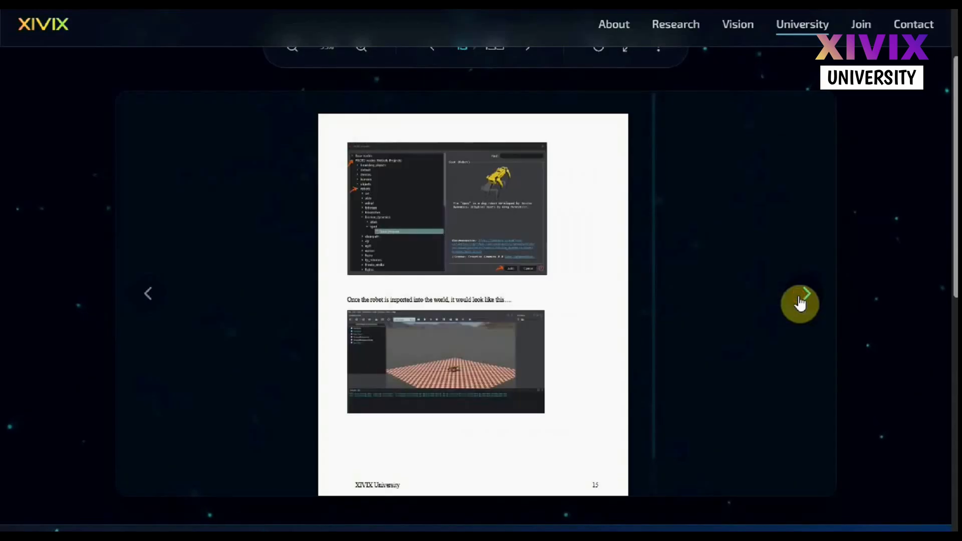
click(800, 303)
click(800, 304)
click(800, 303)
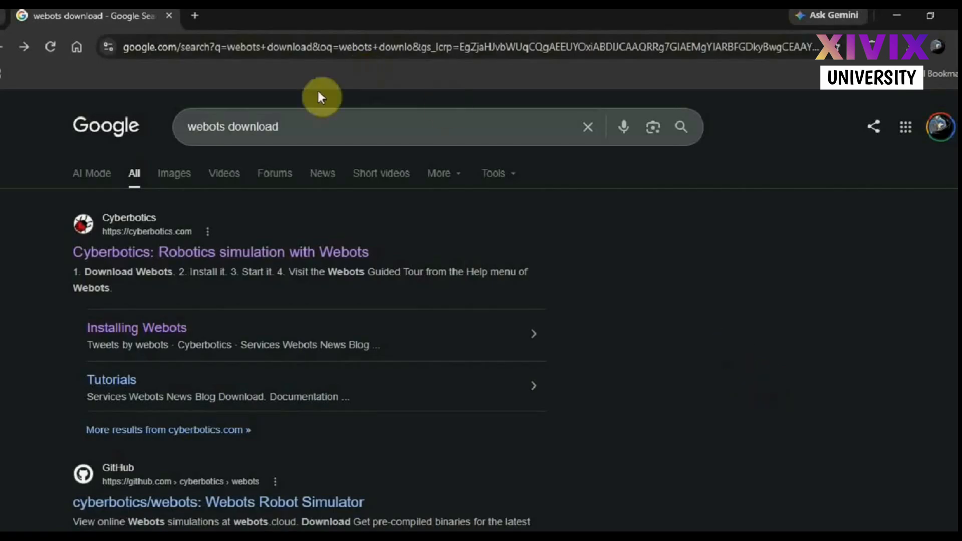
Open the Cyberbotics website from the "webots download" search results and download the Webots Windows Installer (.exe)
drag(299, 132, 97, 123)
click(52, 269)
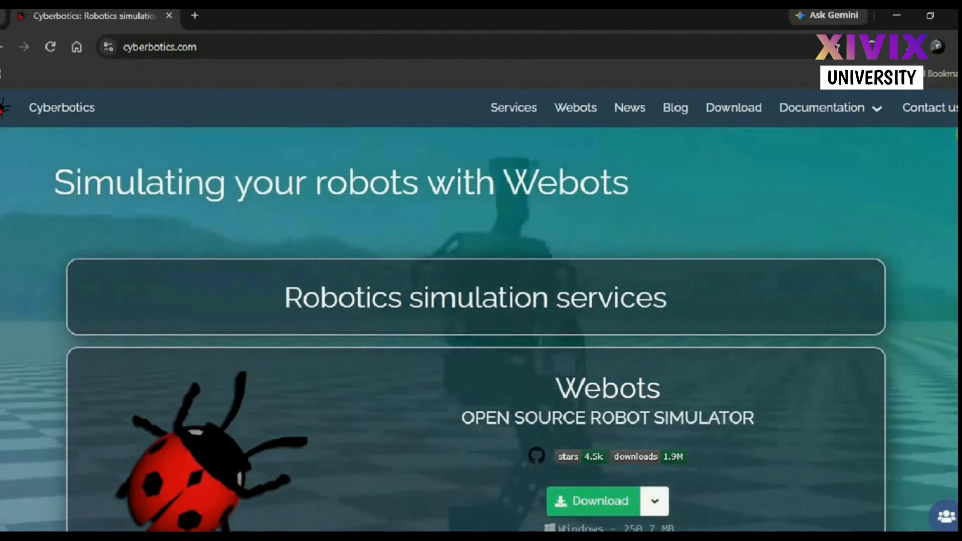
scroll(763, 287, down, 4)
scroll(763, 287, up, 2)
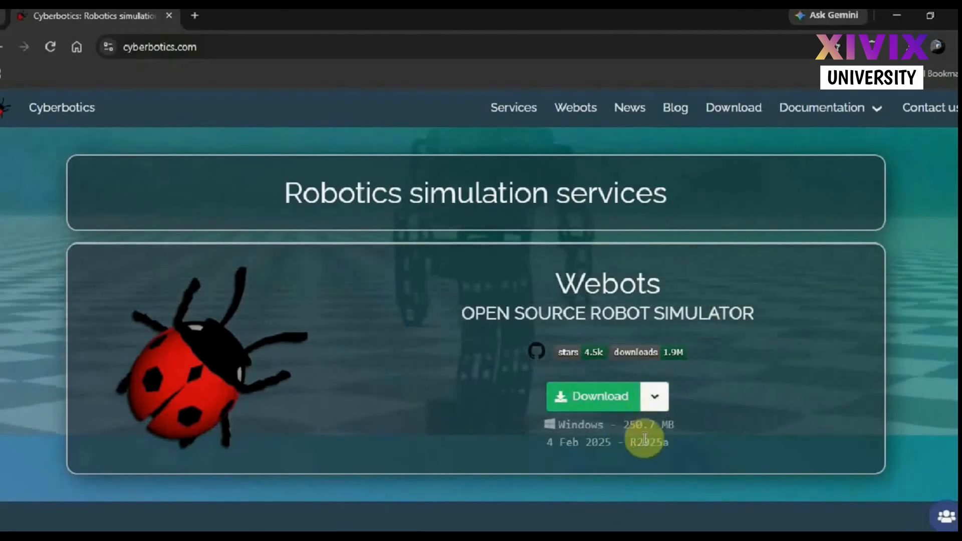
click(653, 398)
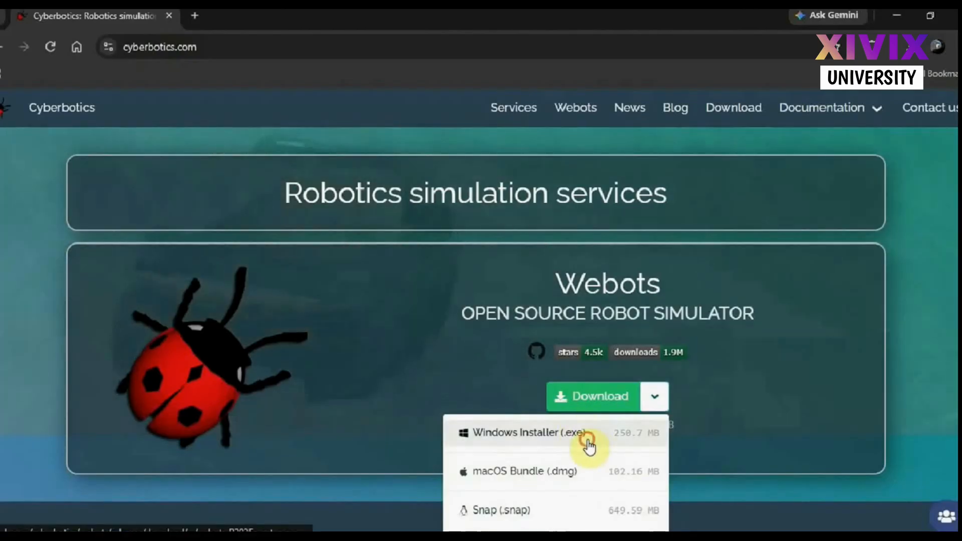
click(590, 446)
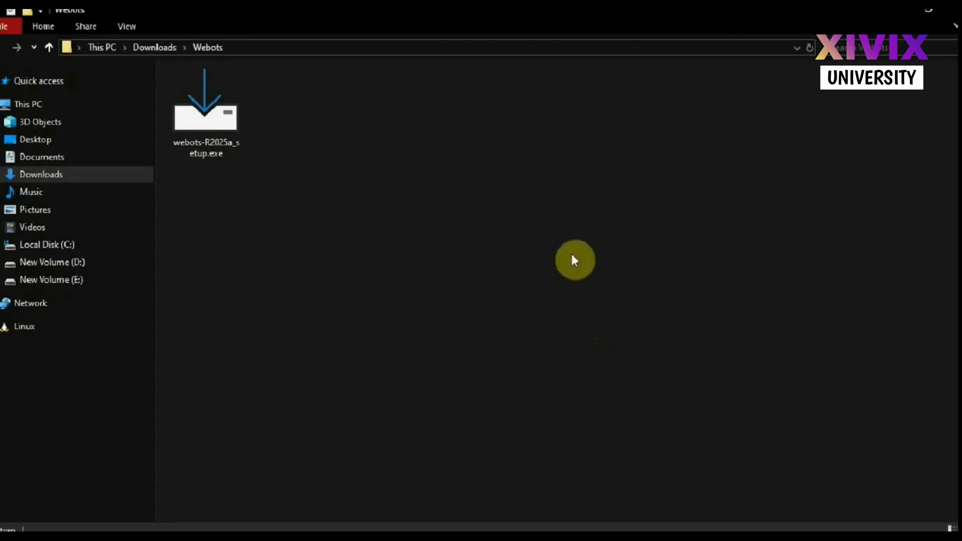
Run webots-R2025a_setup.exe from the Webots downloads folder, choose installation for all users and accept replacing the existing version
click(217, 127)
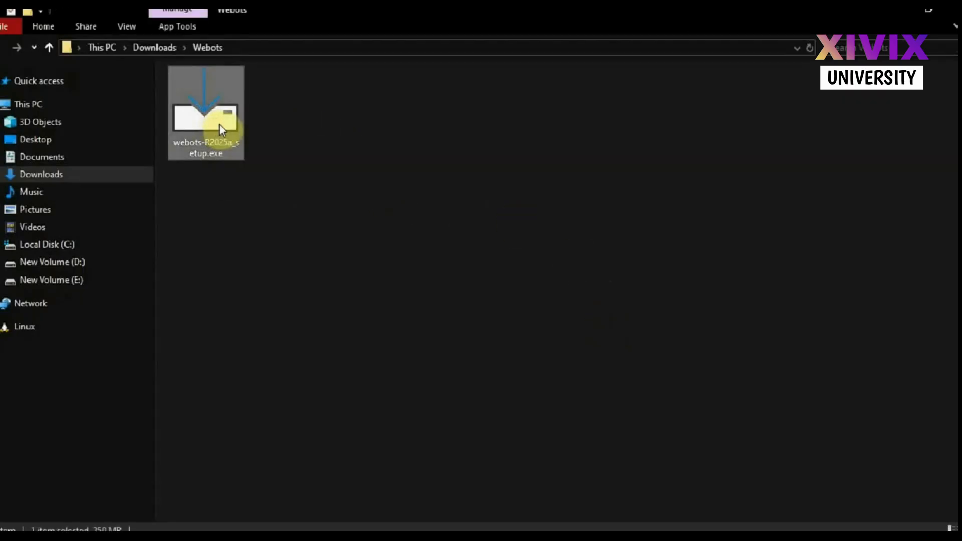
right_click(224, 125)
click(293, 137)
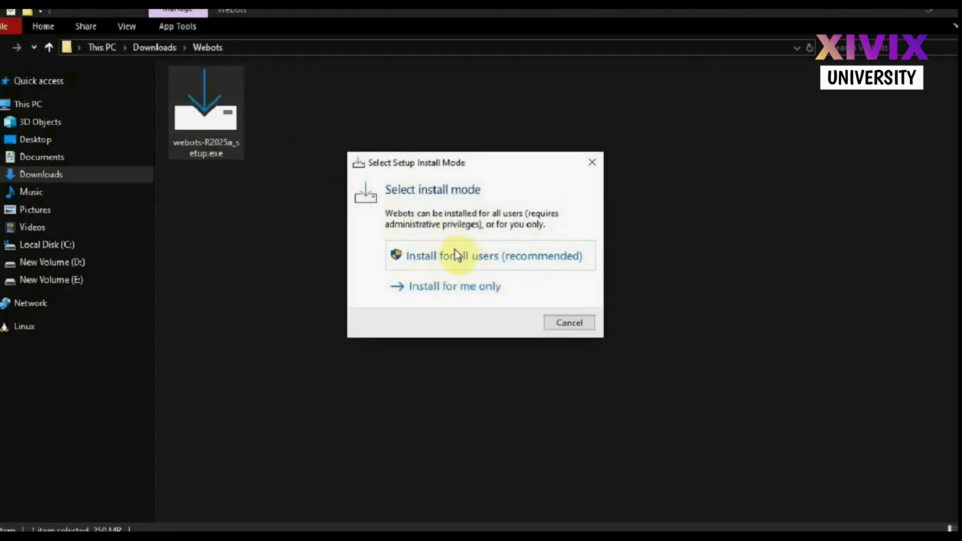
click(446, 264)
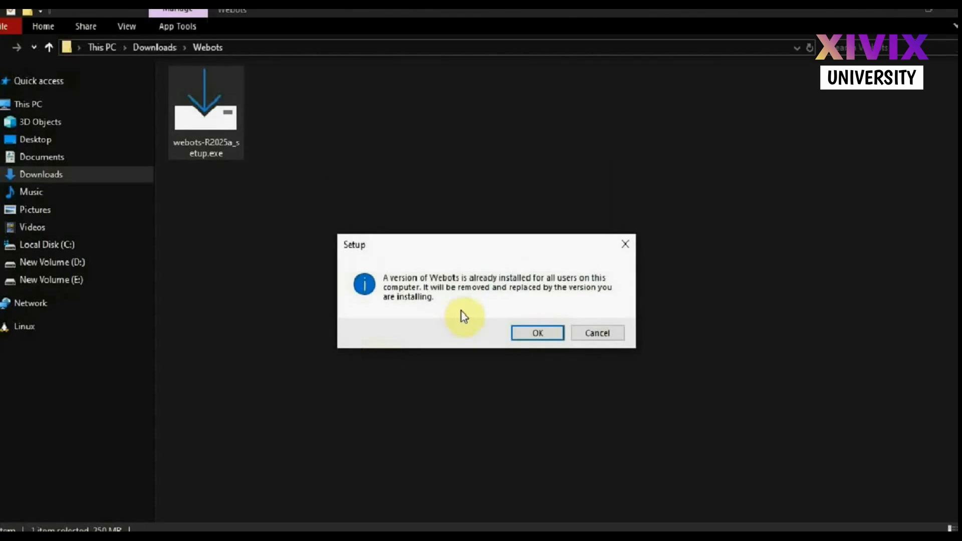
click(526, 331)
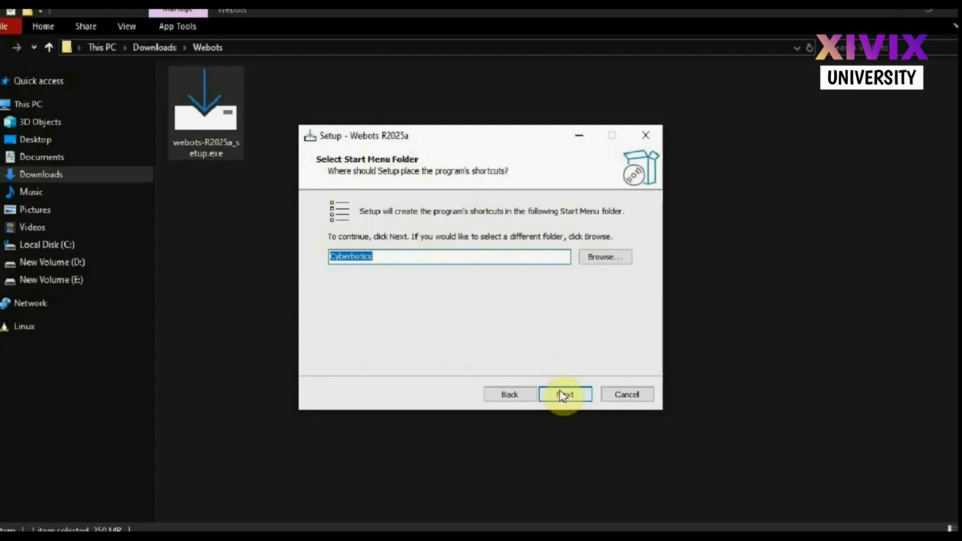
Install Webots R2025a with the Cyberbotics Start Menu folder and finish setup with Launch Webots enabled
click(563, 395)
click(566, 394)
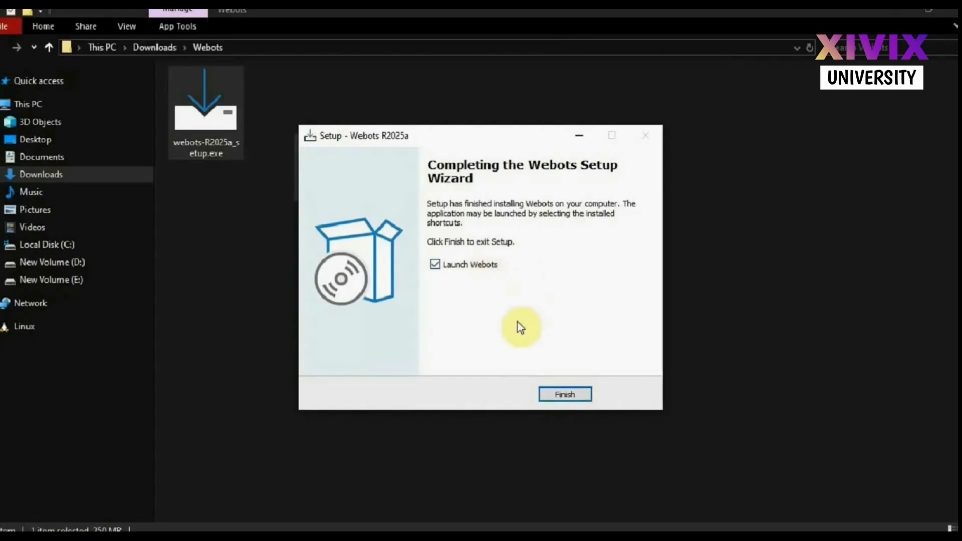
click(562, 393)
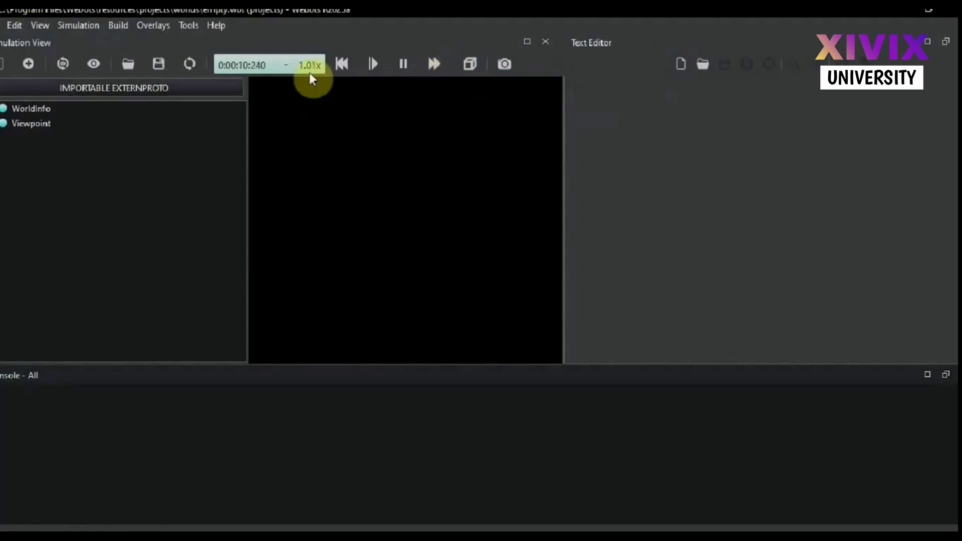
Restore the initial viewpoint and examine the fields of the WorldInfo and Viewpoint nodes in the scene tree
click(68, 75)
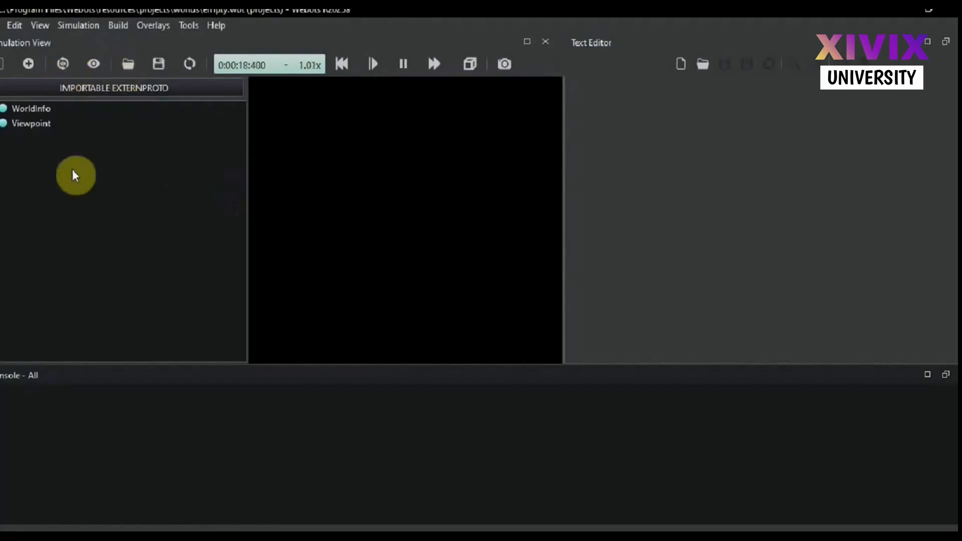
double_click(6, 110)
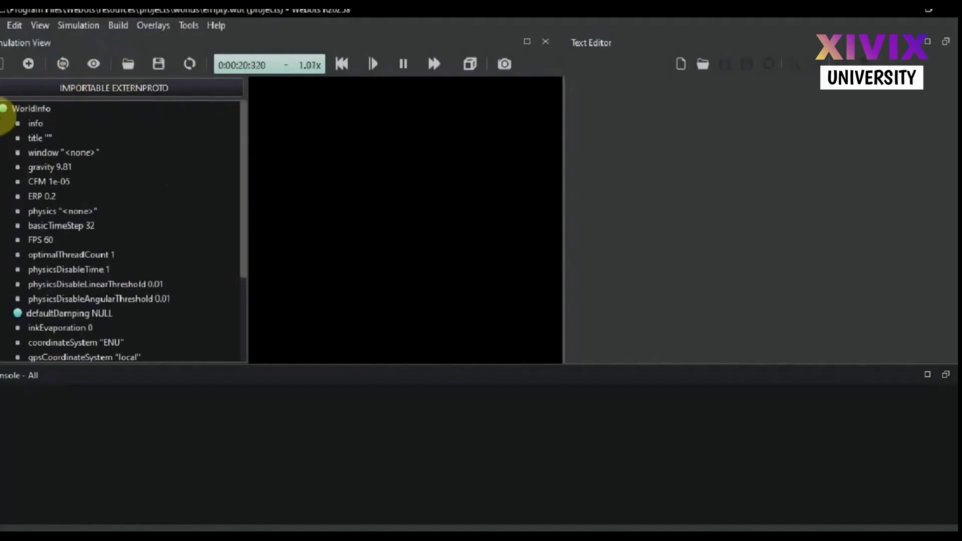
double_click(6, 110)
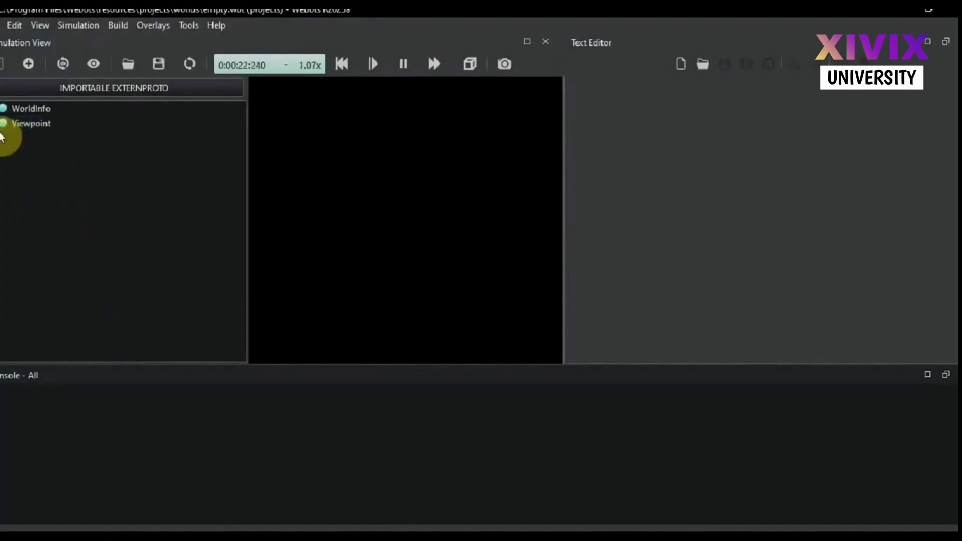
double_click(4, 124)
double_click(4, 124)
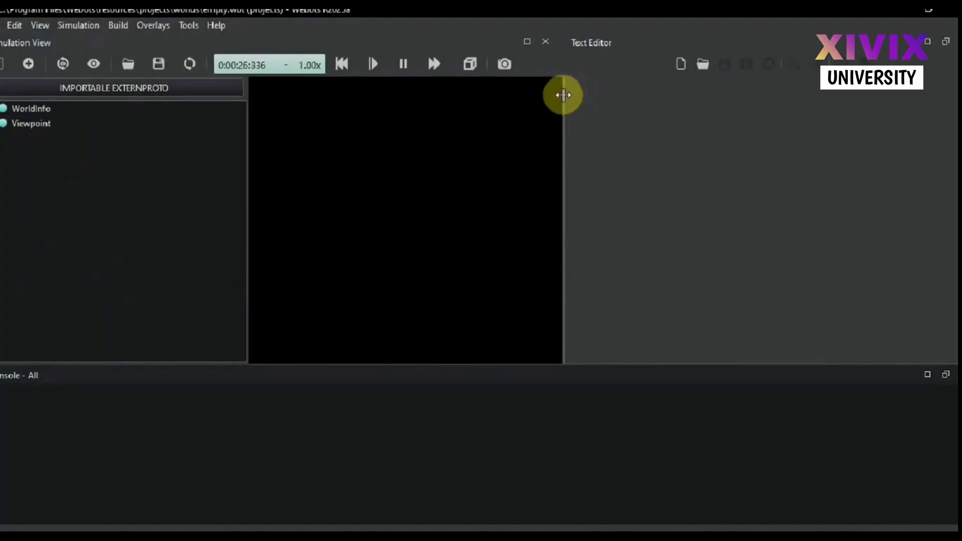
Pause the simulation and enlarge the 3D view by narrowing the text editor and the scene tree
drag(563, 95, 721, 125)
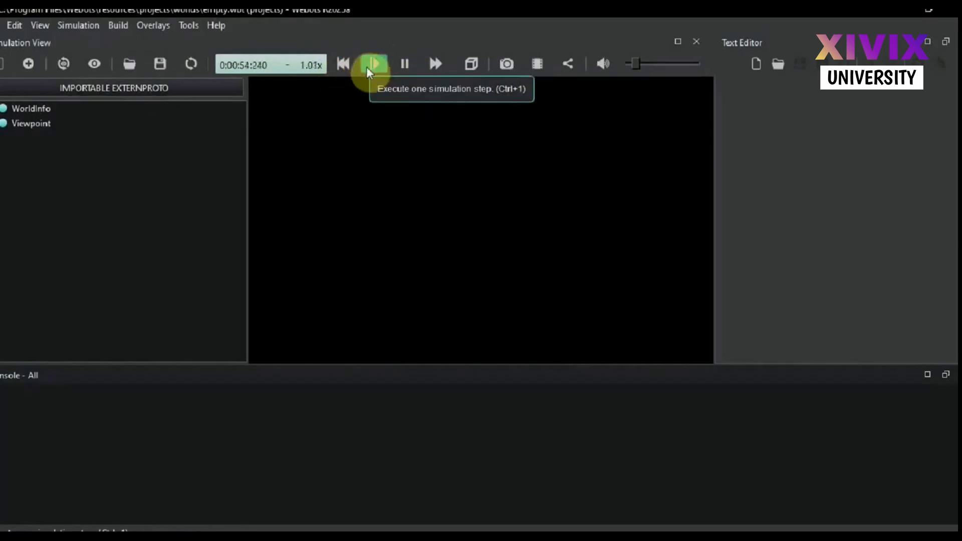
click(404, 67)
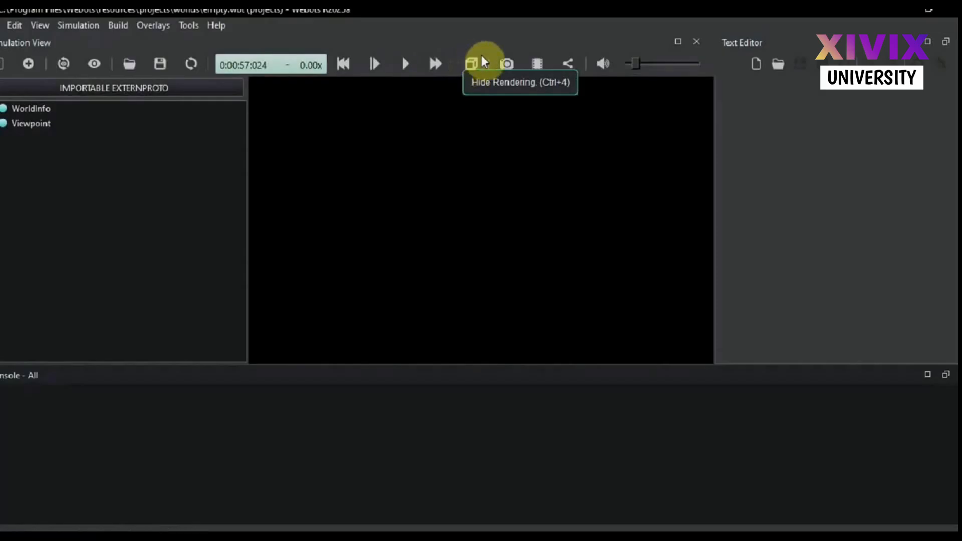
click(470, 62)
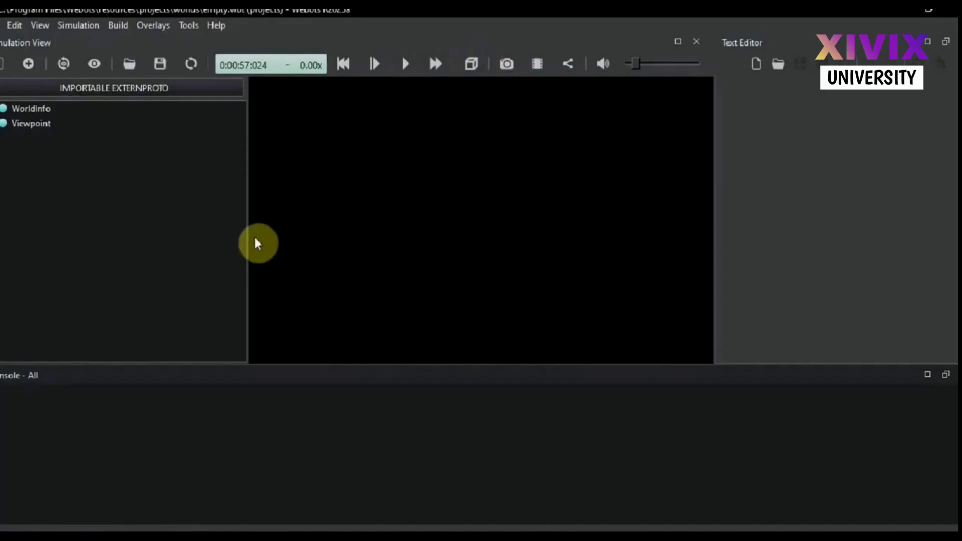
drag(248, 249, 165, 249)
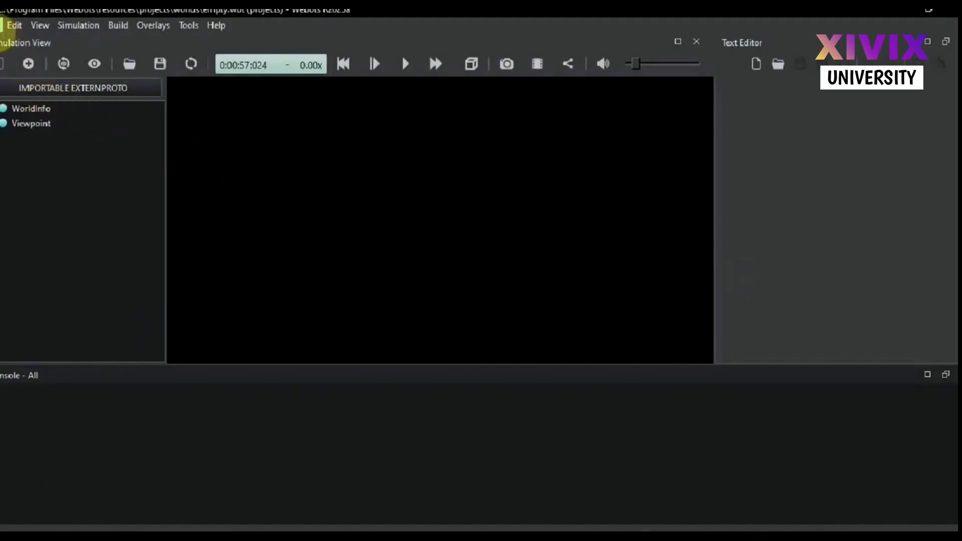
click(4, 26)
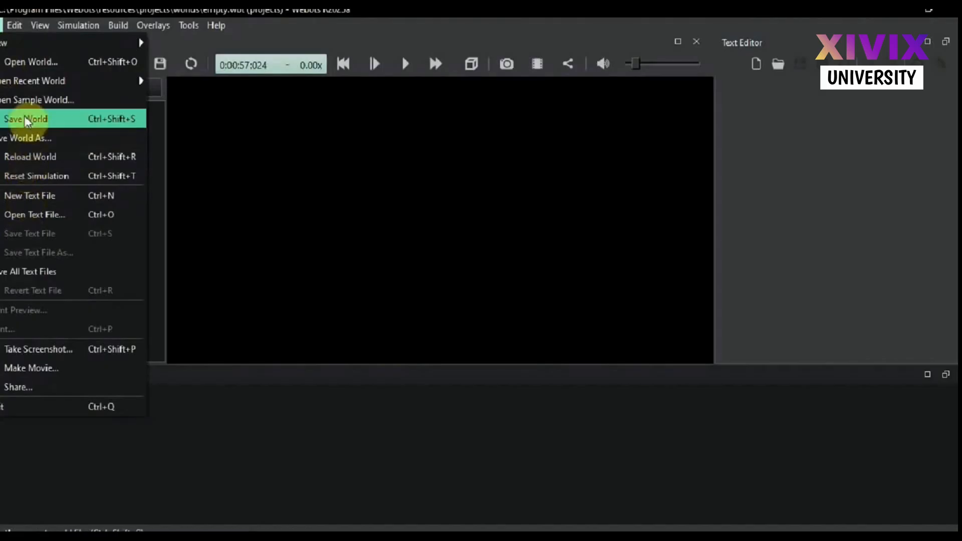
click(17, 27)
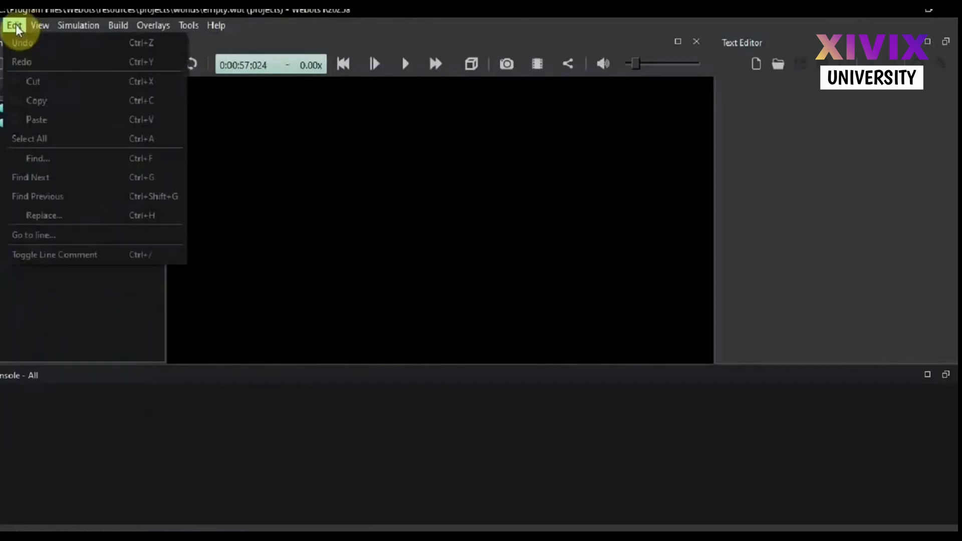
mouse_move(40, 25)
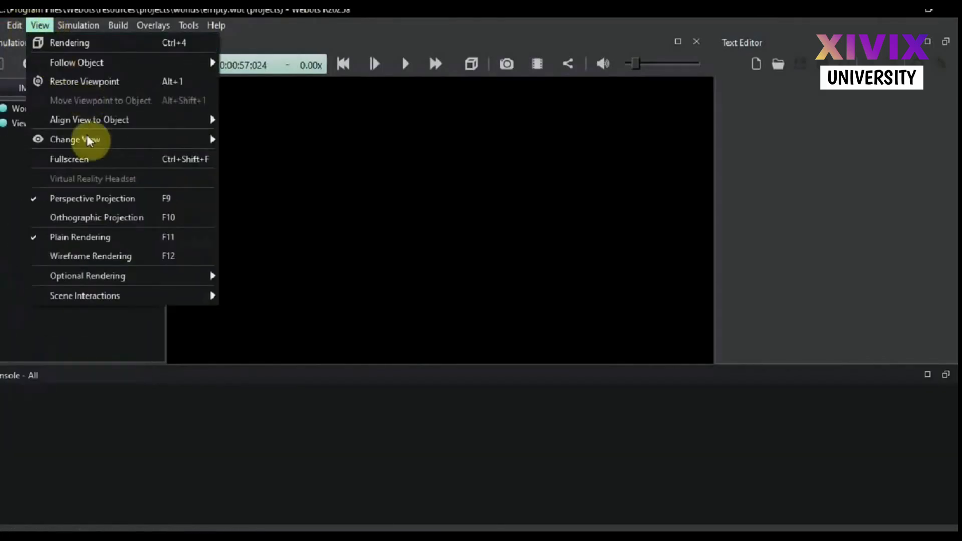
mouse_move(103, 141)
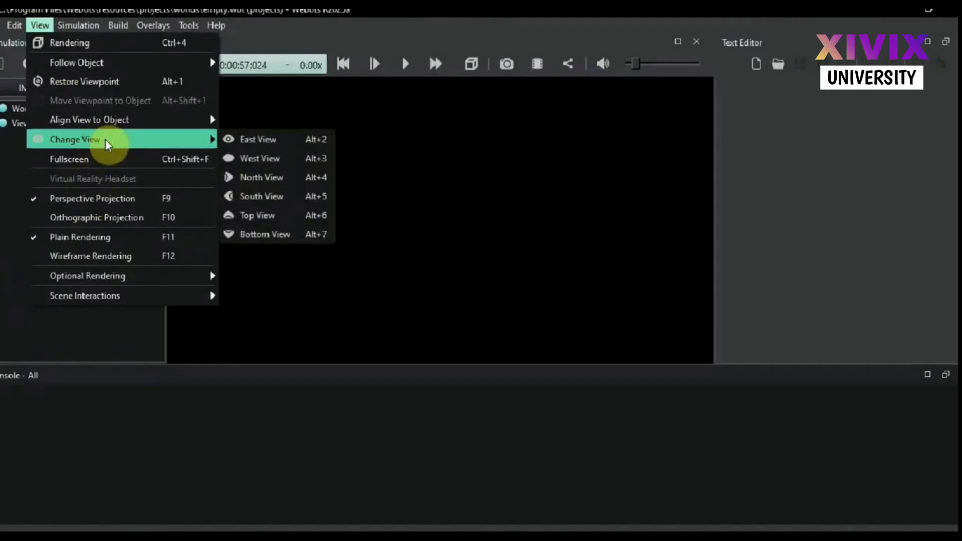
click(228, 154)
click(95, 64)
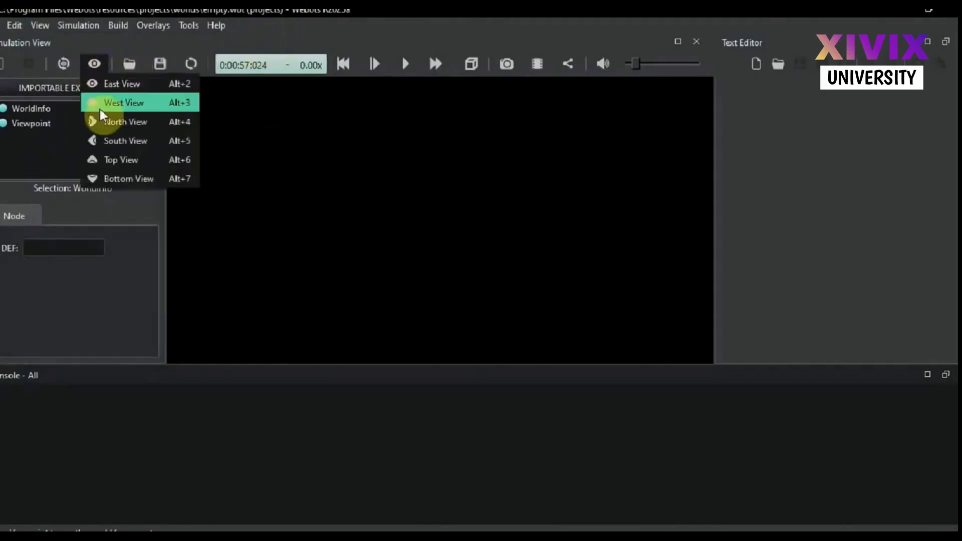
click(40, 31)
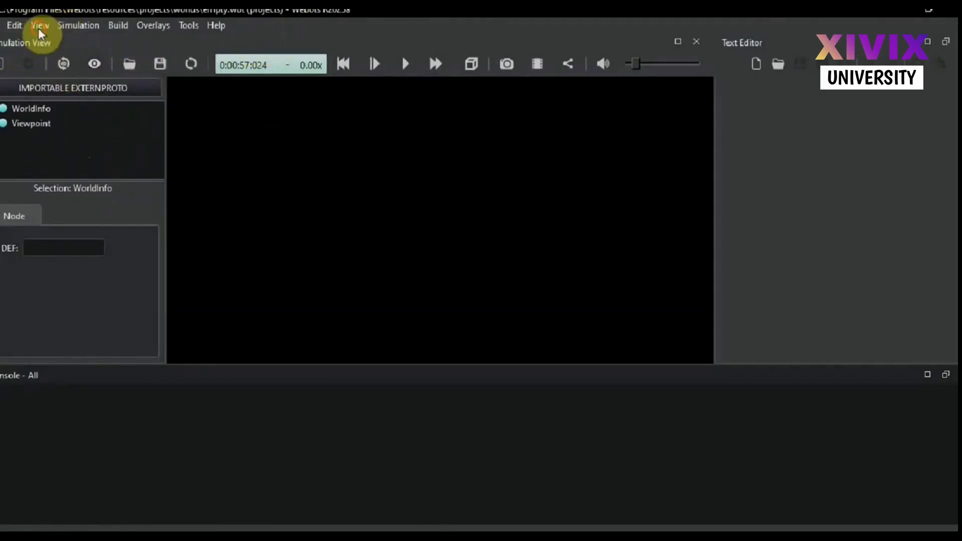
Turn on the coordinate system display in the 3D view through the optional rendering settings
click(40, 26)
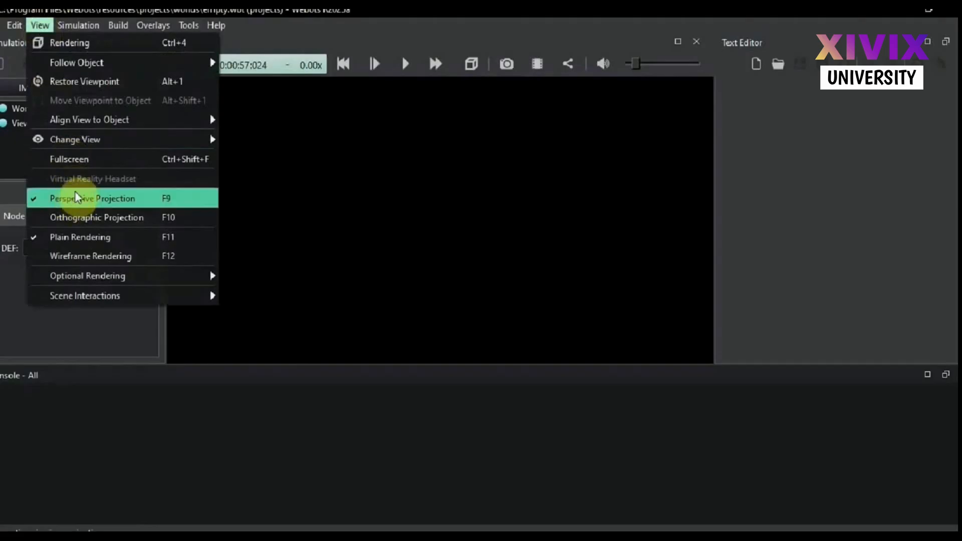
mouse_move(83, 283)
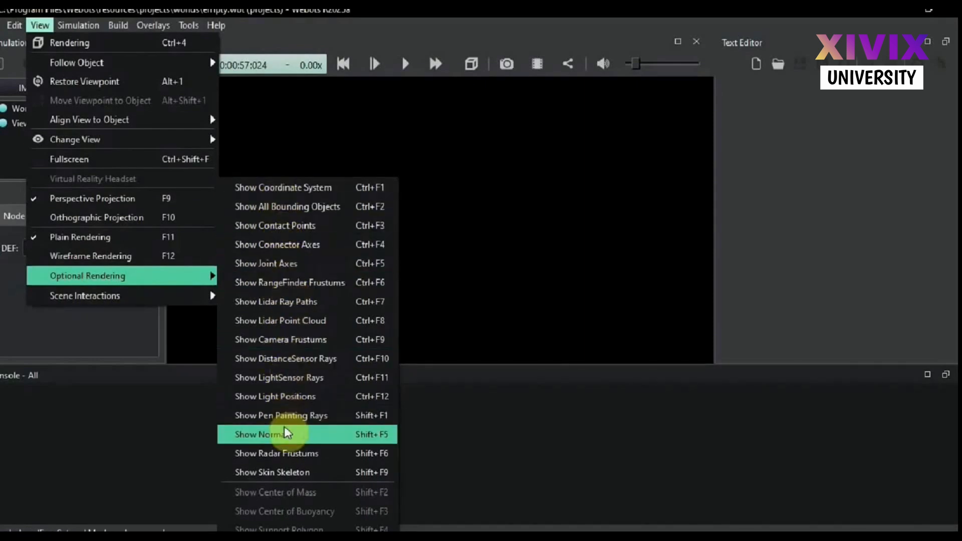
click(288, 189)
click(98, 29)
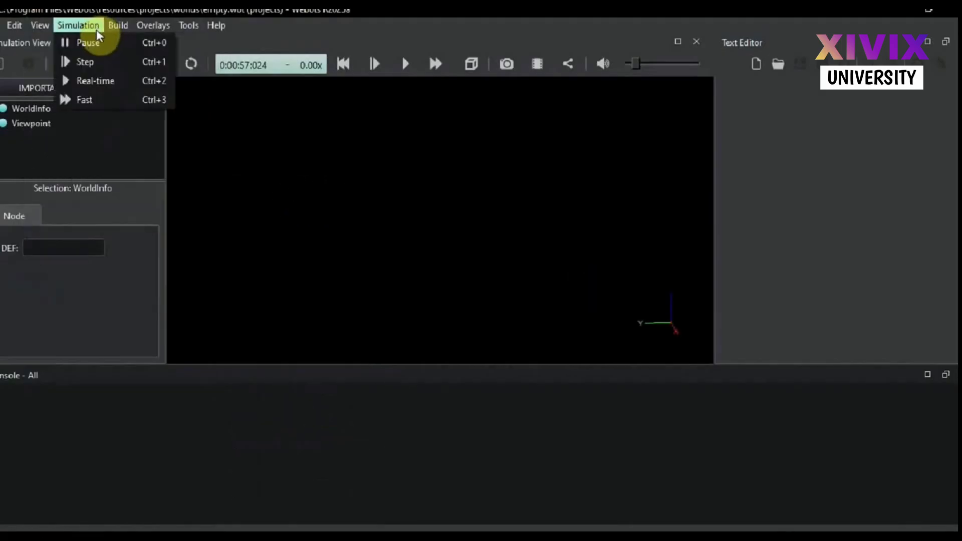
click(97, 25)
click(115, 26)
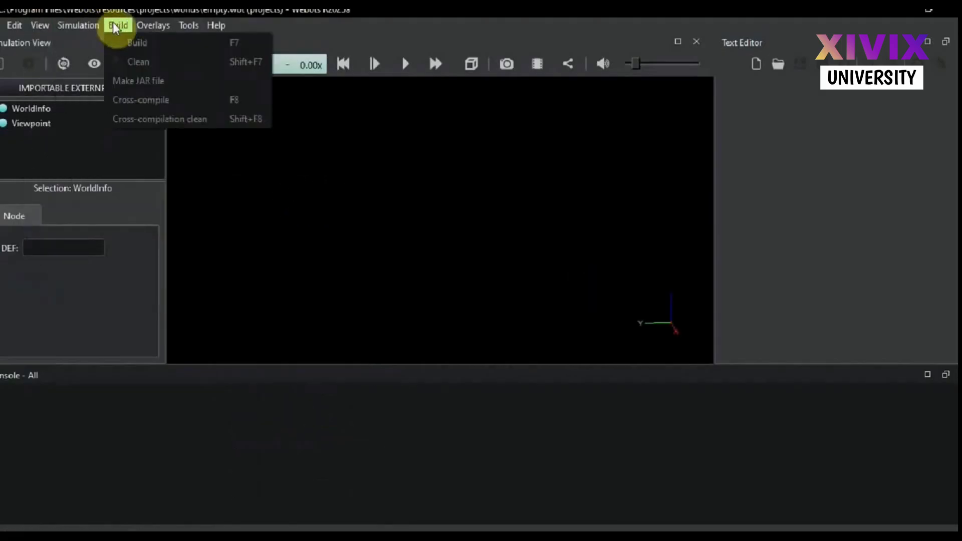
mouse_move(152, 26)
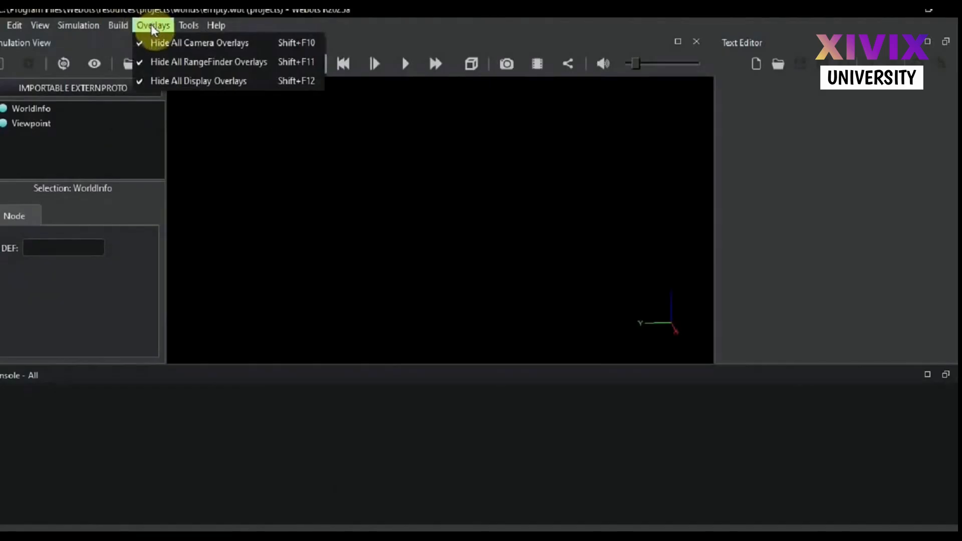
click(152, 26)
Open the Webots preferences and read the full Python command path from beginning to end
click(187, 26)
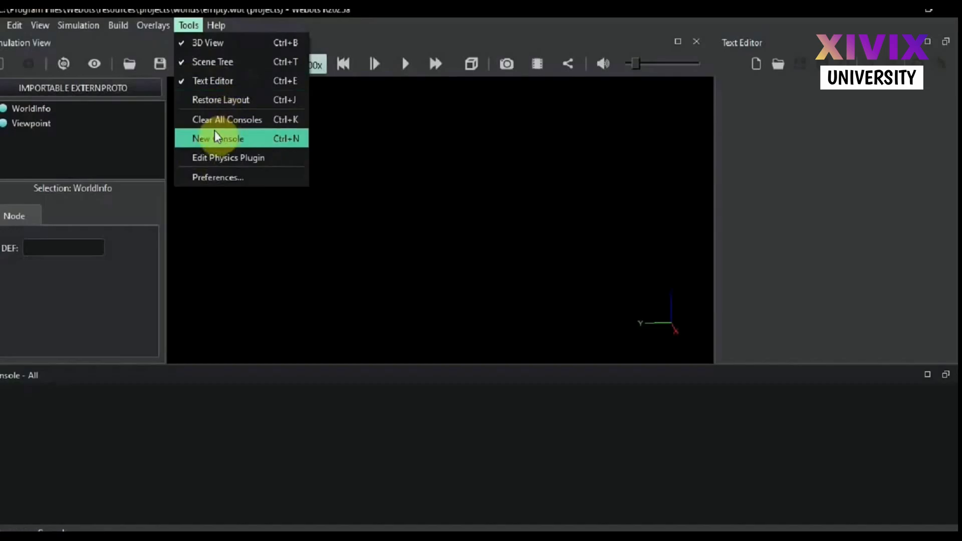
click(218, 179)
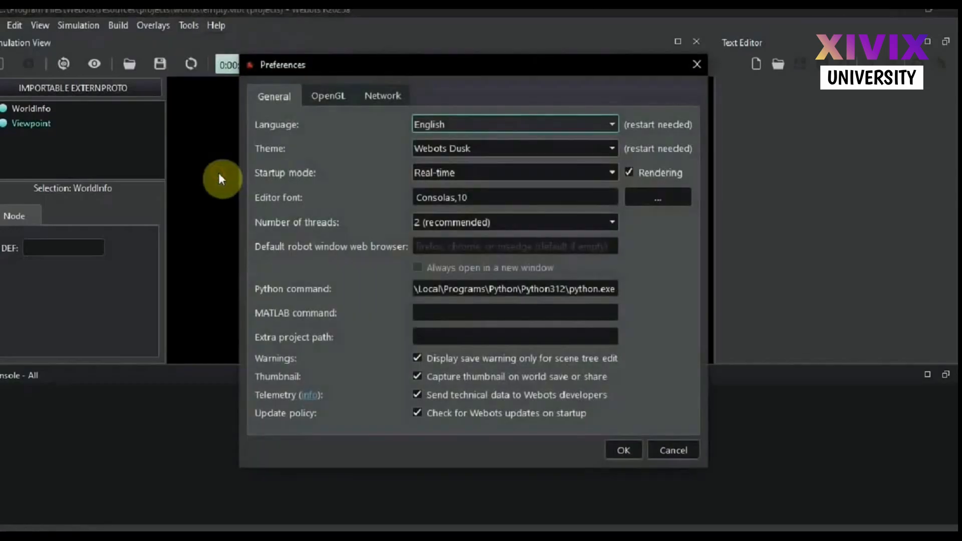
click(447, 294)
key(Left)
key(Left)
key(Left)
key(Left)
key(Left)
key(Left)
key(Left)
key(Left)
key(Left)
key(Left)
key(Left)
key(Left)
key(Left)
key(Left)
key(Left)
key(Left)
key(Left)
key(Left)
key(Left)
key(Left)
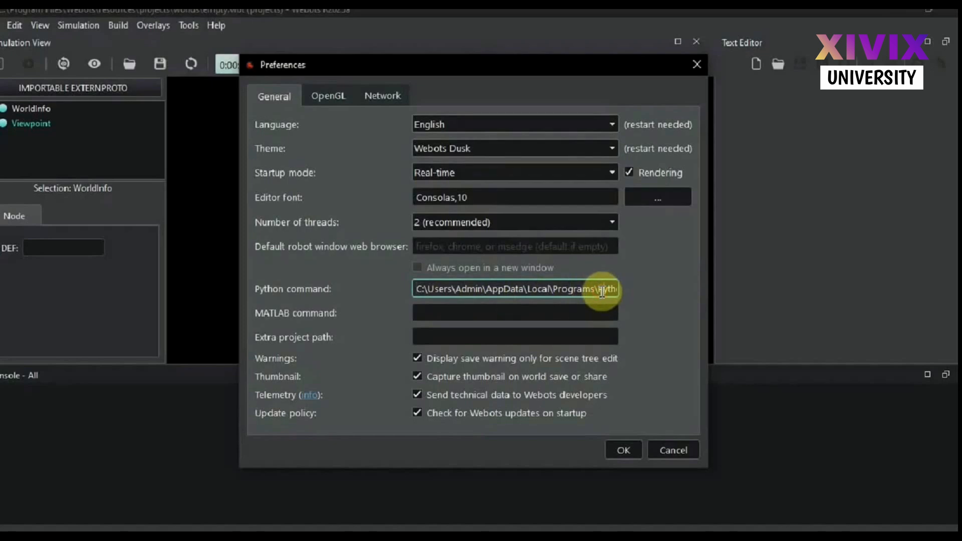
key(Right)
key(Right)
key(Right)
key(Right)
key(Right)
key(Right)
key(Right)
key(Right)
key(Right)
key(Right)
key(Right)
key(Right)
key(Right)
key(Right)
key(Right)
key(Right)
key(Right)
key(Right)
key(Right)
key(Right)
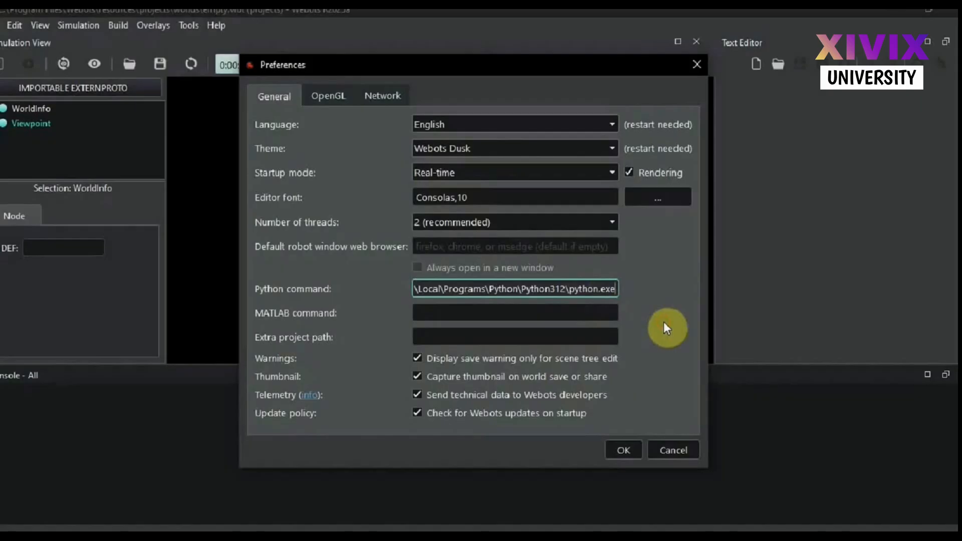
Search Windows for Python and open the file location of Python 3.12 (64-bit)
key(super)
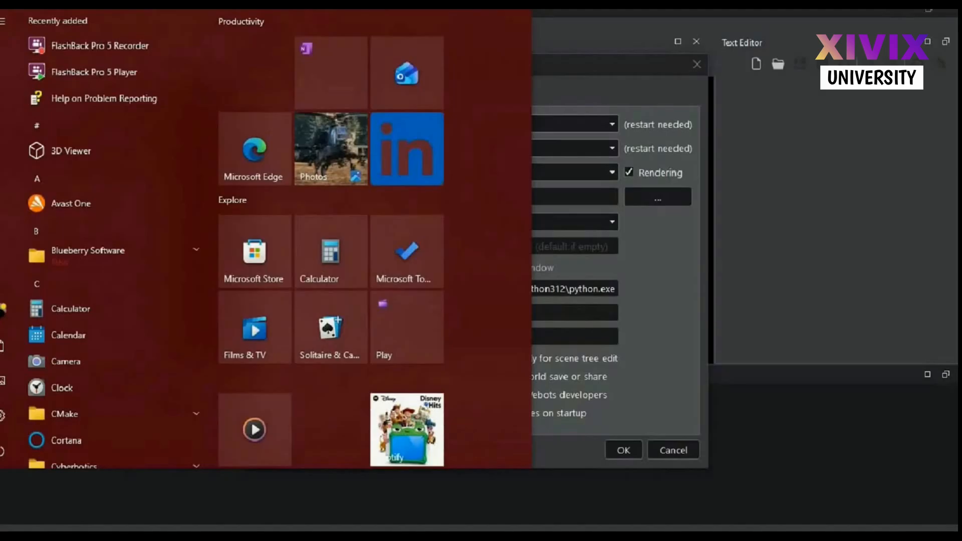
text(PYTHON)
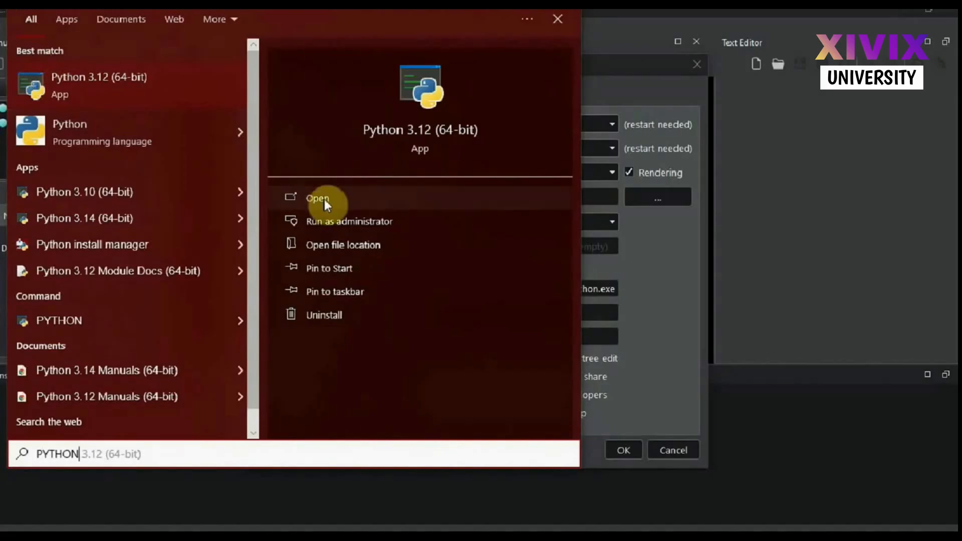
click(323, 245)
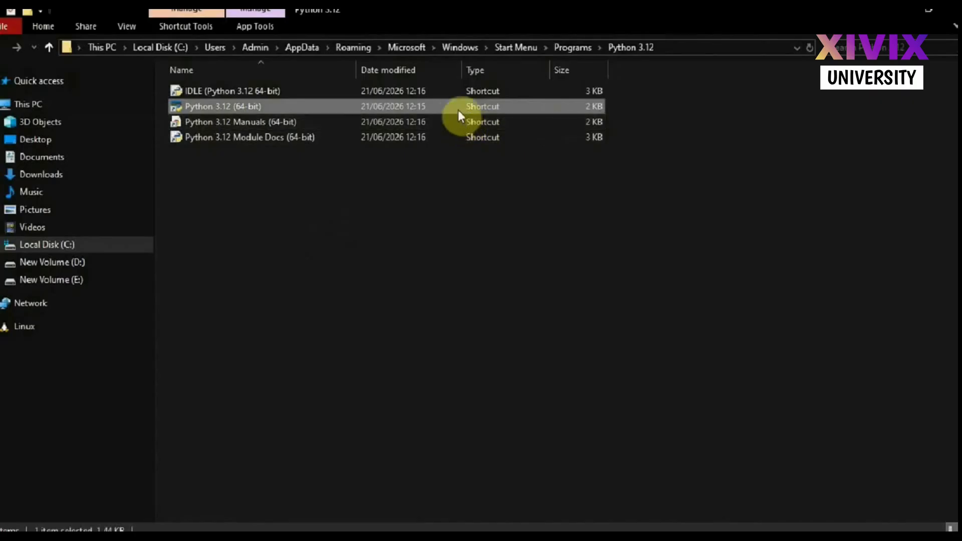
click(678, 46)
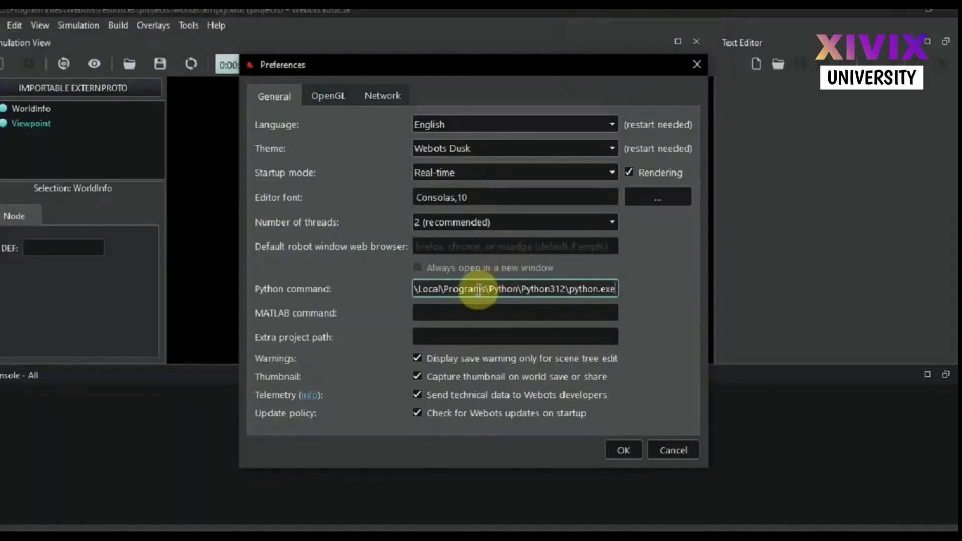
Check the Python command path in the preferences against the Python 3.12 (64-bit) shortcut's location and accept the preferences
key(Left)
key(Left)
key(Left)
key(Left)
key(Left)
key(Left)
key(Left)
key(Left)
key(Left)
key(Left)
key(Left)
key(Left)
key(Left)
key(Left)
key(Left)
key(Left)
key(Left)
key(Left)
key(Left)
key(Left)
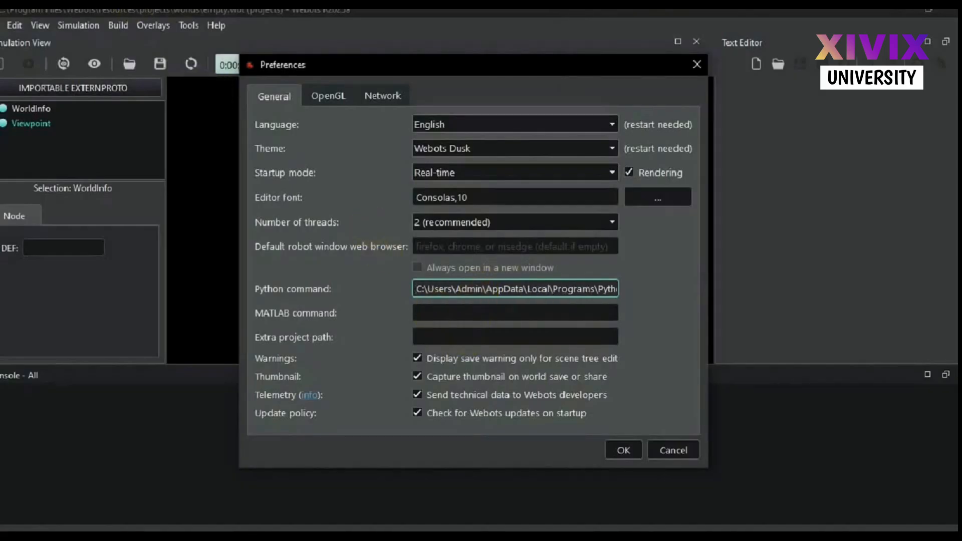
click(193, 62)
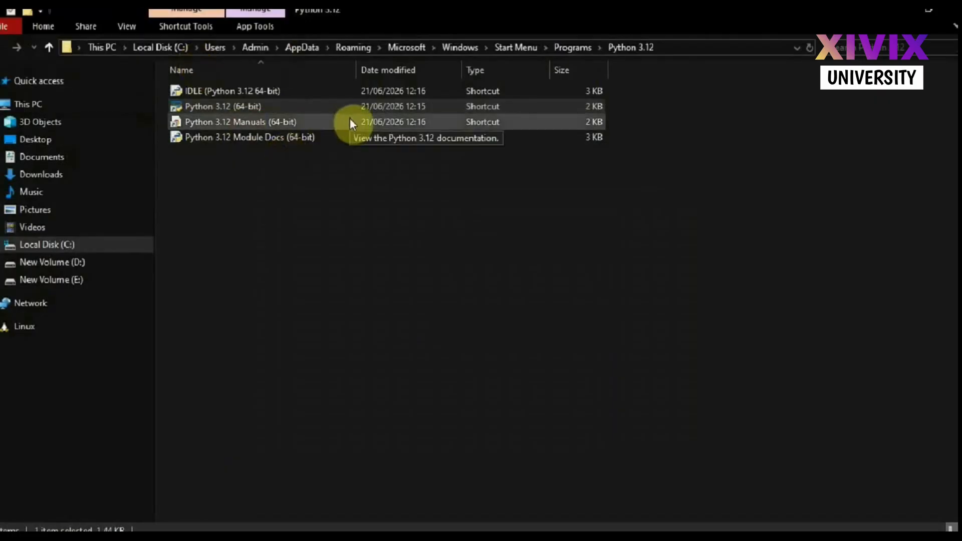
right_click(254, 110)
click(294, 137)
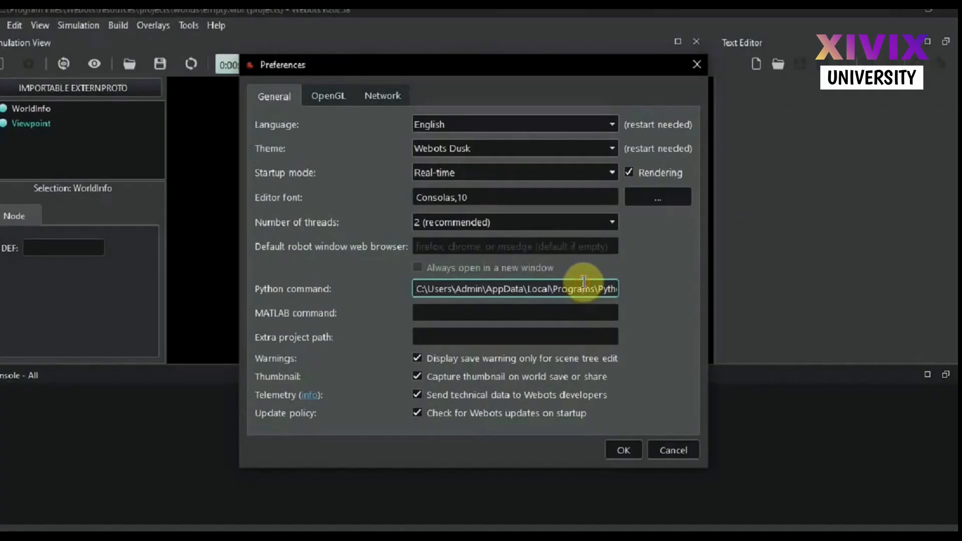
key(Right)
key(Right)
key(Right)
key(Right)
key(Right)
key(Right)
key(Right)
key(Right)
key(Right)
key(Right)
key(Right)
key(Right)
key(Right)
key(Right)
key(Right)
key(Right)
key(Right)
key(Right)
key(Right)
key(Right)
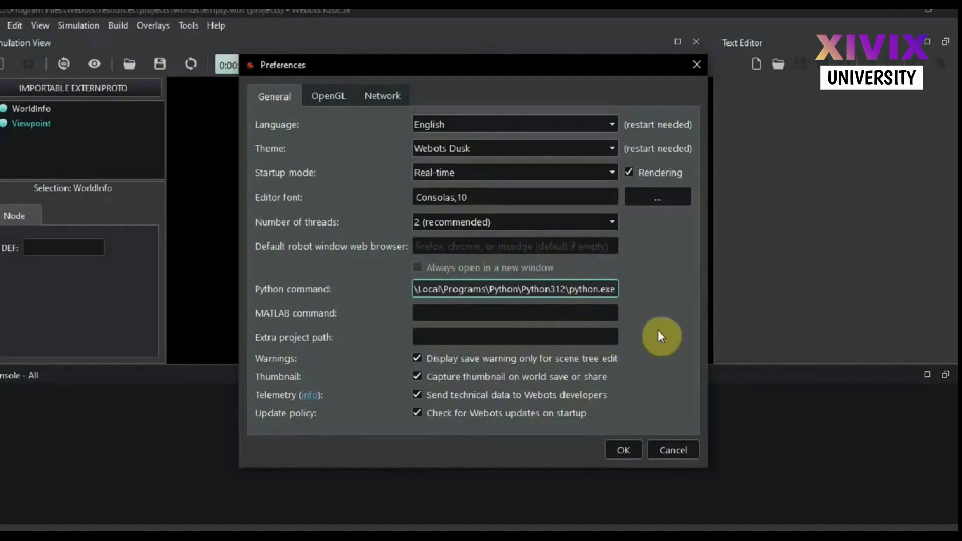
click(623, 446)
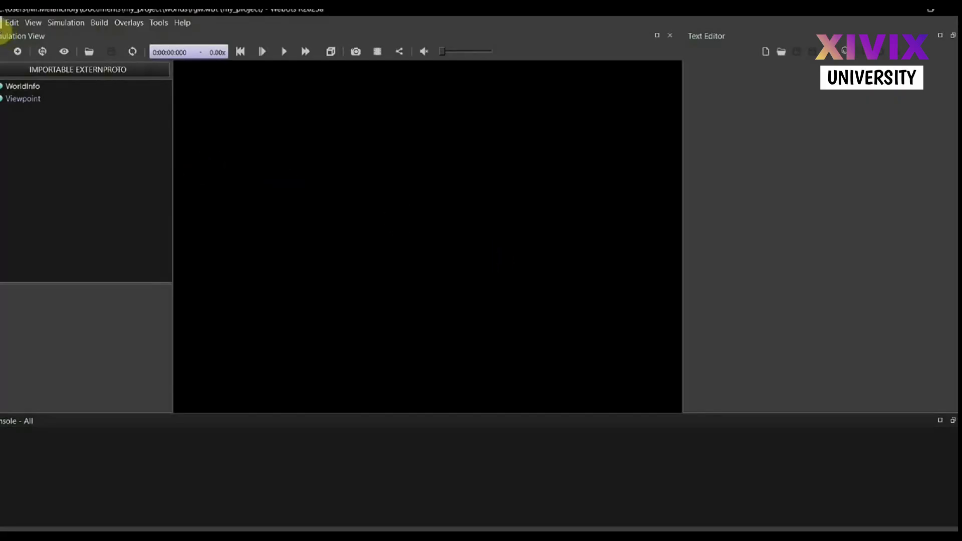
Start a new project directory named "V1 - Hello World Demo" in the Documents folder
click(1, 22)
mouse_move(2, 37)
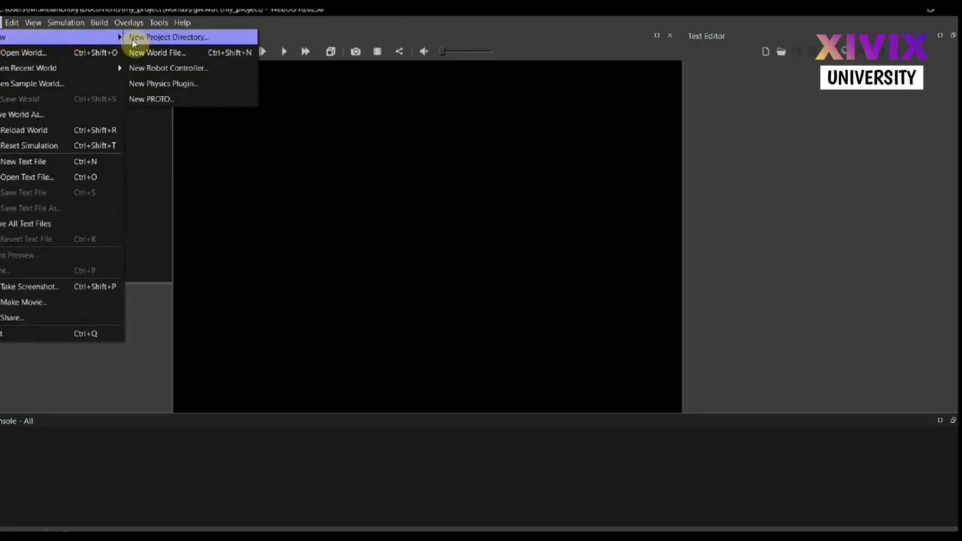
click(167, 39)
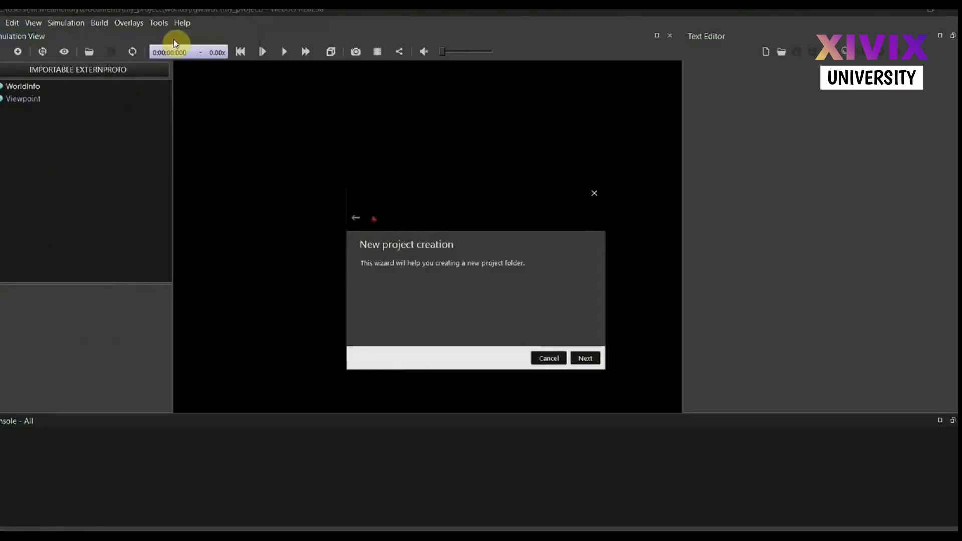
click(591, 359)
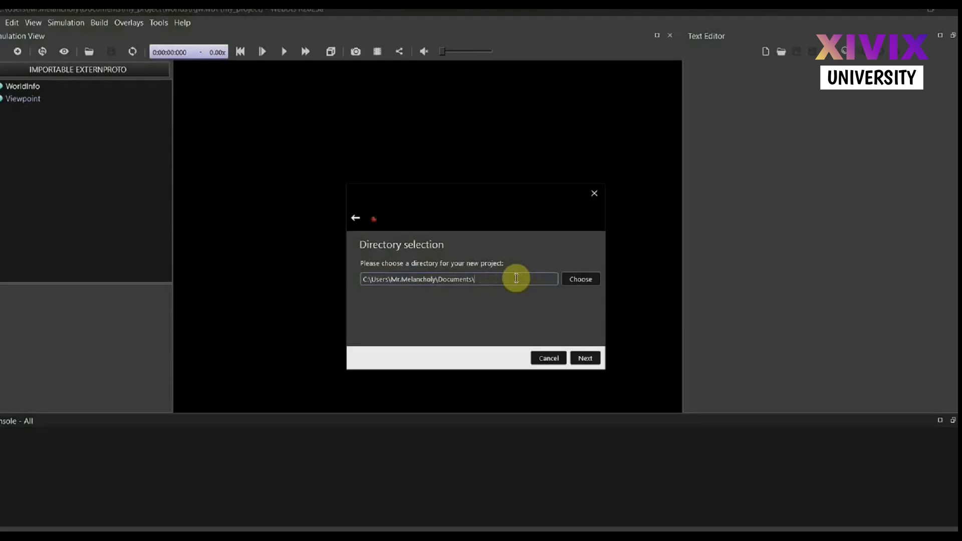
text(V1 - Hello World Demo)
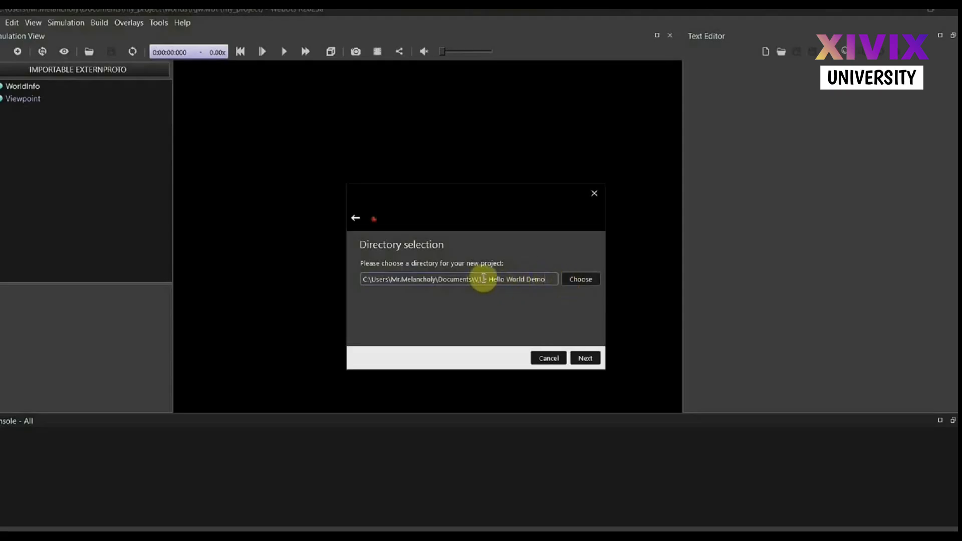
click(592, 359)
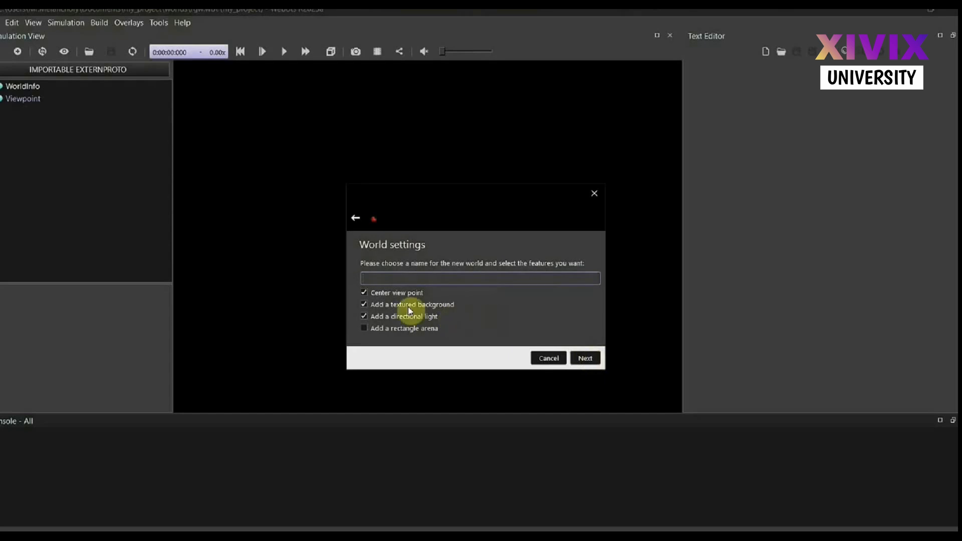
Name the new world "Hello World", include a rectangle arena, and finish creating the project, discarding the unsaved previous world
click(364, 328)
click(373, 276)
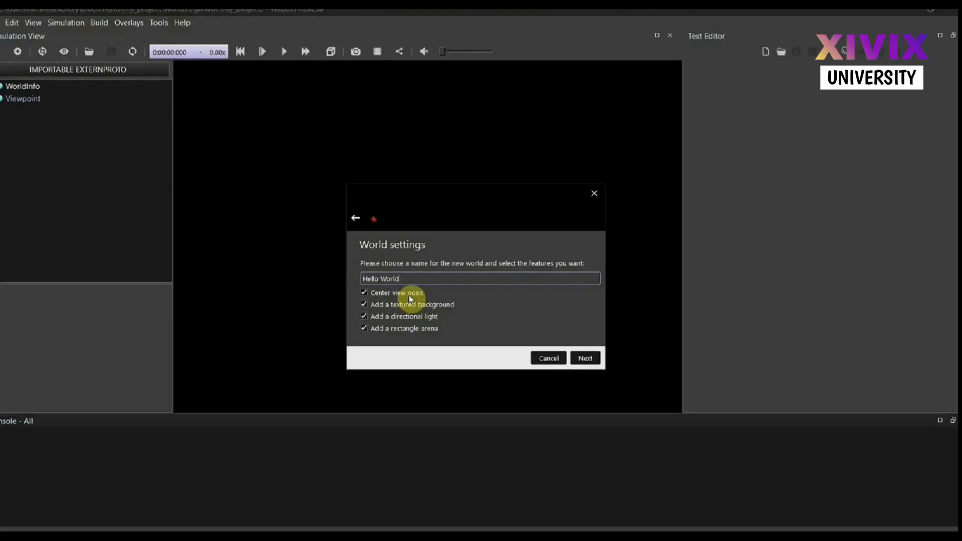
click(581, 359)
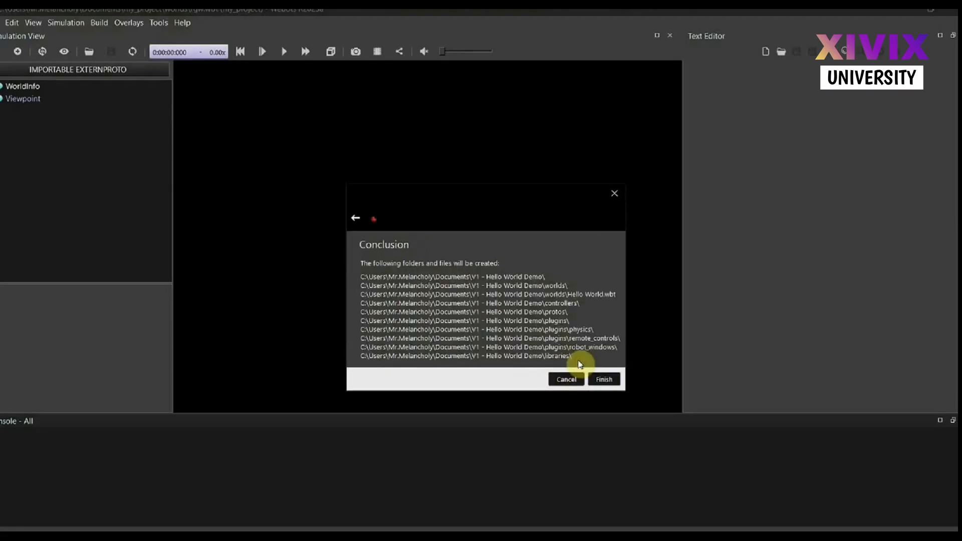
click(605, 379)
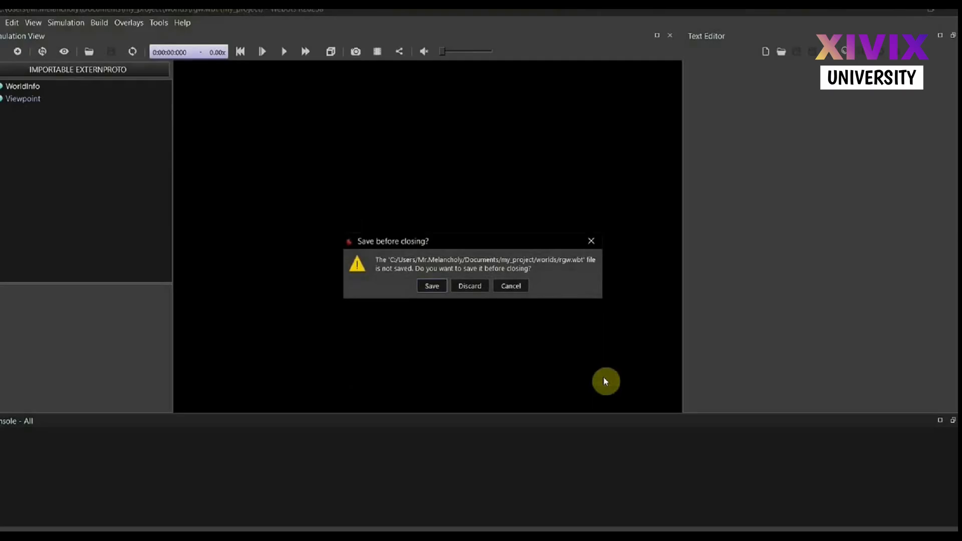
click(464, 292)
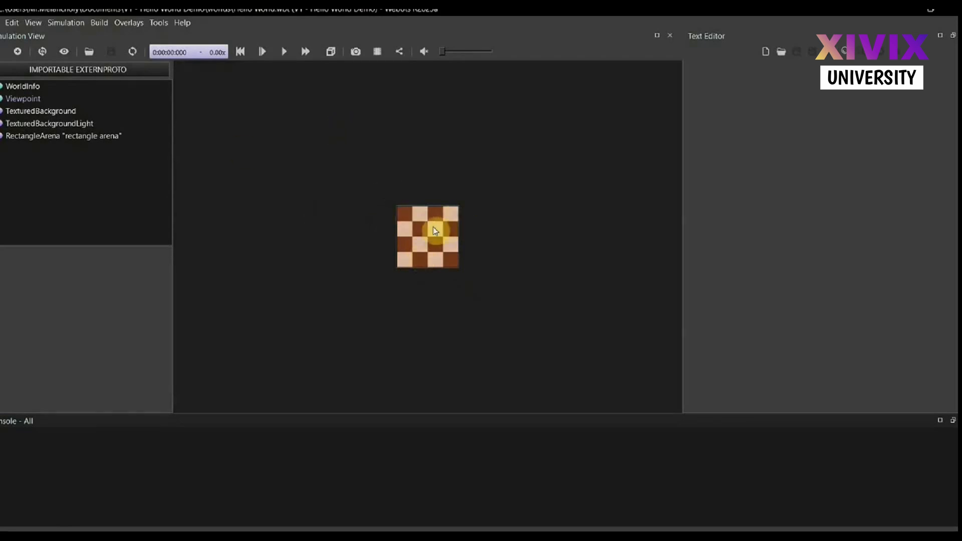
Set the RectangleArena's floorSize to 10 m in x and 10 m in y
scroll(434, 230, up, 2)
scroll(435, 229, up, 4)
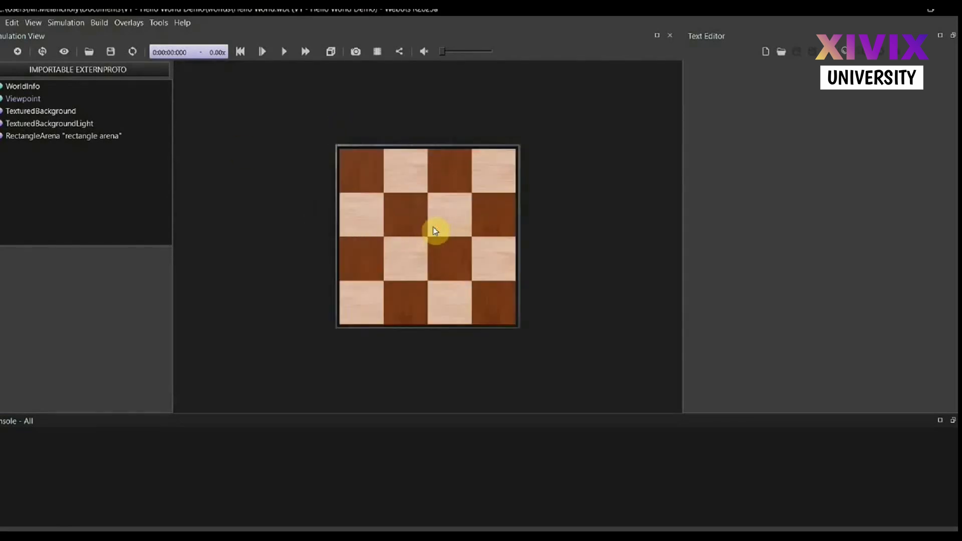
drag(446, 290, 455, 214)
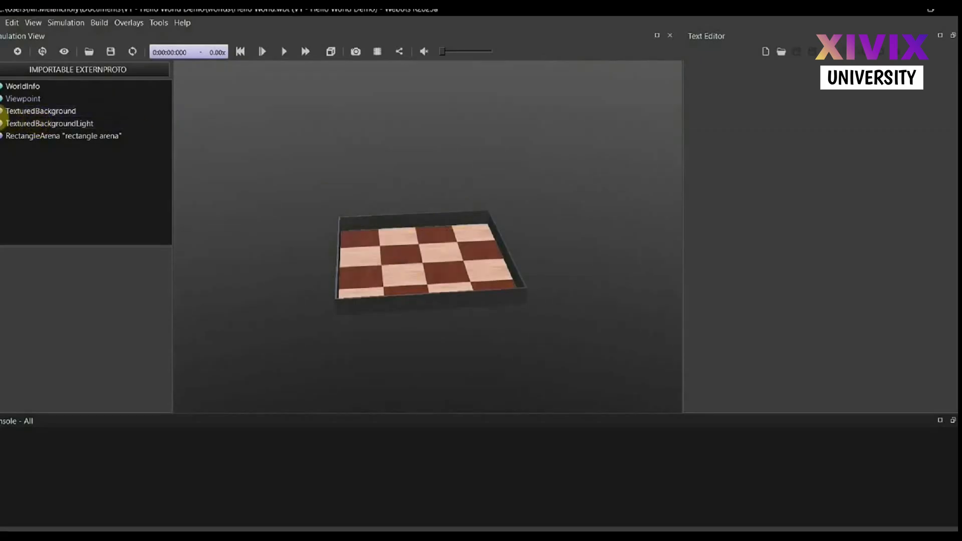
click(44, 138)
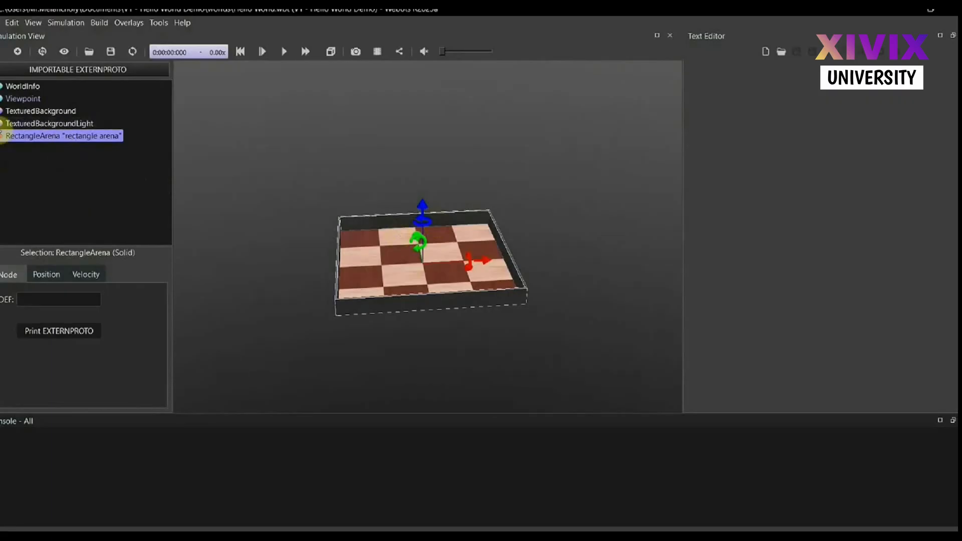
click(2, 136)
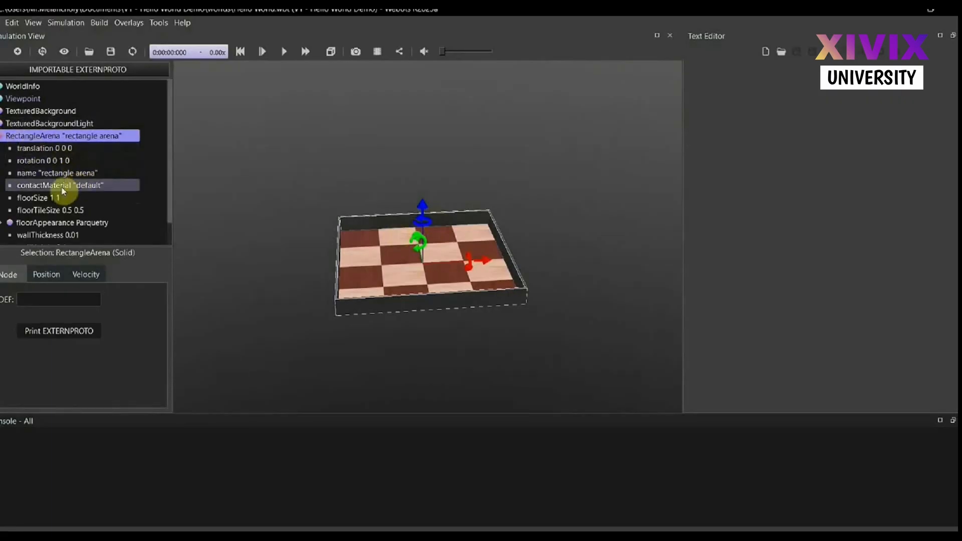
click(39, 198)
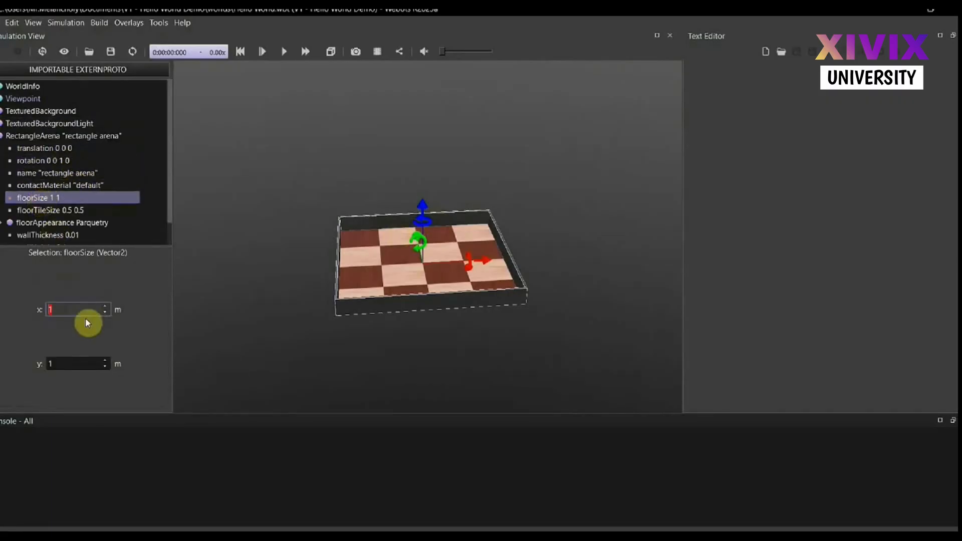
click(76, 307)
text(0)
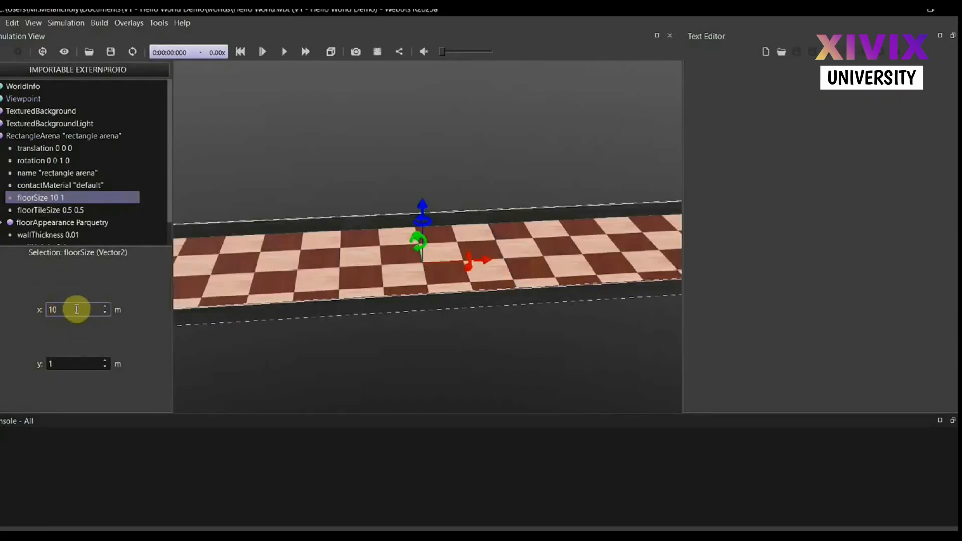
click(62, 360)
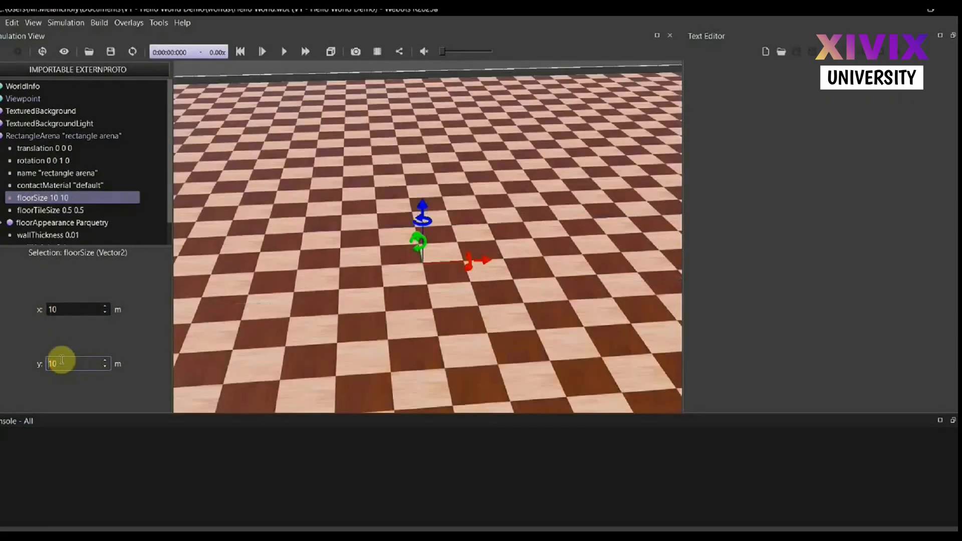
scroll(391, 286, down, 5)
scroll(392, 289, down, 5)
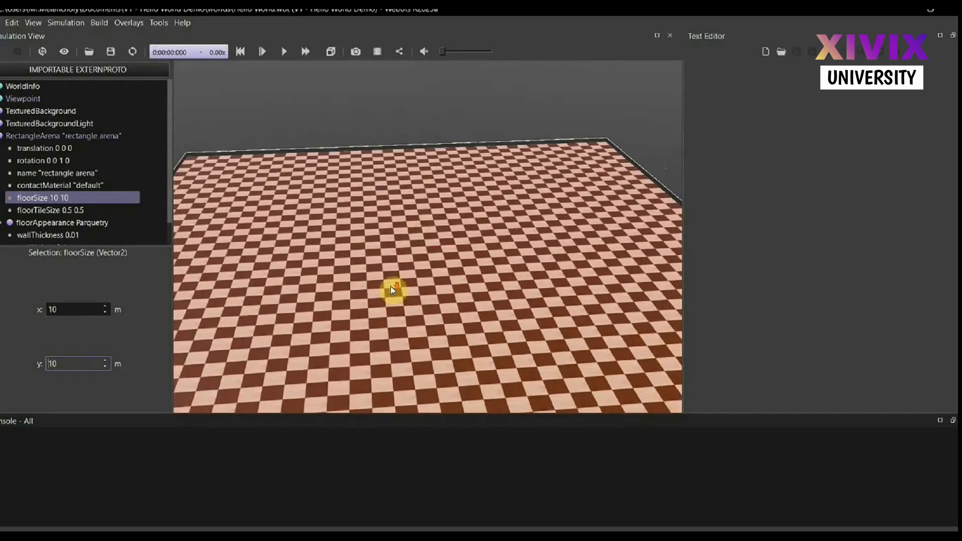
Set the type of the RectangleArena's Parquetry floor appearance to "dark strip"
click(370, 114)
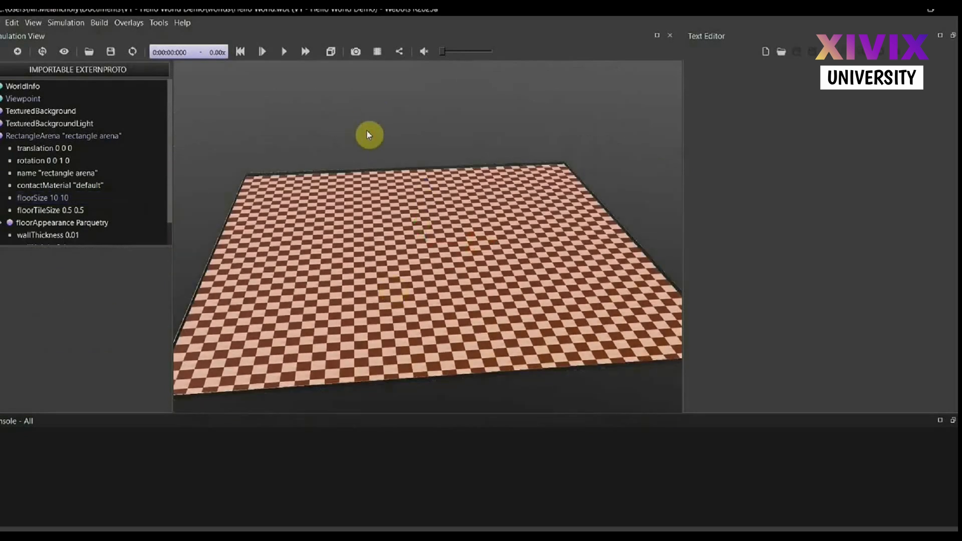
scroll(18, 224, down, 1)
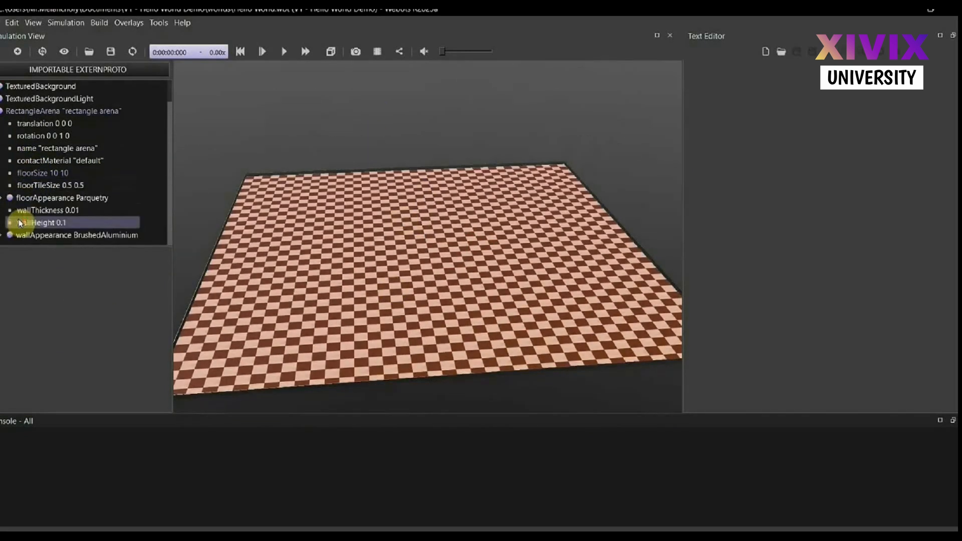
click(2, 200)
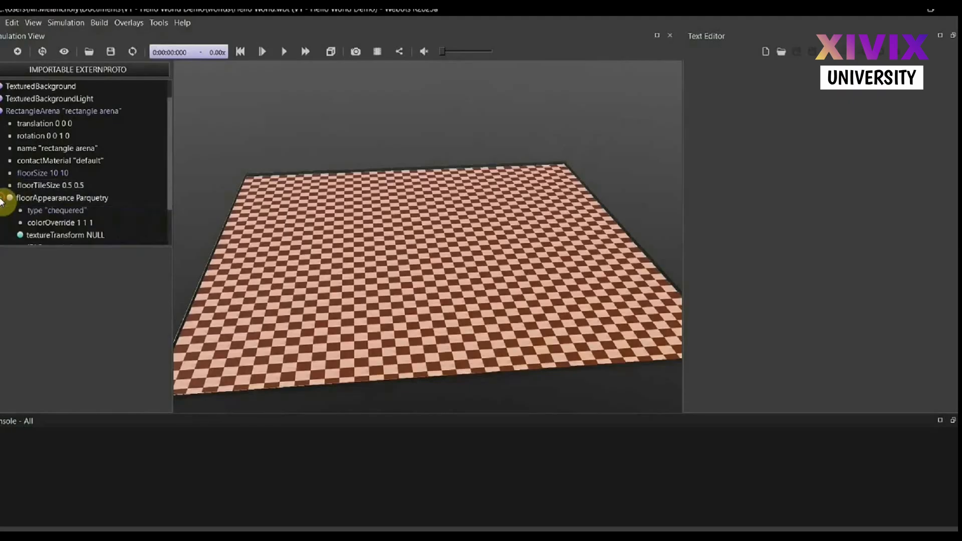
click(76, 210)
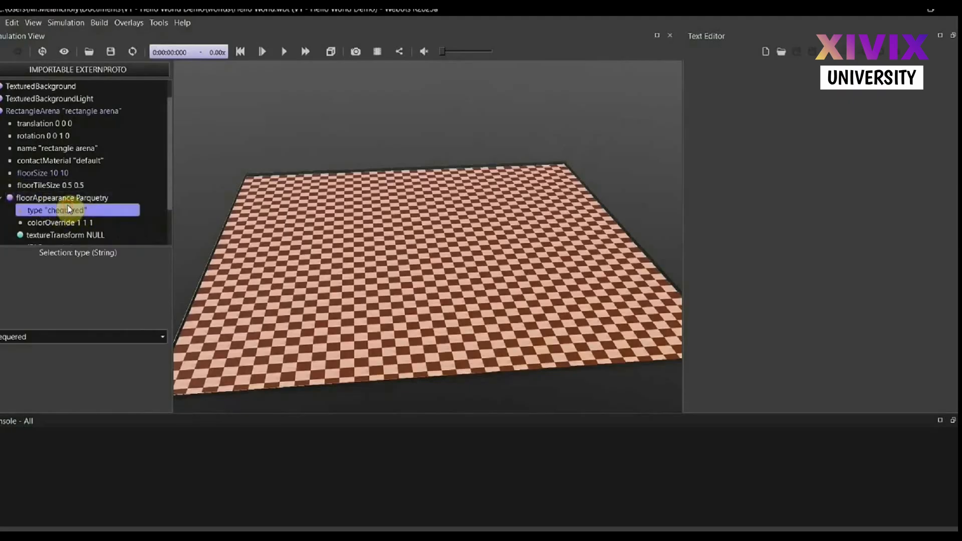
click(31, 334)
click(15, 360)
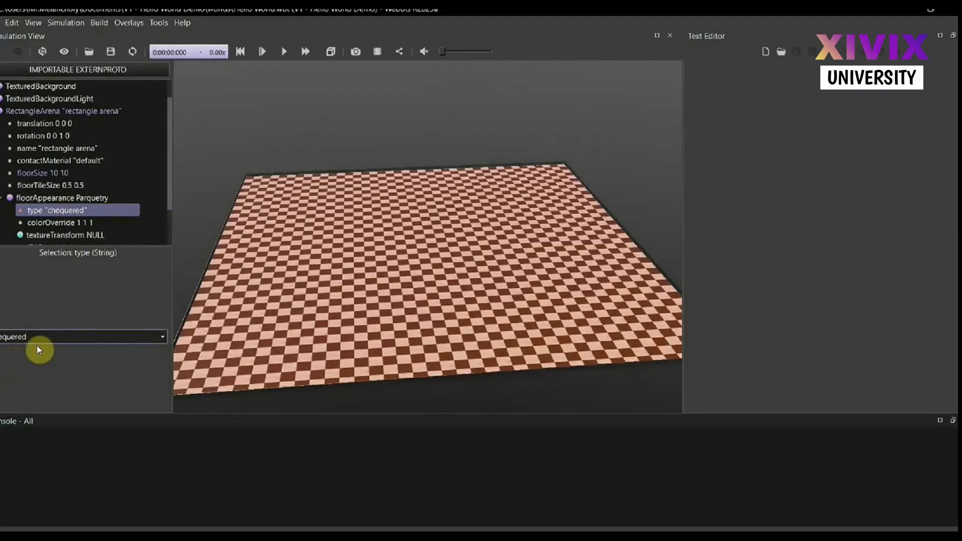
click(28, 337)
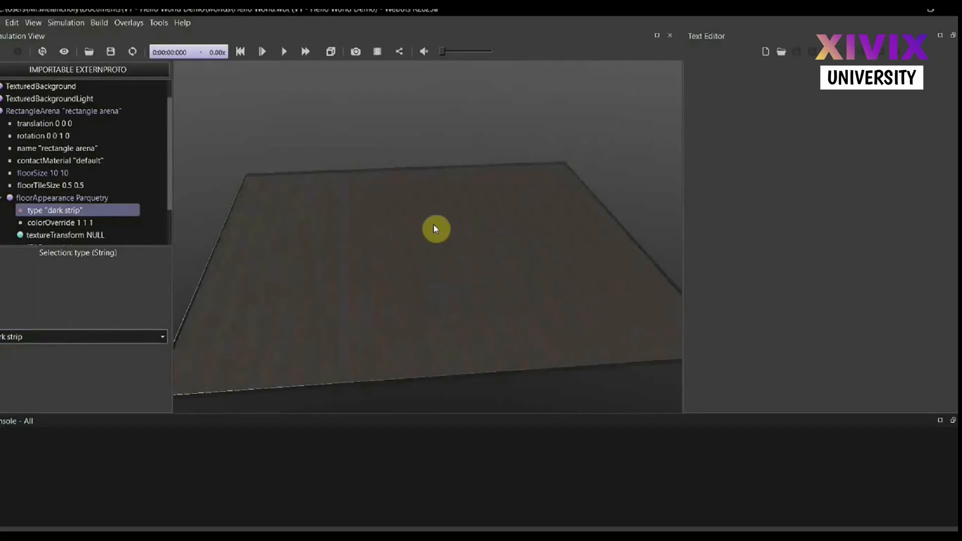
Try the "light strip" and "mosaic" parquetry types on the arena floor
click(6, 337)
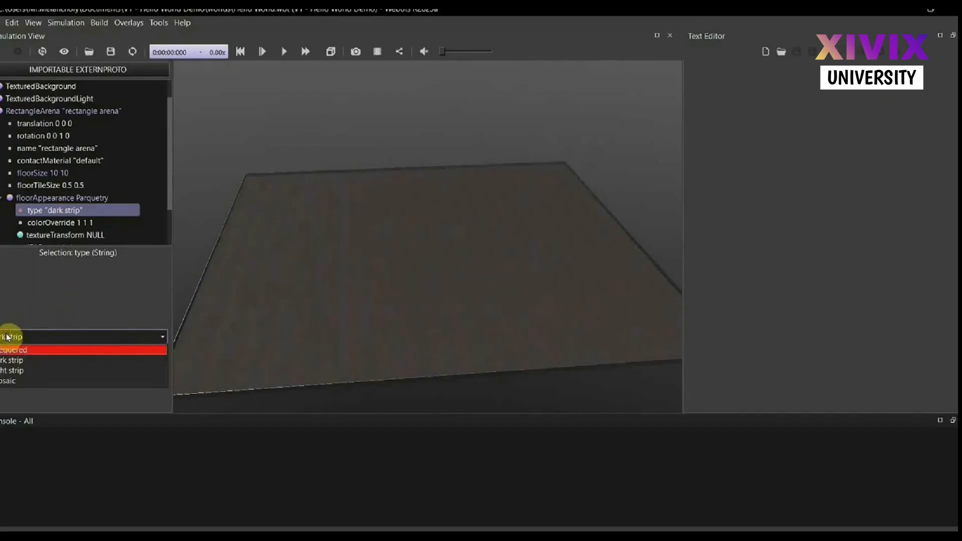
click(12, 371)
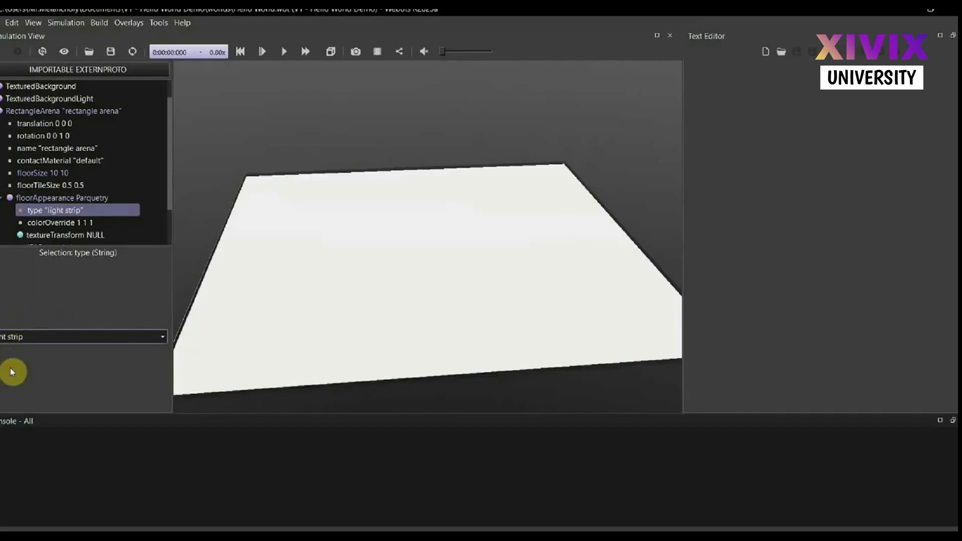
click(67, 339)
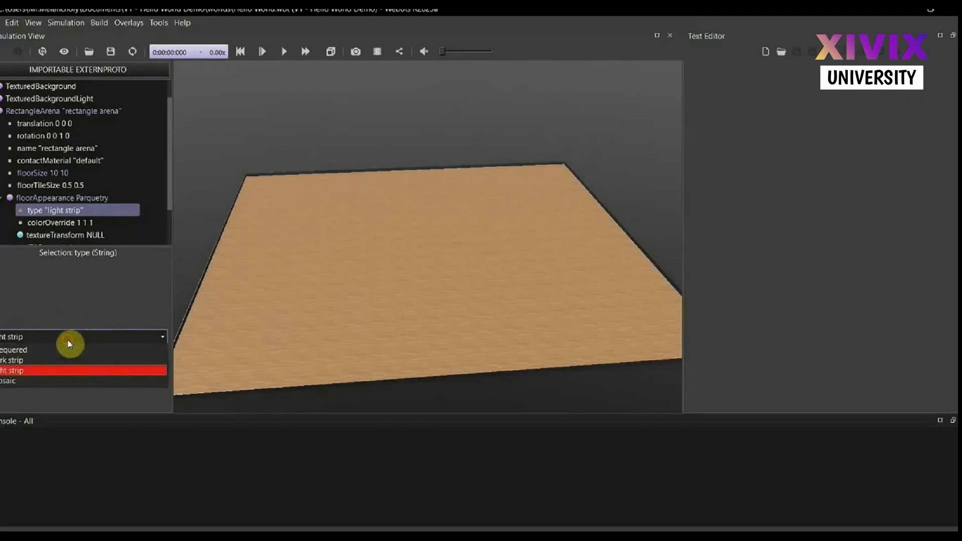
click(30, 382)
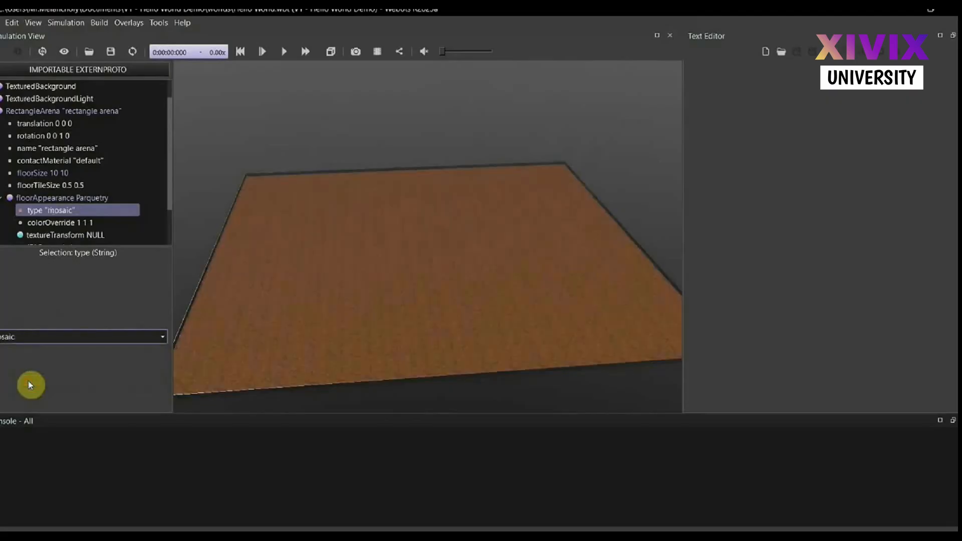
Switch the arena floor's parquetry type back to "dark strip" and view the whole arena
click(32, 338)
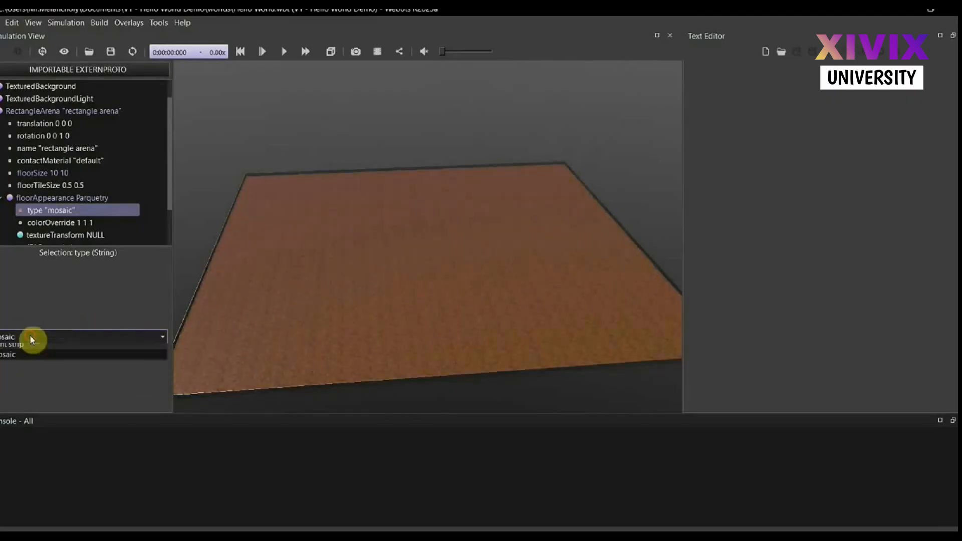
click(22, 361)
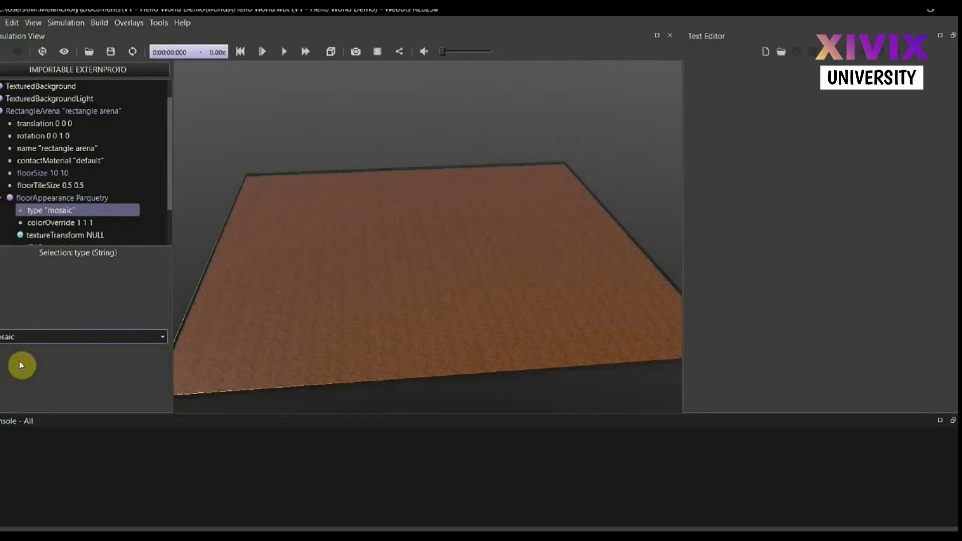
scroll(396, 285, down, 3)
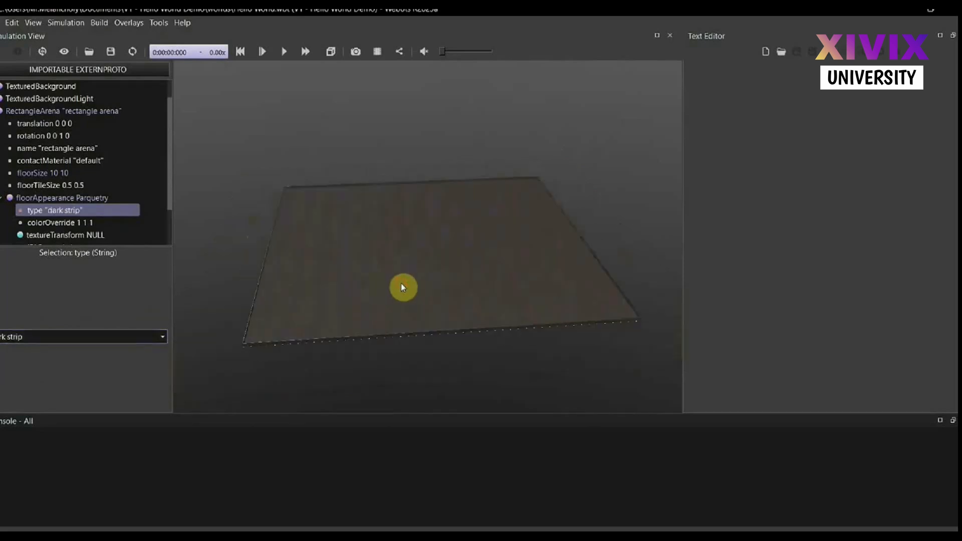
mouse_move(400, 286)
mouse_down()
mouse_move(456, 290)
mouse_move(465, 266)
mouse_move(455, 258)
mouse_move(400, 281)
mouse_up()
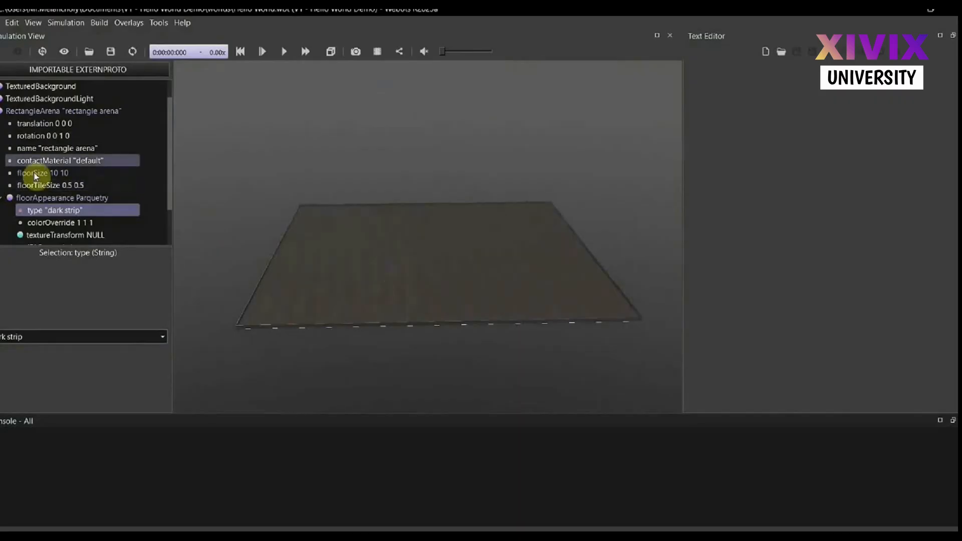
Try the "empty_office" texture on the TexturedBackground node, dismissing the loading progress dialog
click(1, 111)
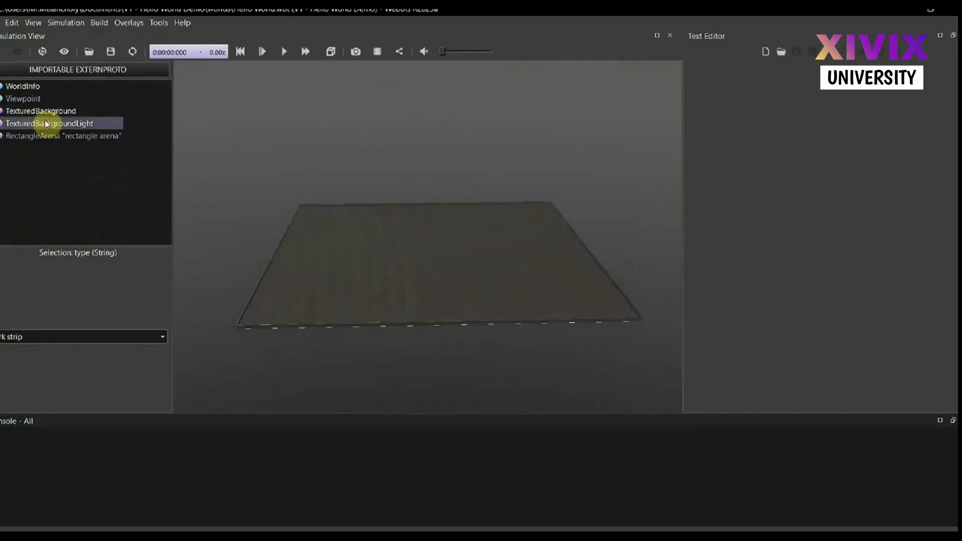
click(2, 111)
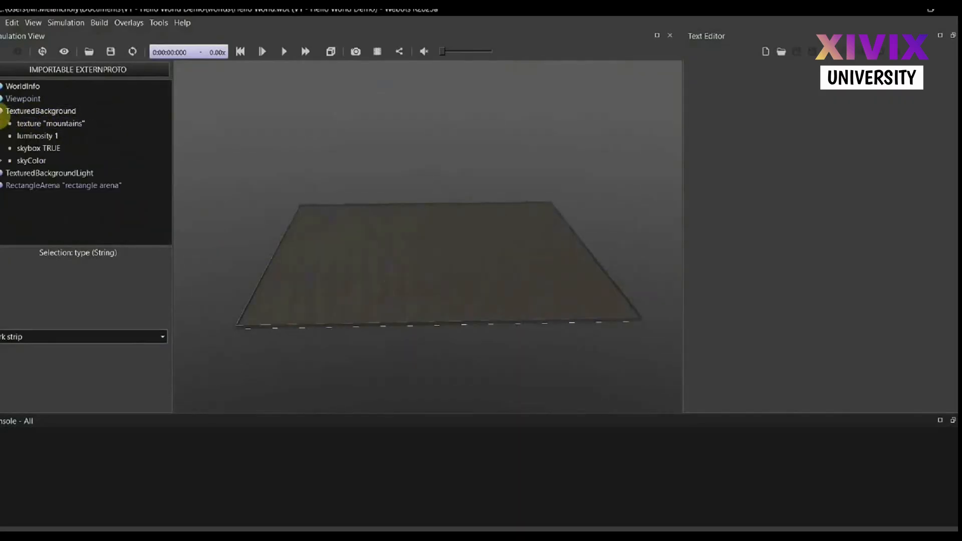
click(44, 128)
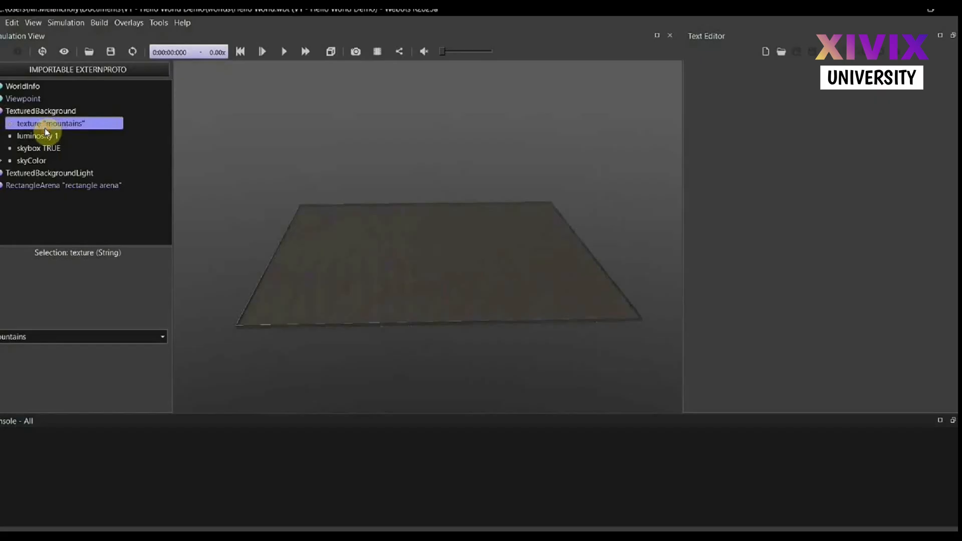
click(31, 337)
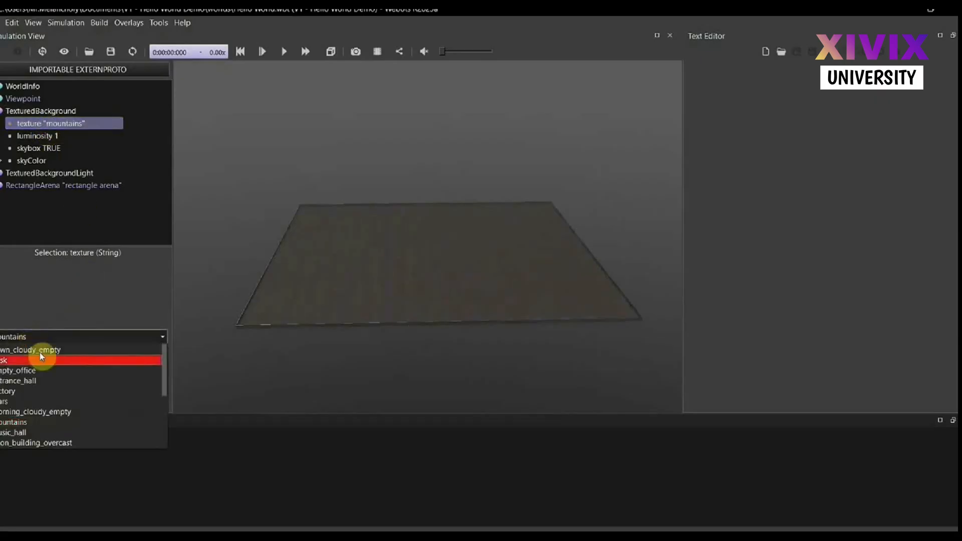
click(34, 370)
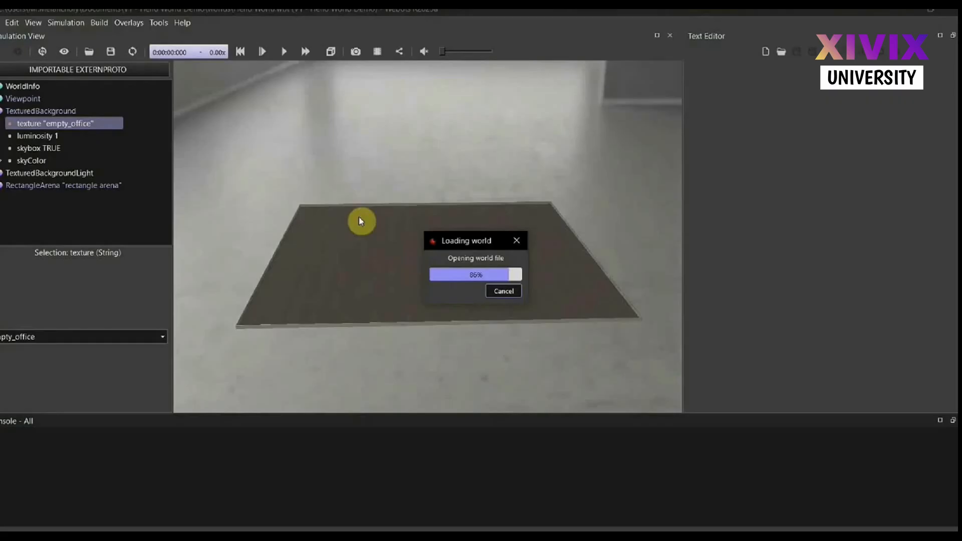
click(508, 291)
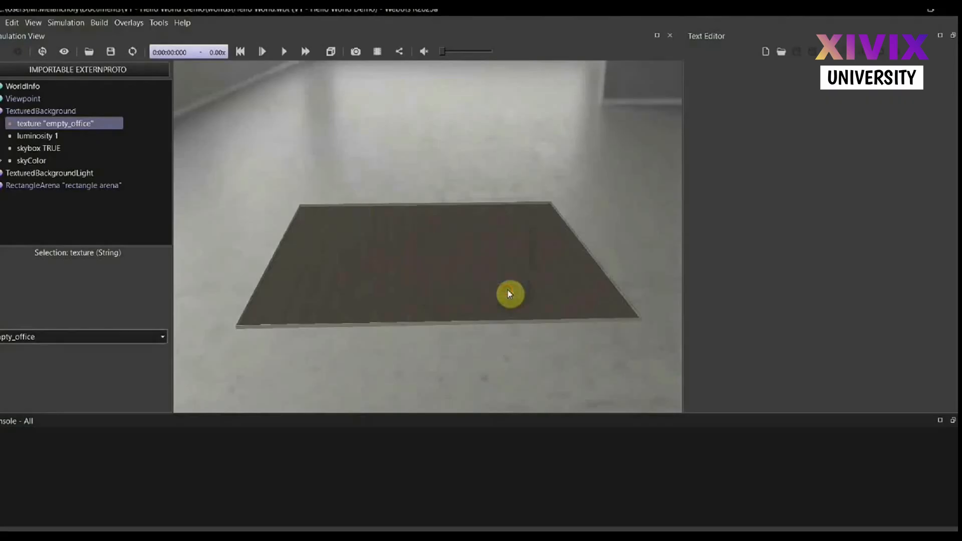
mouse_move(436, 266)
mouse_down()
mouse_move(451, 240)
mouse_move(598, 261)
mouse_move(431, 266)
mouse_up()
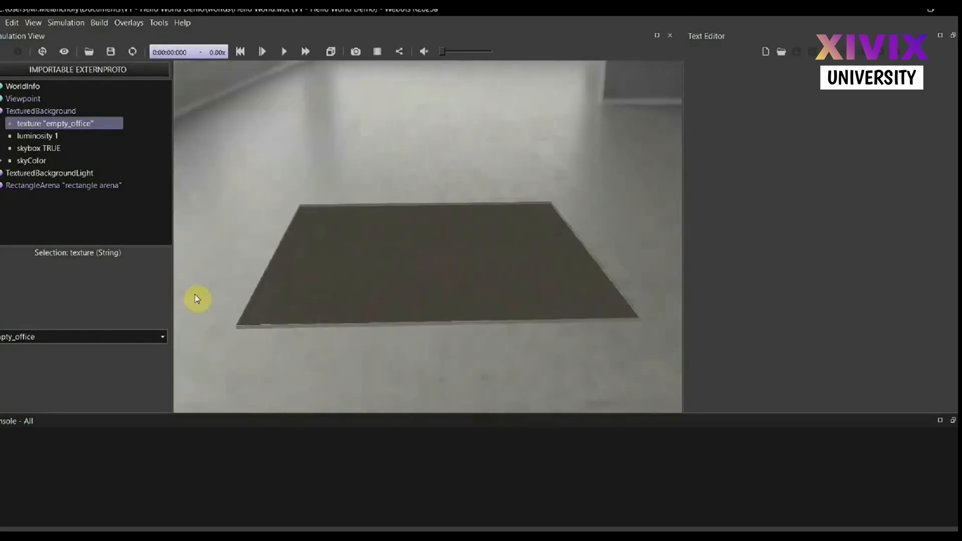
Try the "dusk" texture on the TexturedBackground node, dismissing the loading progress dialog
click(60, 336)
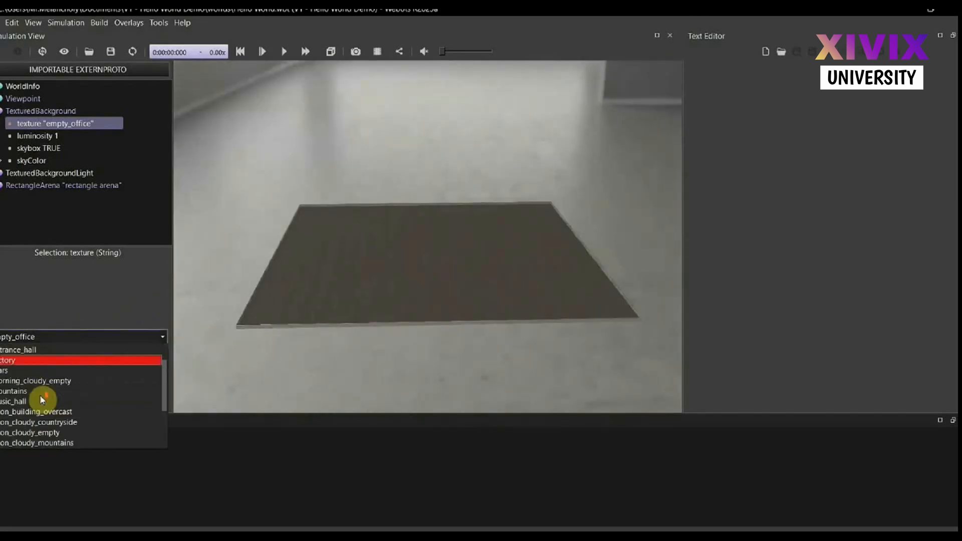
scroll(40, 395, up, 1)
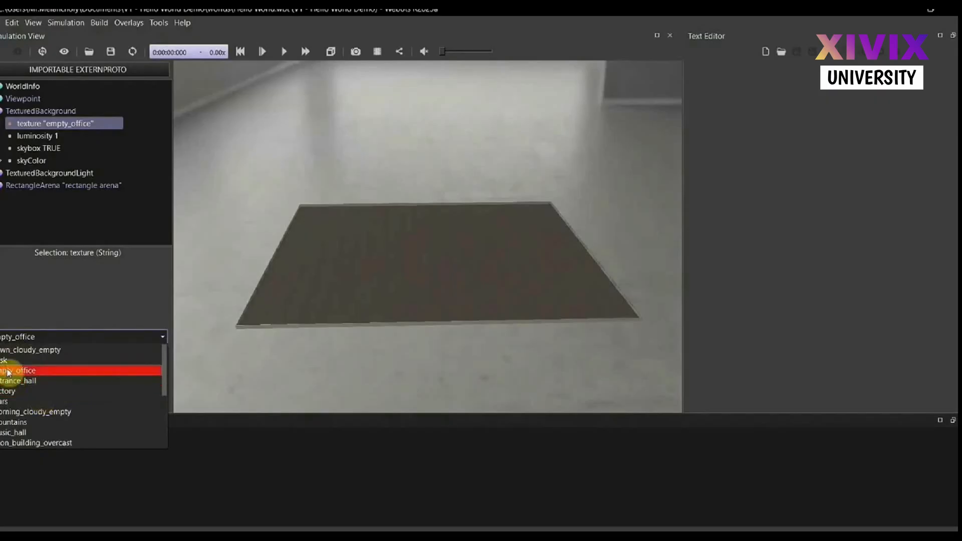
click(38, 360)
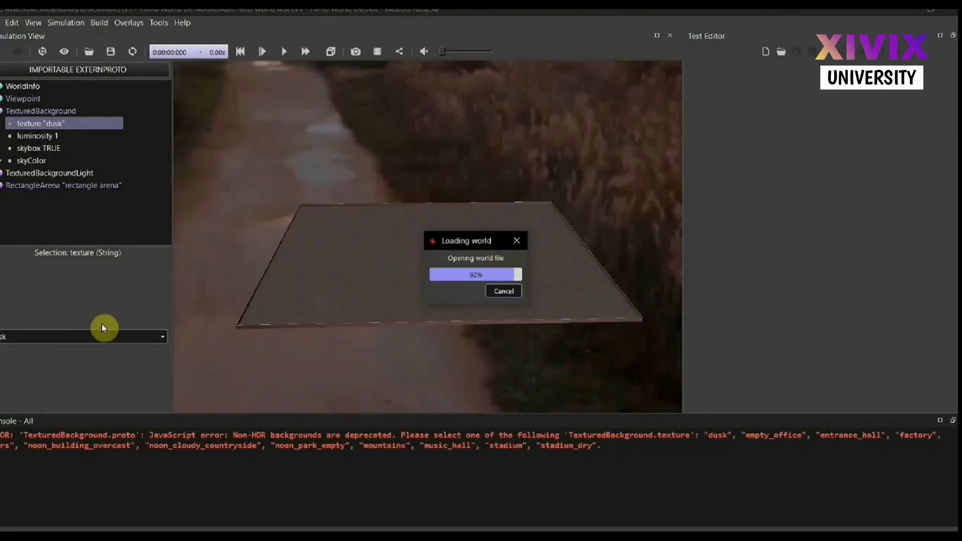
click(504, 292)
Return the TexturedBackground texture to "mountains" and collapse the node in the scene tree
click(57, 340)
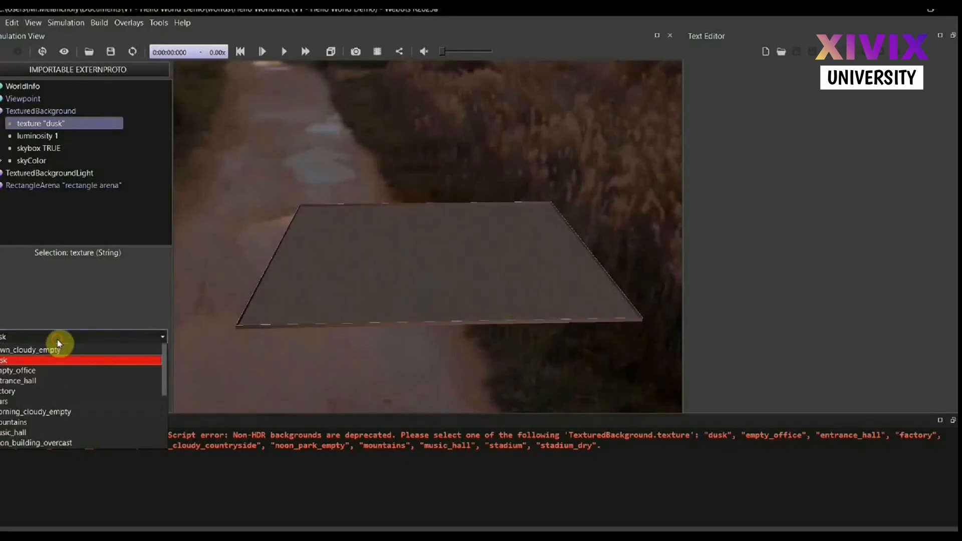
scroll(49, 403, down, 1)
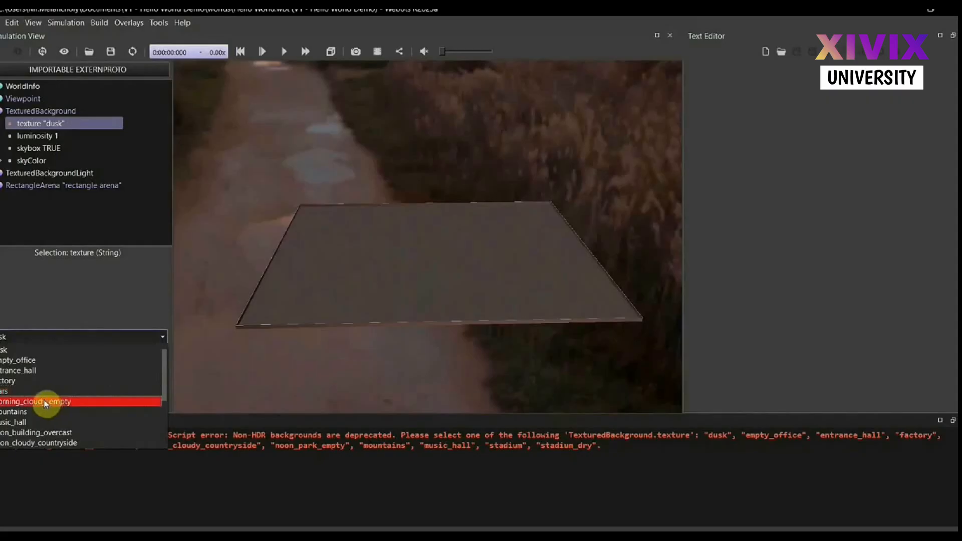
click(21, 412)
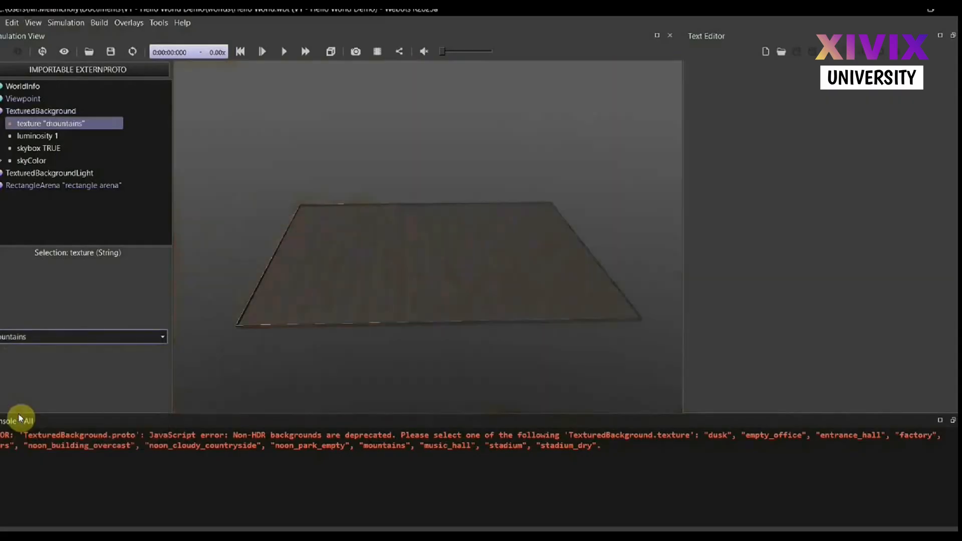
mouse_move(417, 261)
mouse_down()
mouse_move(415, 246)
mouse_move(370, 225)
mouse_move(360, 247)
mouse_move(408, 259)
mouse_up()
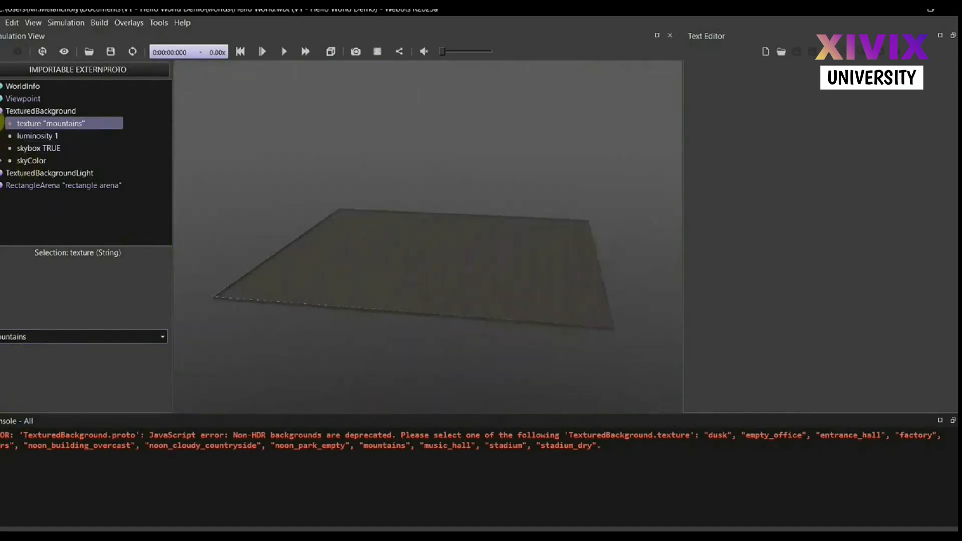
click(1, 114)
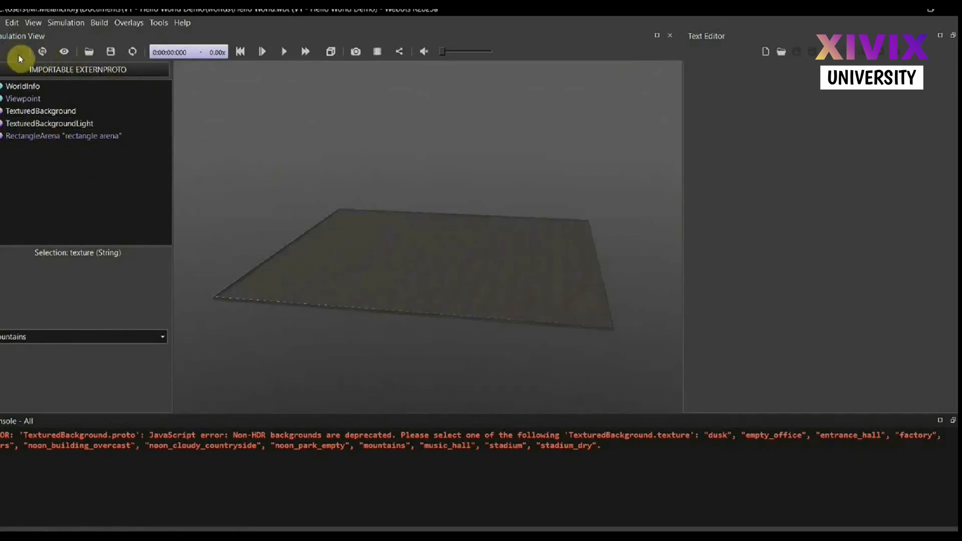
Start adding a node after the RectangleArena and examine the Solid base node and the current world's PROTO nodes
click(31, 138)
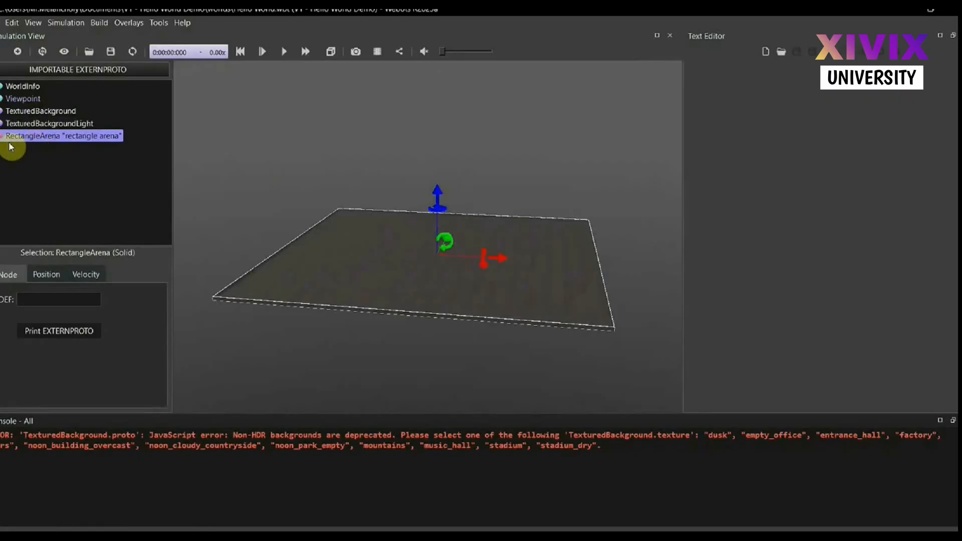
click(20, 52)
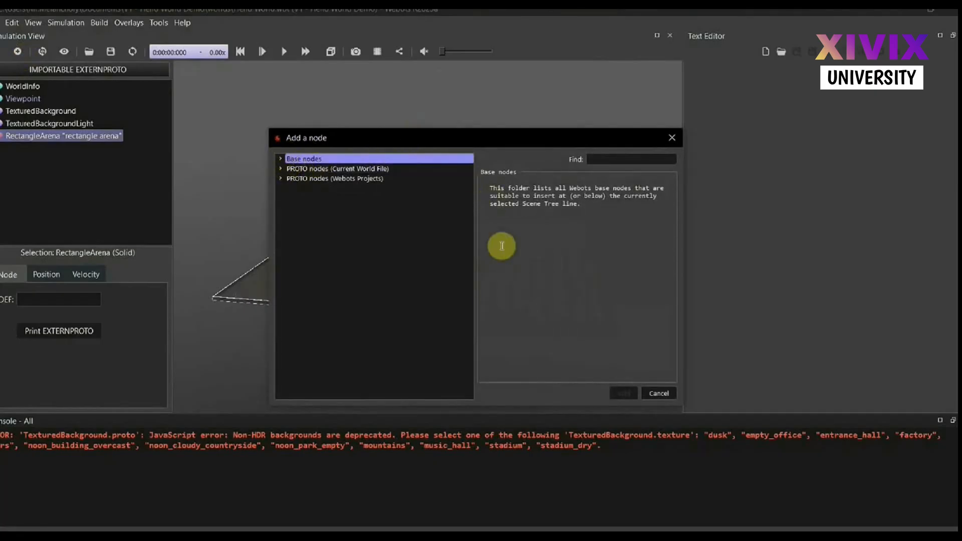
click(281, 160)
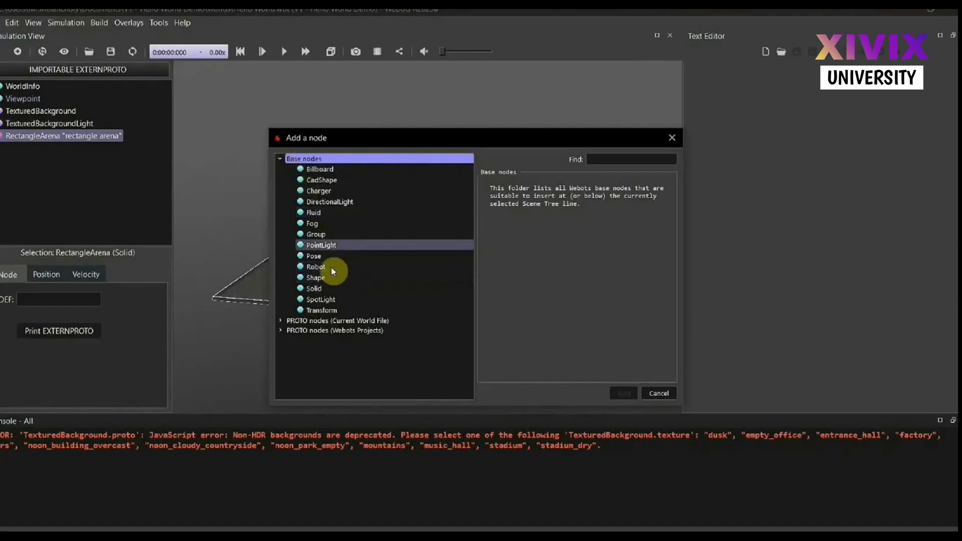
click(316, 288)
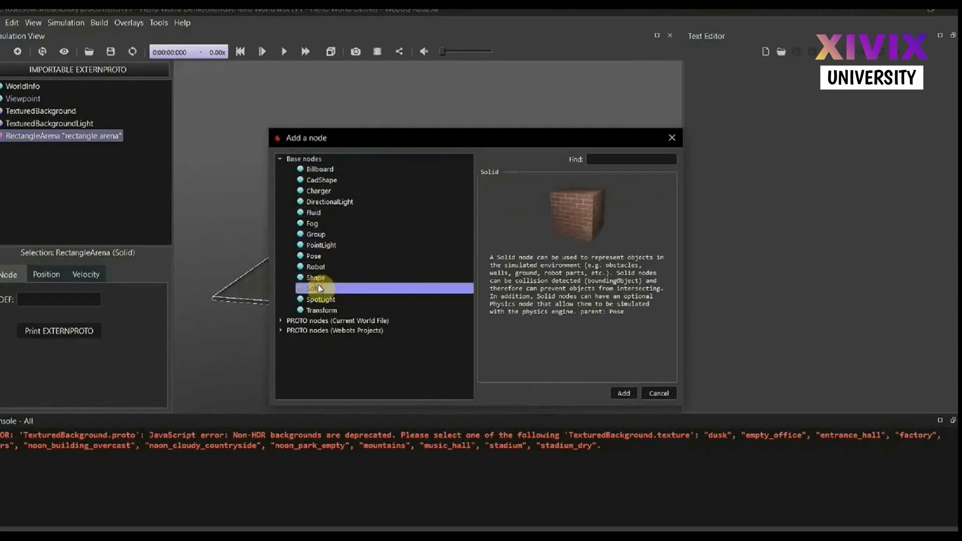
click(280, 158)
click(281, 169)
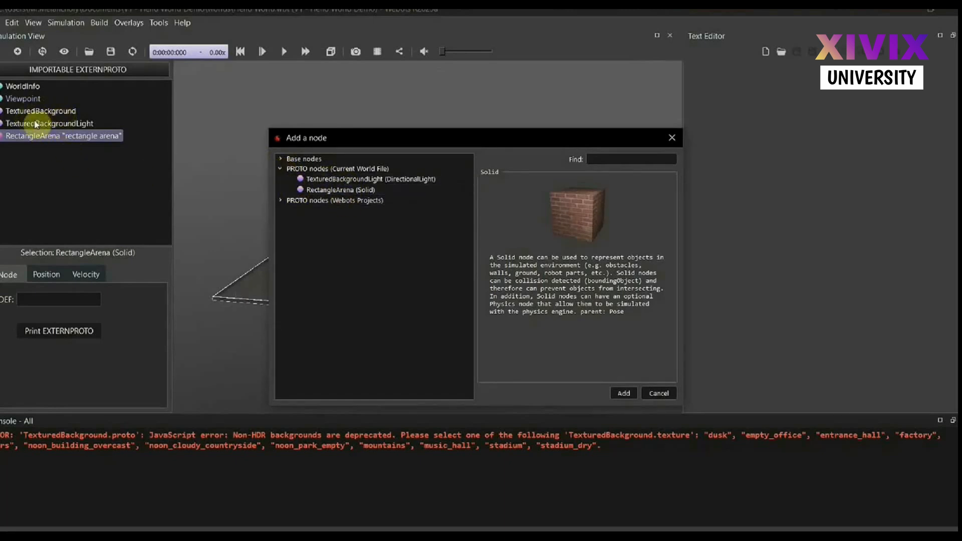
Browse the robots among the Webots Projects PROTO nodes and preview the DJI Mavic2Pro
click(281, 200)
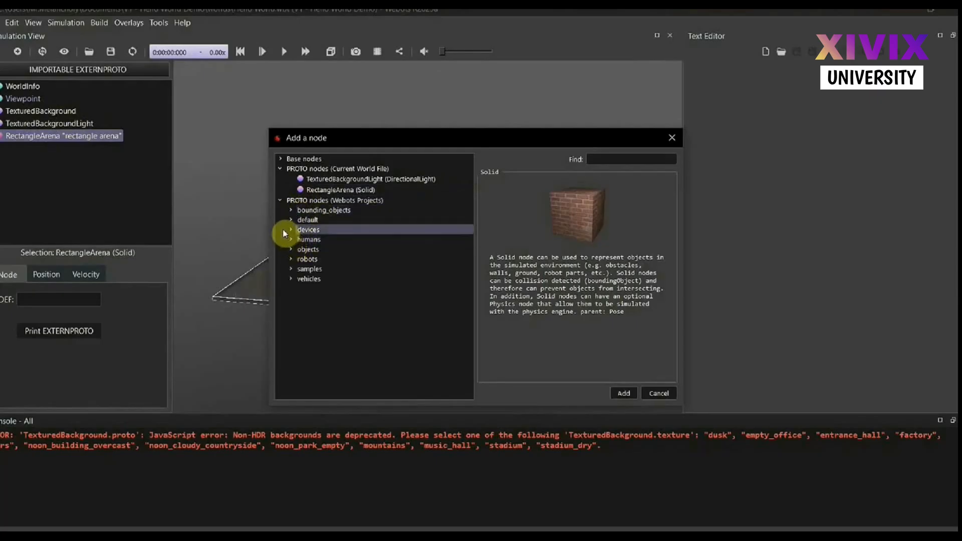
click(293, 260)
scroll(315, 307, down, 4)
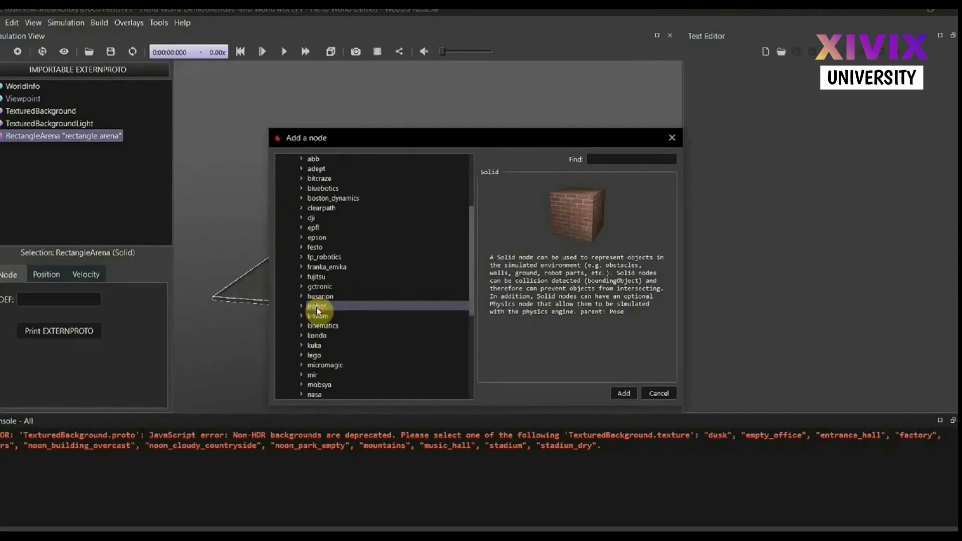
scroll(335, 299, down, 3)
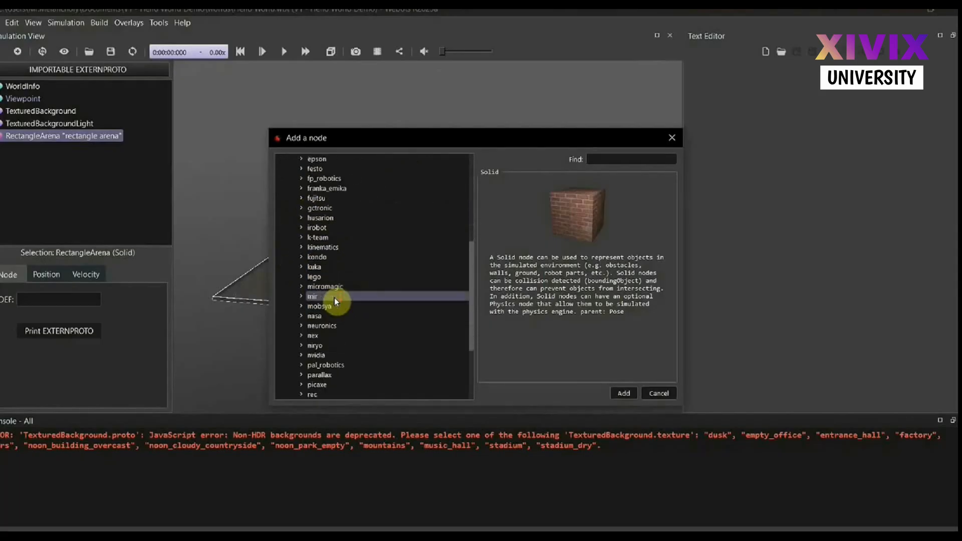
scroll(335, 301, up, 2)
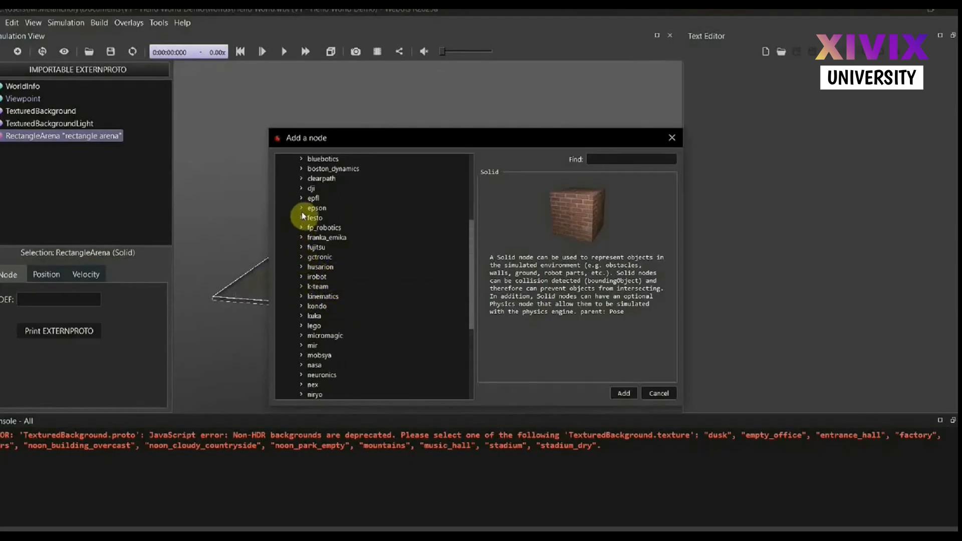
click(302, 188)
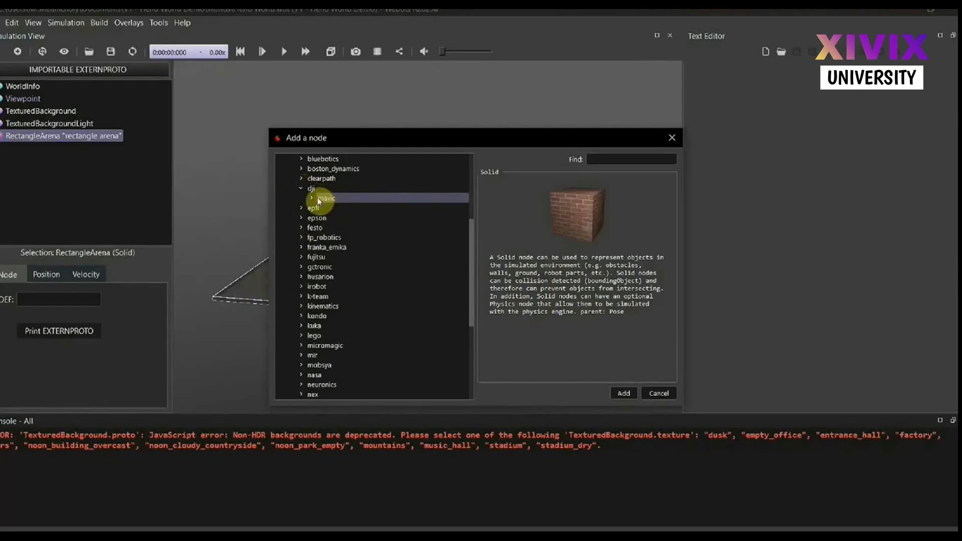
click(314, 197)
click(353, 208)
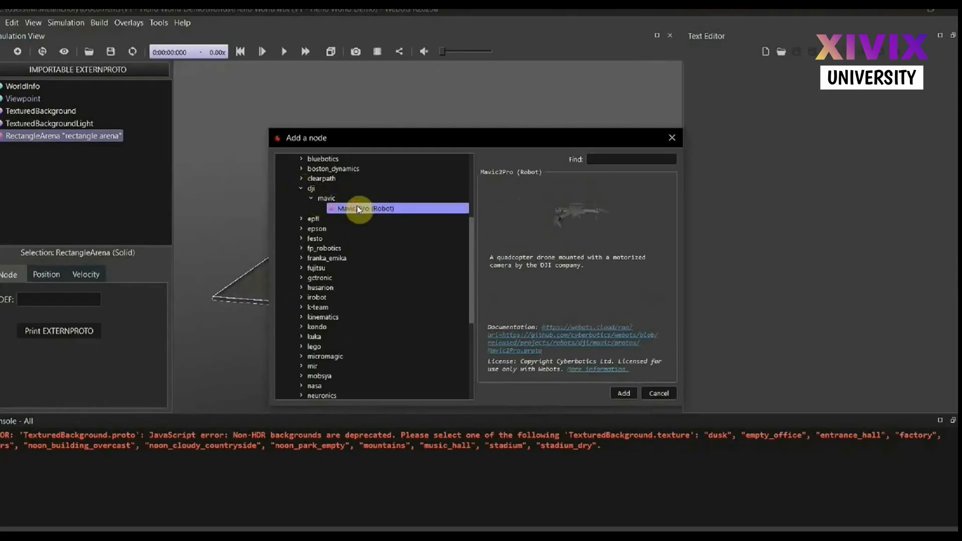
scroll(342, 258, up, 2)
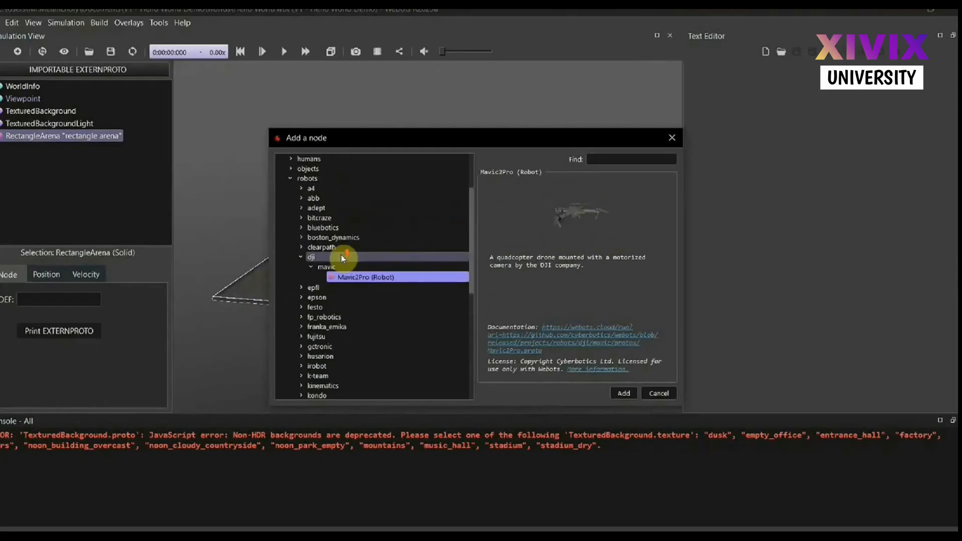
Preview the Boston Dynamics Atlas robot and add the Boston Dynamics Spot robot to the world
click(302, 237)
click(311, 247)
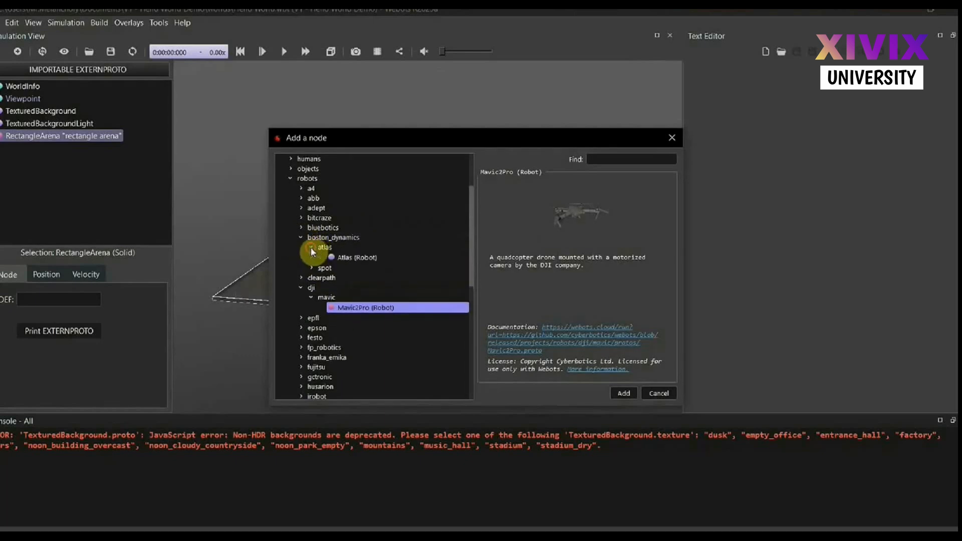
click(356, 258)
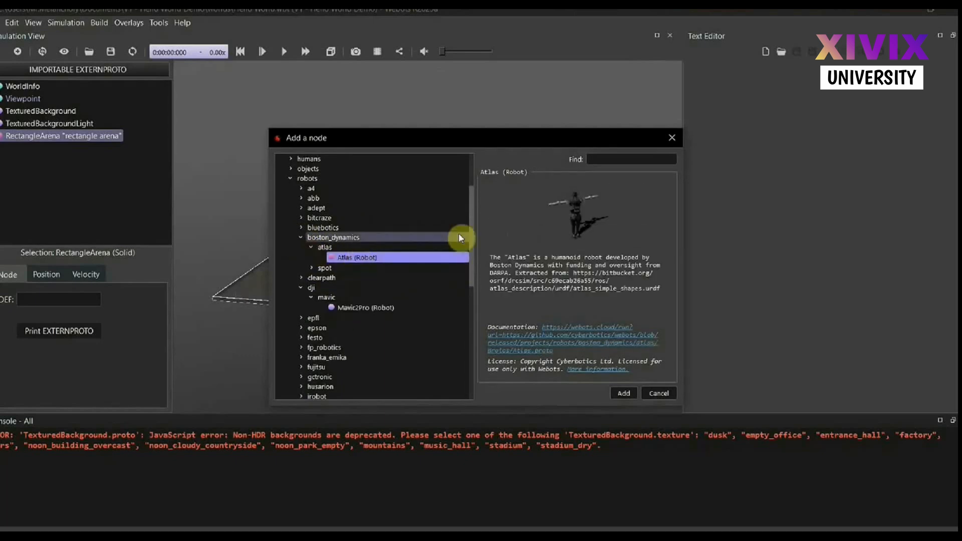
click(313, 270)
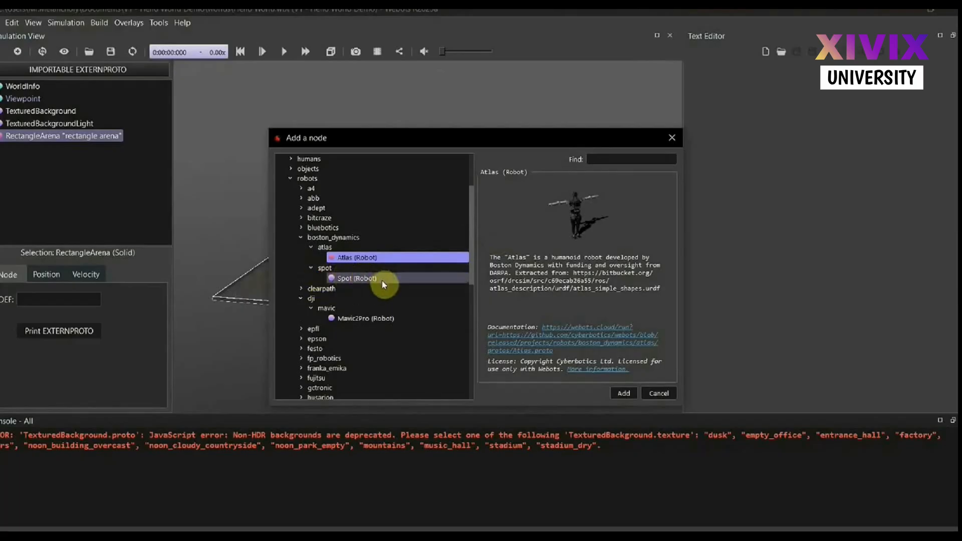
click(348, 277)
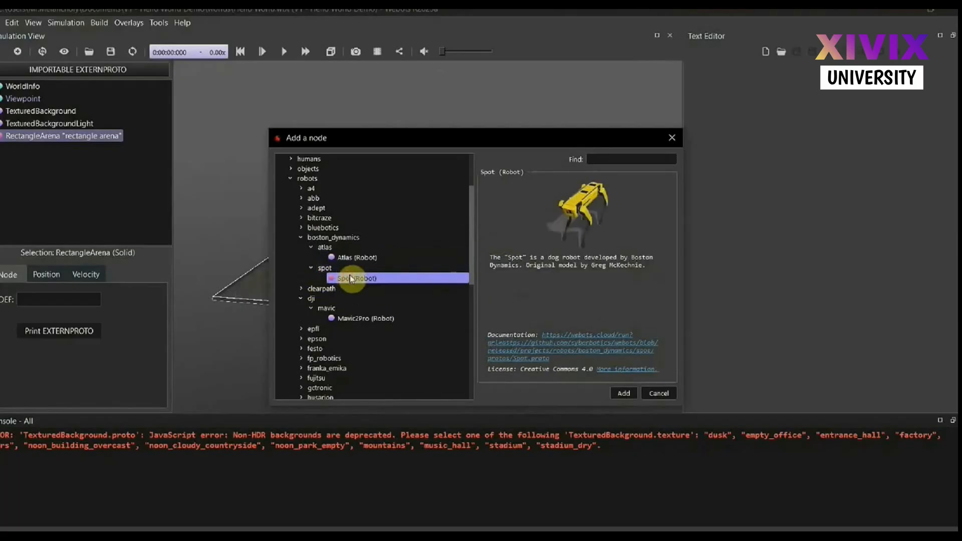
click(625, 393)
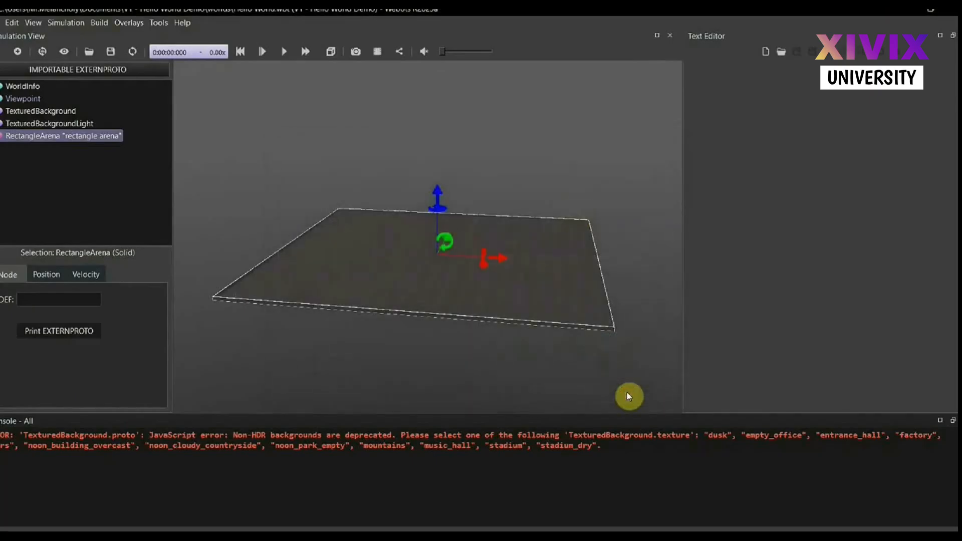
Inspect the Spot robot up close in the arena and examine its node's fields in the scene tree
click(520, 374)
drag(500, 298, 471, 294)
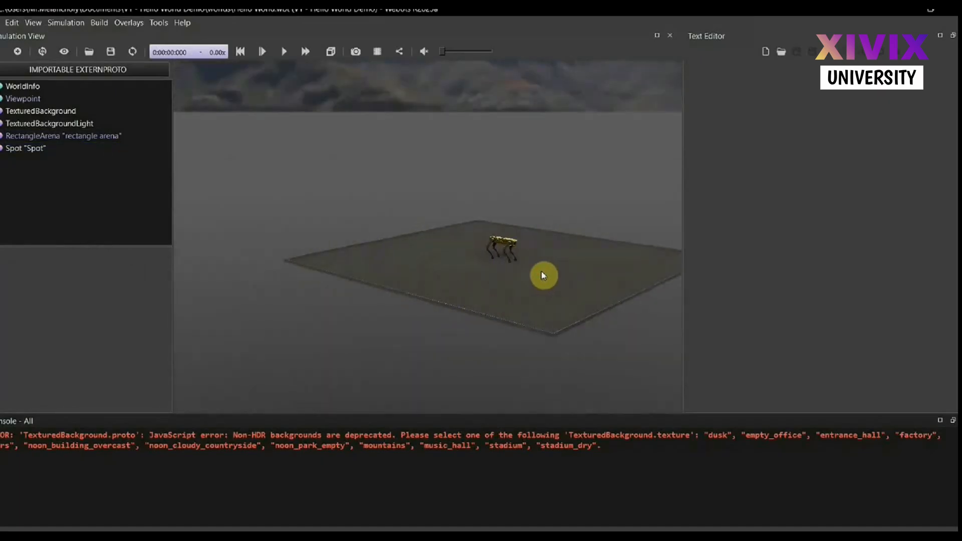
scroll(544, 275, up, 3)
drag(543, 275, 487, 276)
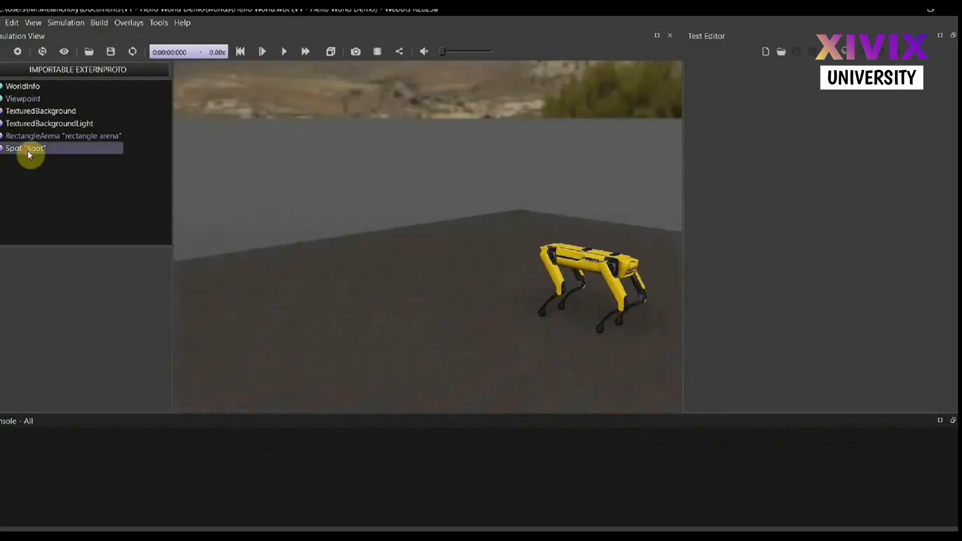
click(28, 149)
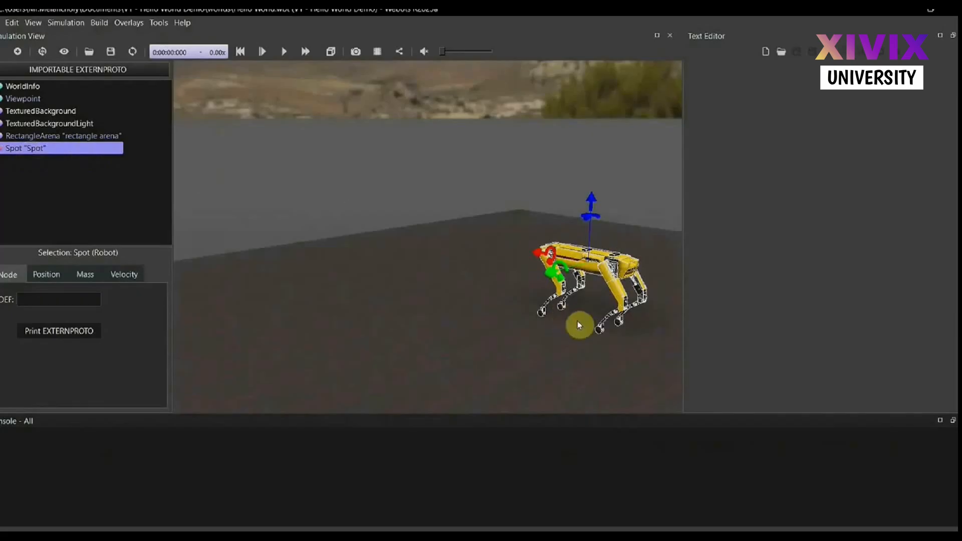
click(2, 148)
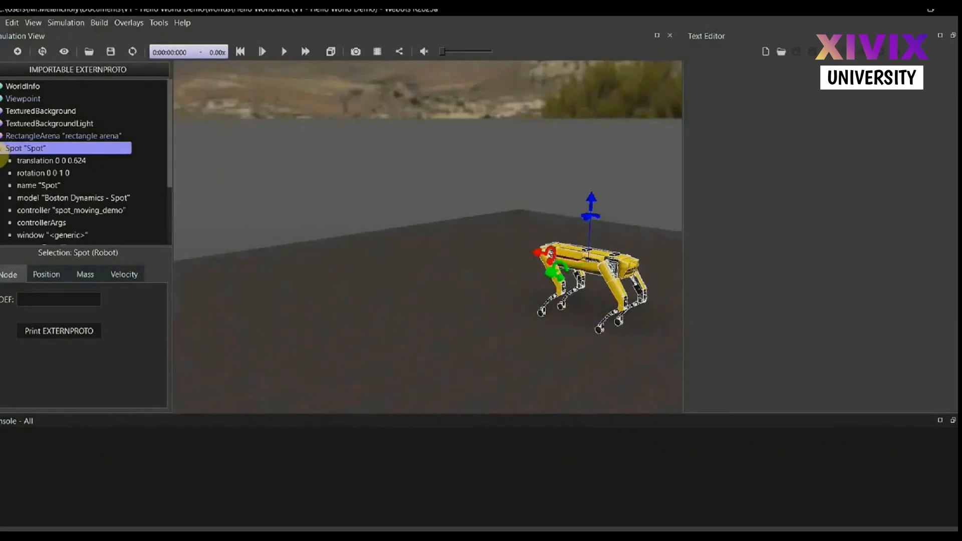
scroll(75, 208, down, 1)
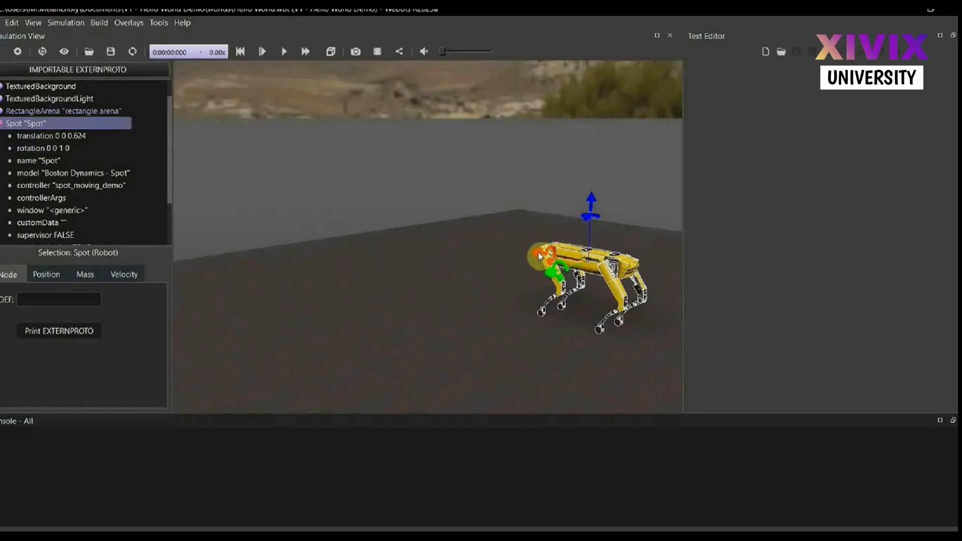
Try moving Spot freehand and setting its z translation to 0 and 1 m, and reset the translation to its default
drag(538, 252, 549, 284)
click(33, 135)
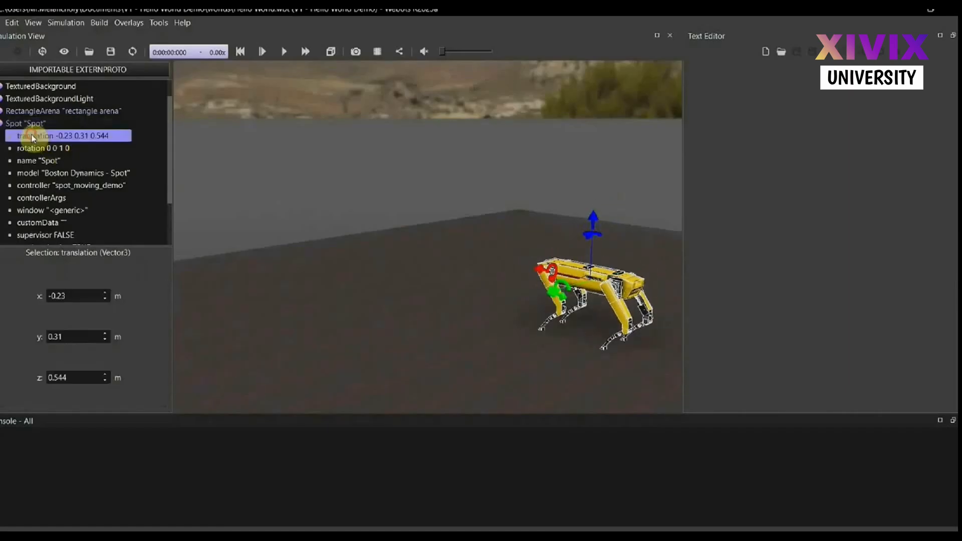
double_click(90, 377)
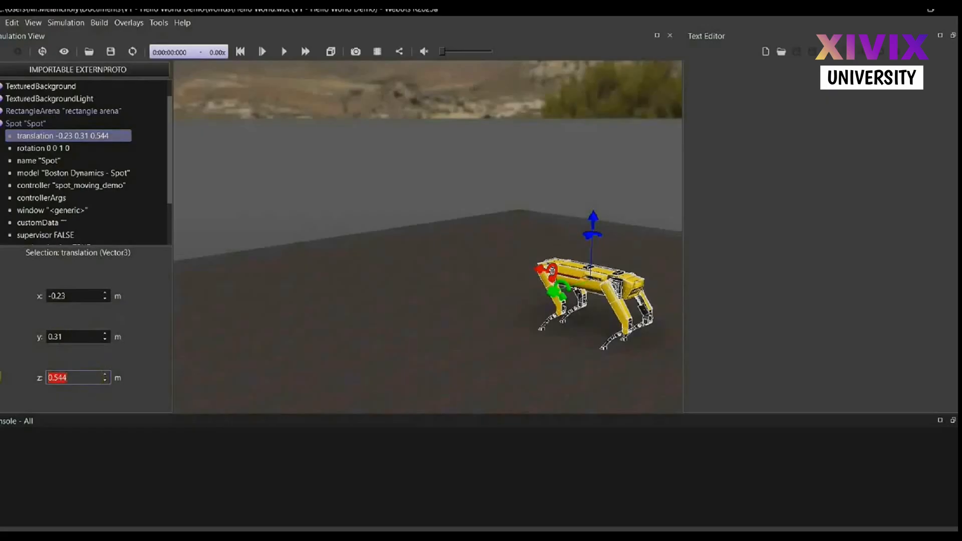
text(0)
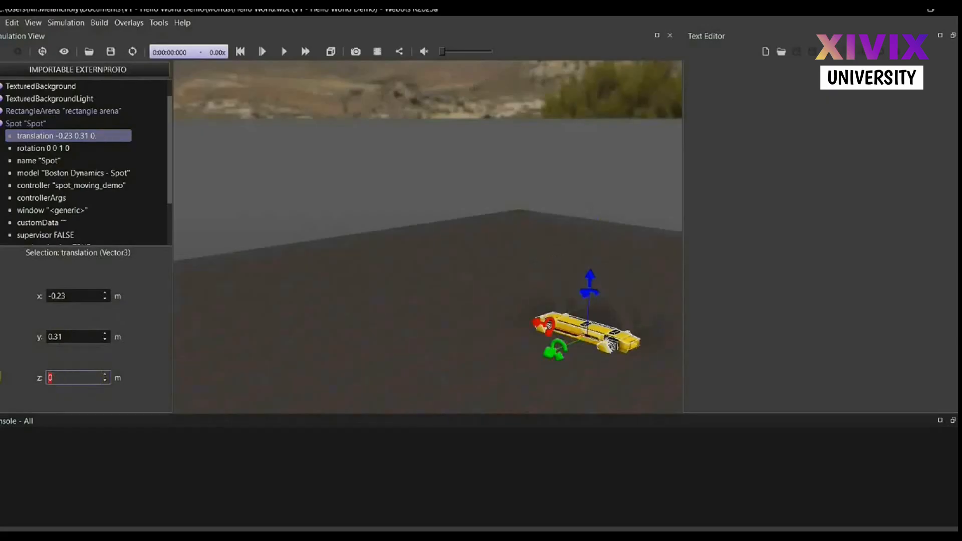
text(.31)
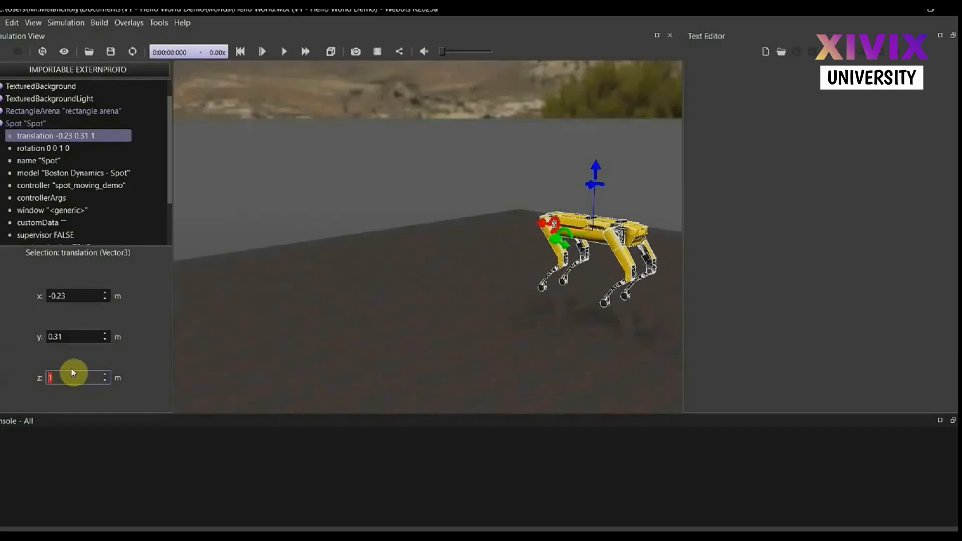
right_click(38, 134)
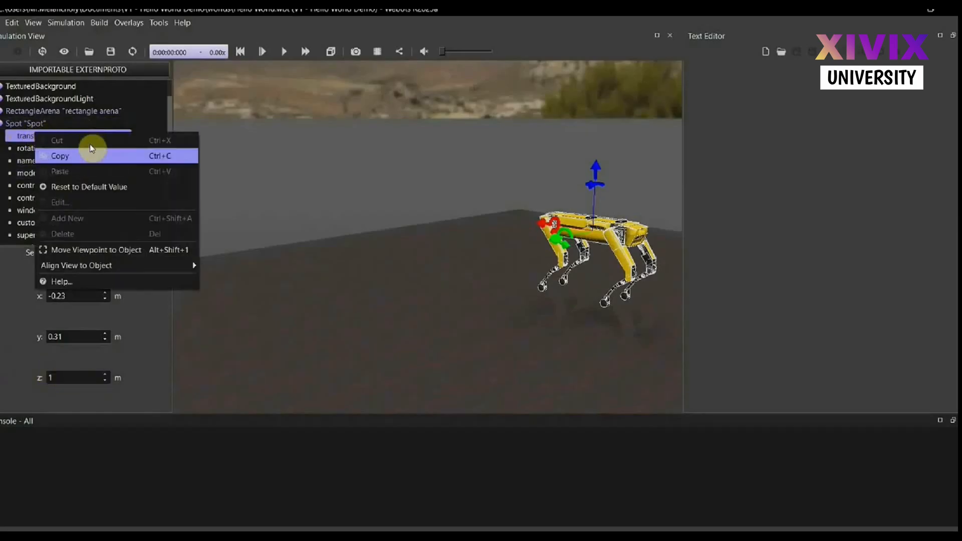
click(104, 188)
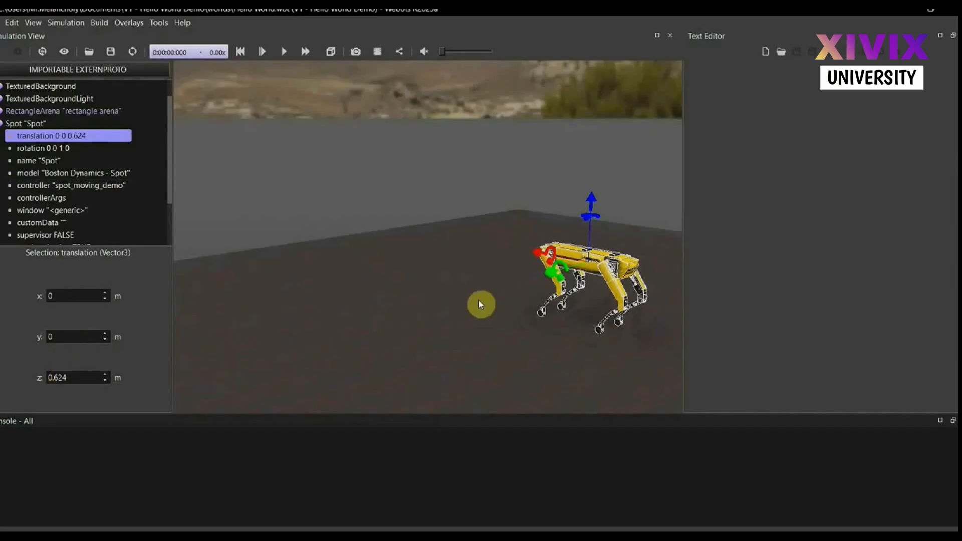
Try rotating Spot about the z axis to an angle of 1.1781 rad, and reset the rotation to its default
click(59, 149)
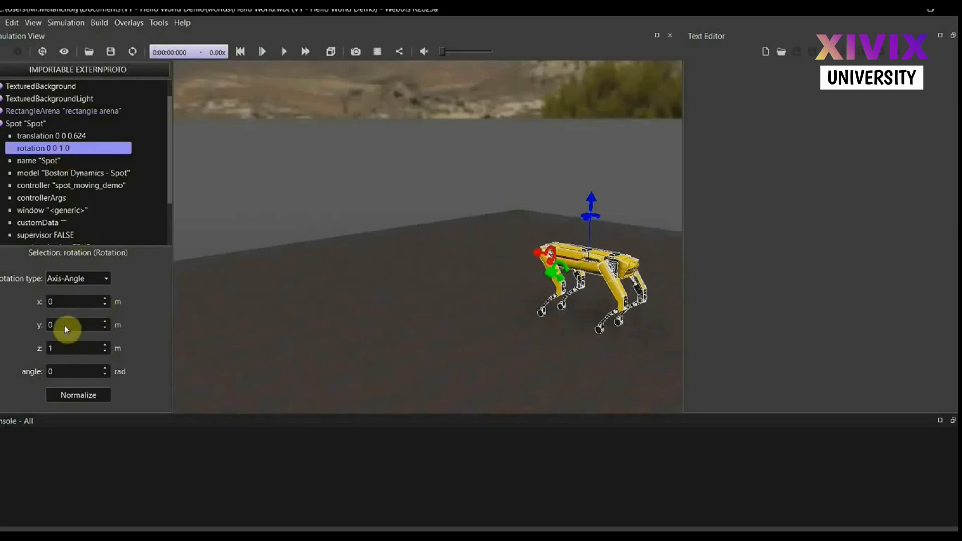
click(104, 369)
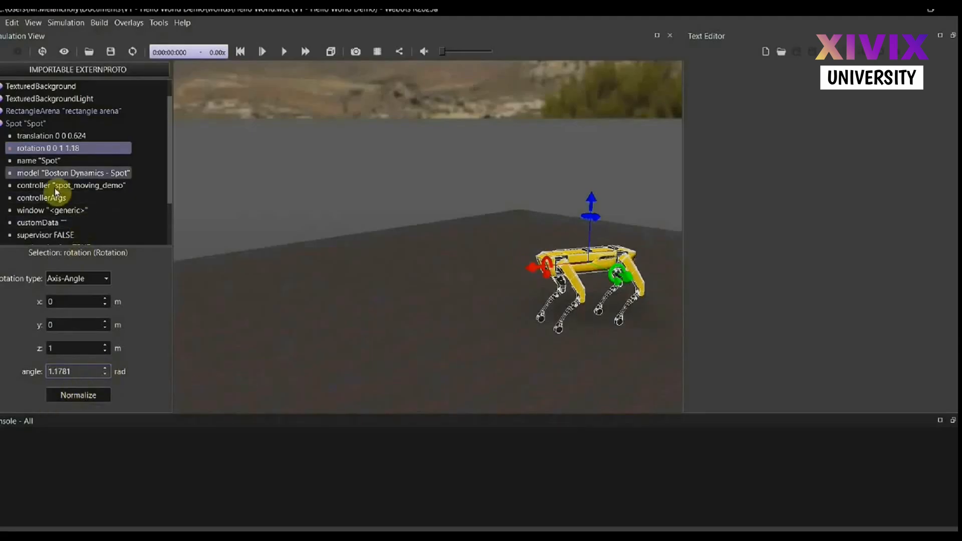
right_click(46, 149)
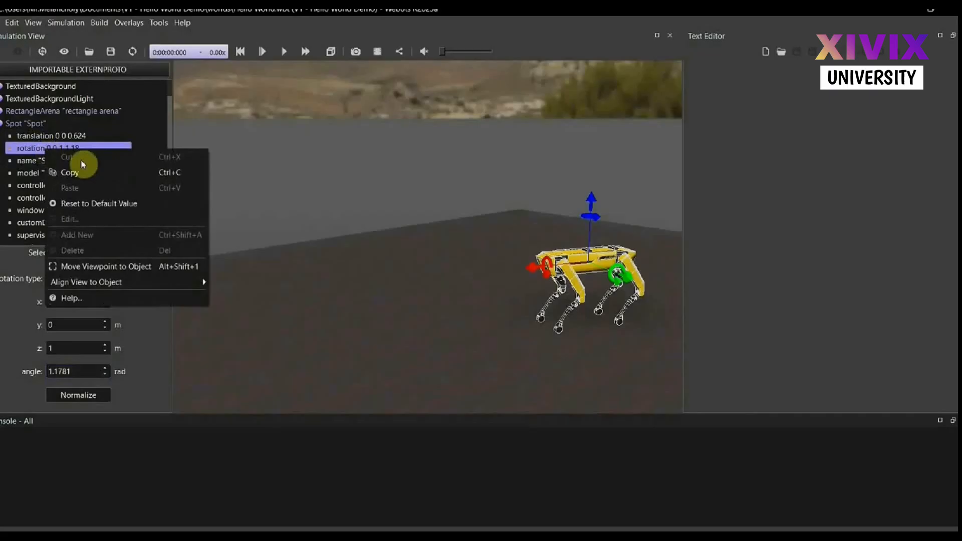
click(86, 203)
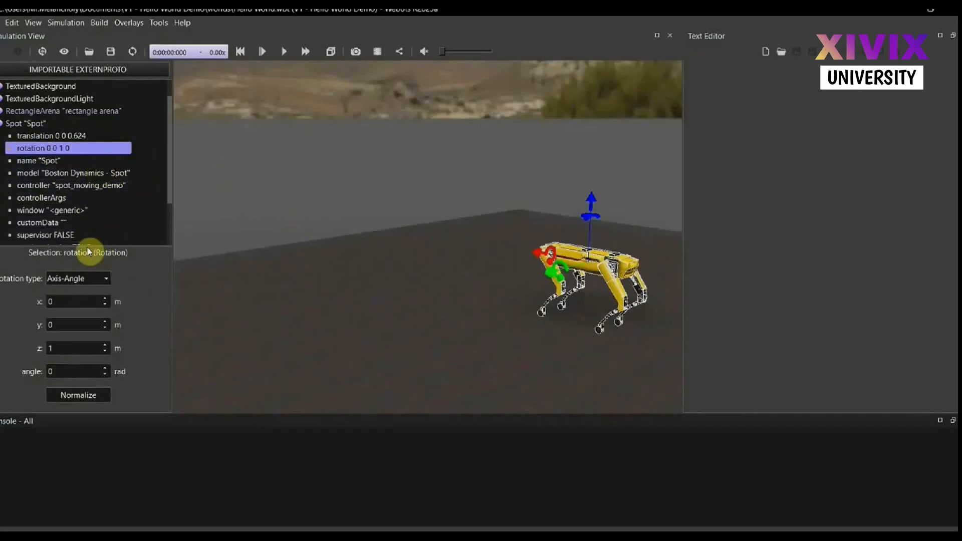
Enlarge the scene tree to show all of Spot's fields and open the value of its supervisor field
drag(83, 246, 79, 356)
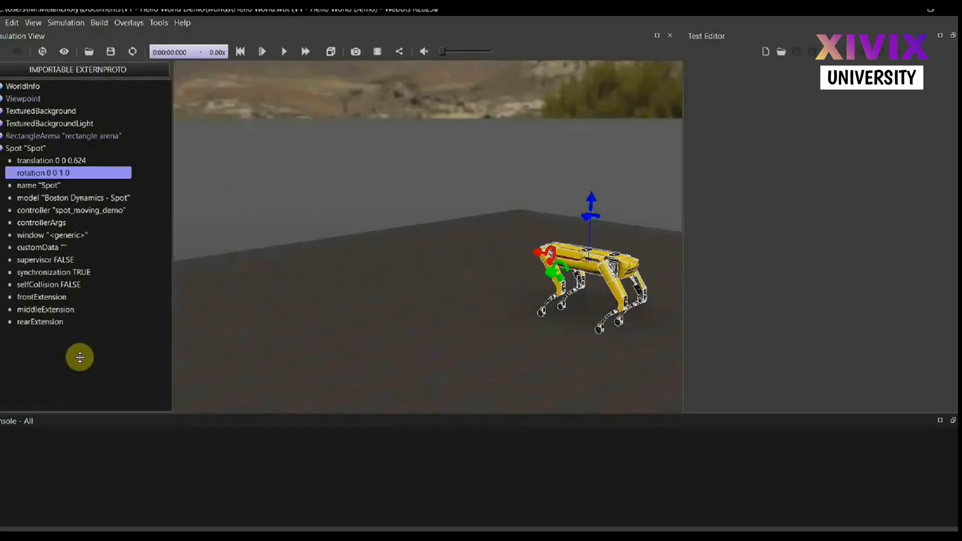
click(34, 260)
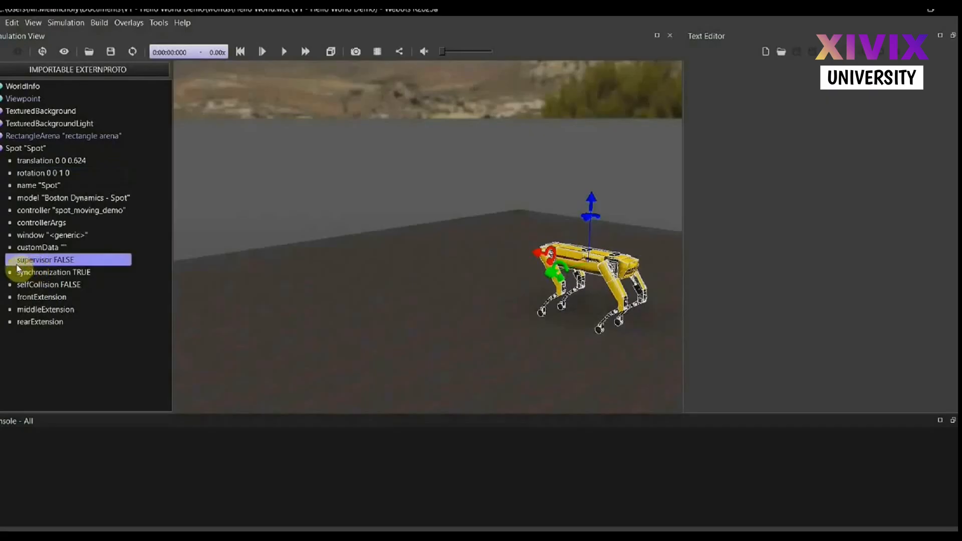
click(65, 261)
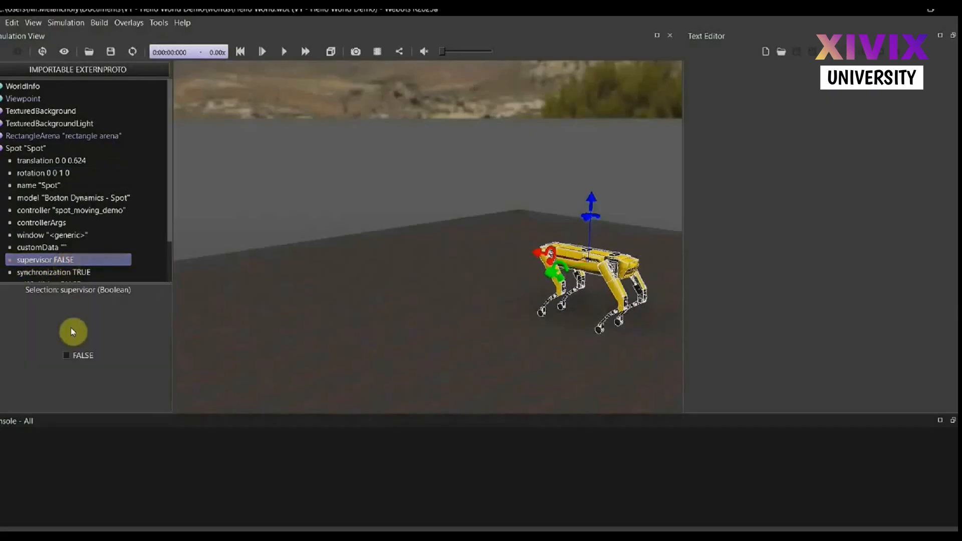
Try enabling Spot's supervisor field, set it back to FALSE, and enlarge the scene tree to full height
click(66, 356)
click(67, 356)
drag(57, 284, 58, 354)
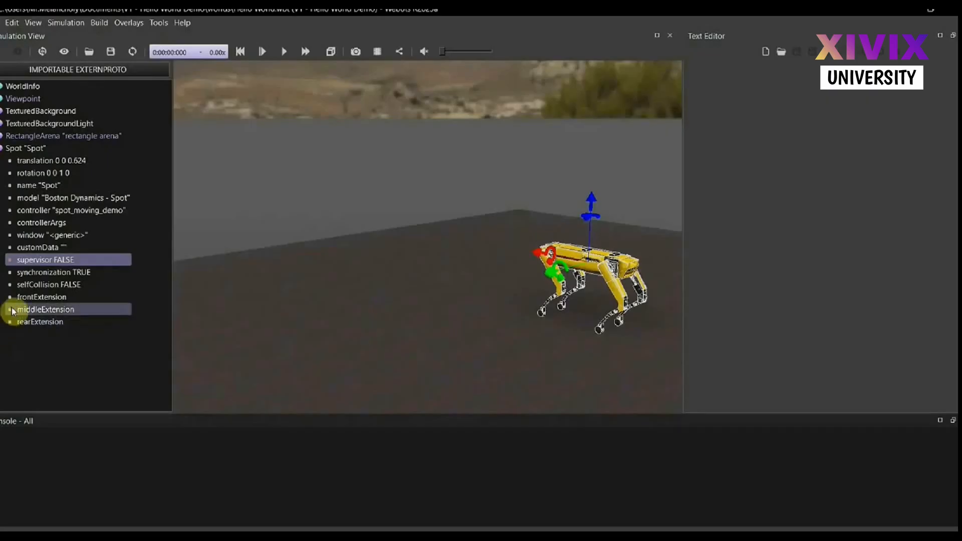
Look over Spot's frontExtension, middleExtension and rearExtension fields in the scene tree
click(26, 298)
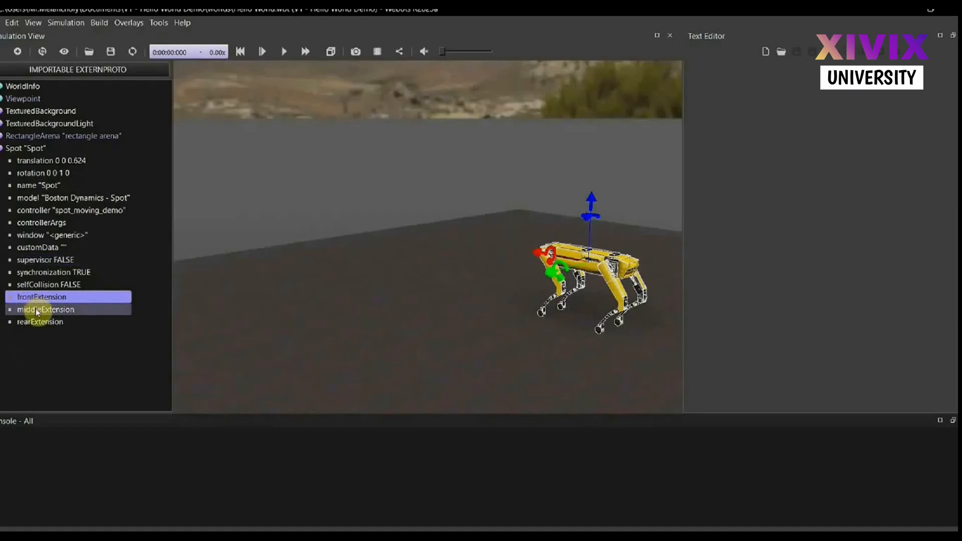
click(36, 311)
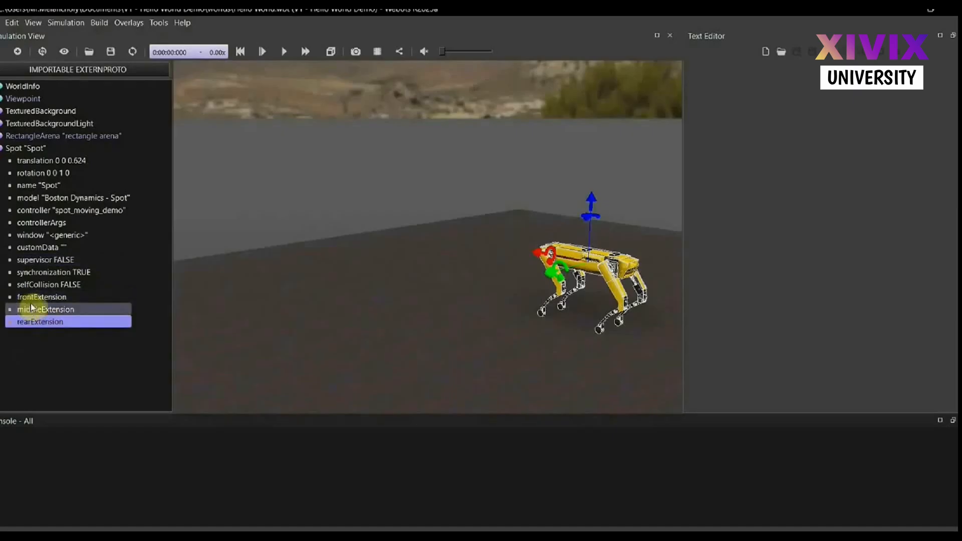
click(35, 298)
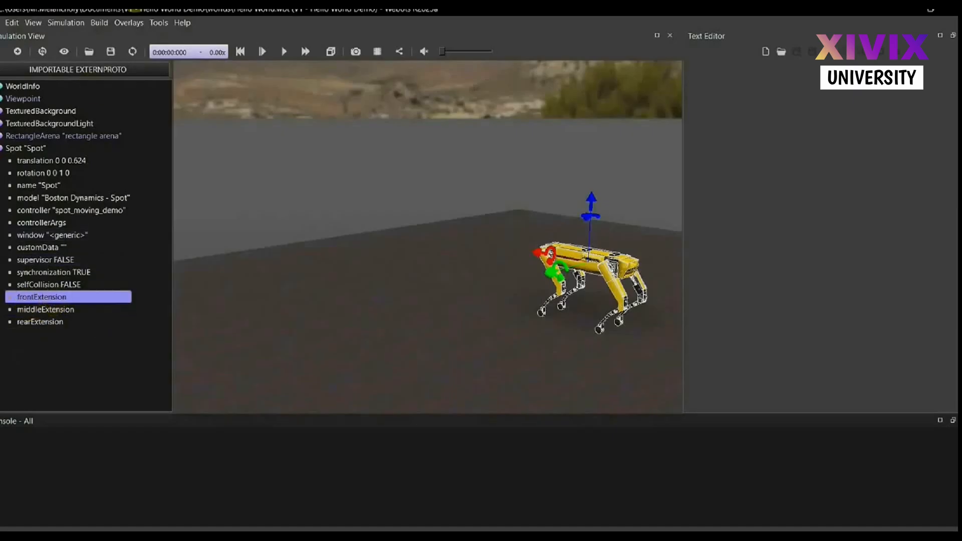
Try to show the rear camera overlay among Spot's camera devices
click(131, 22)
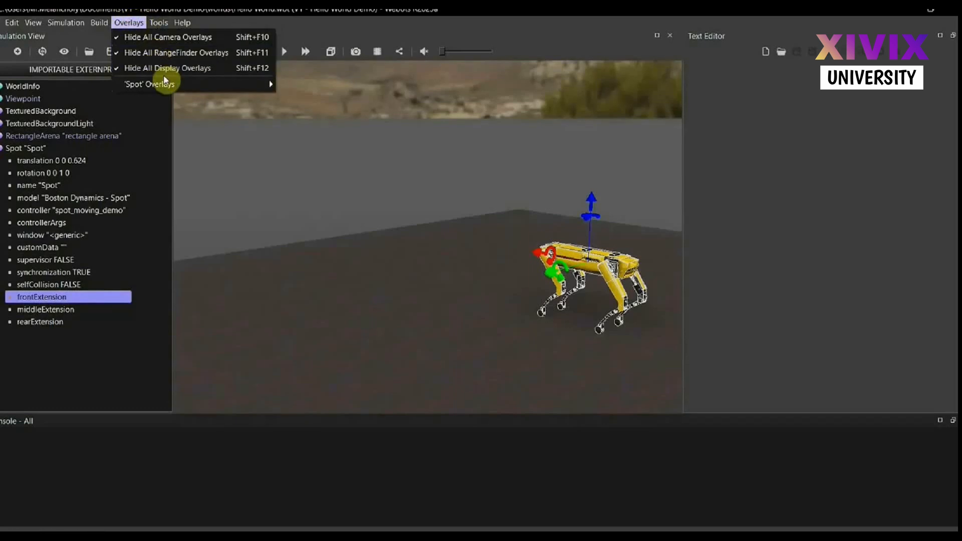
mouse_move(189, 86)
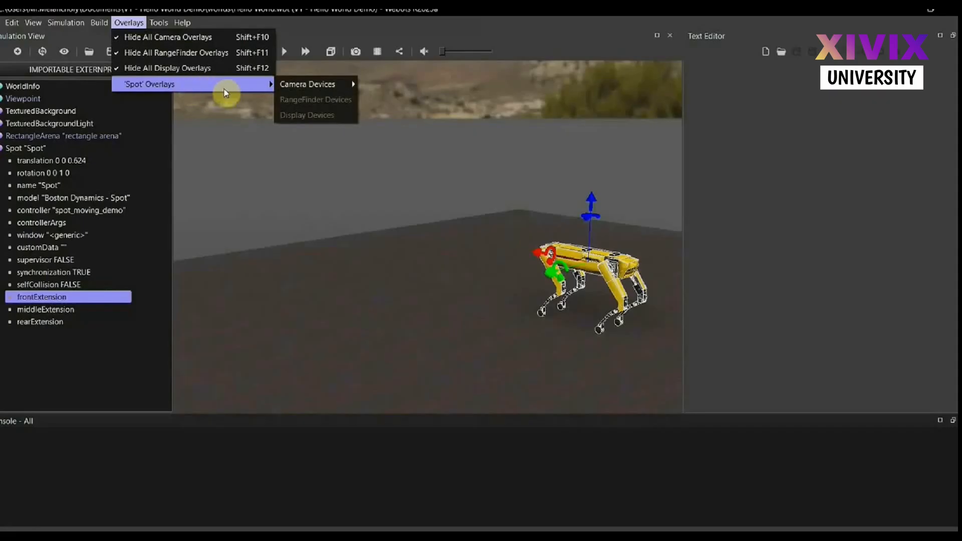
mouse_move(307, 89)
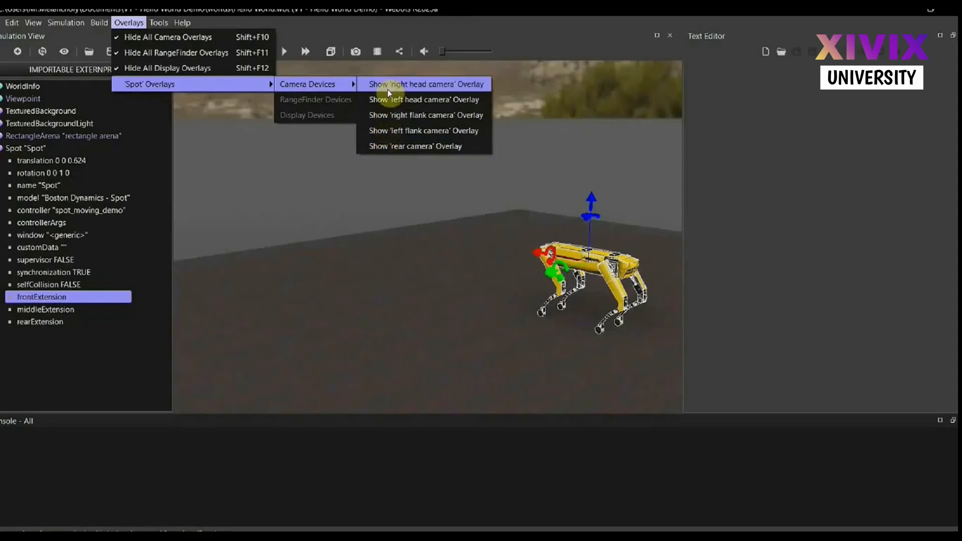
click(413, 146)
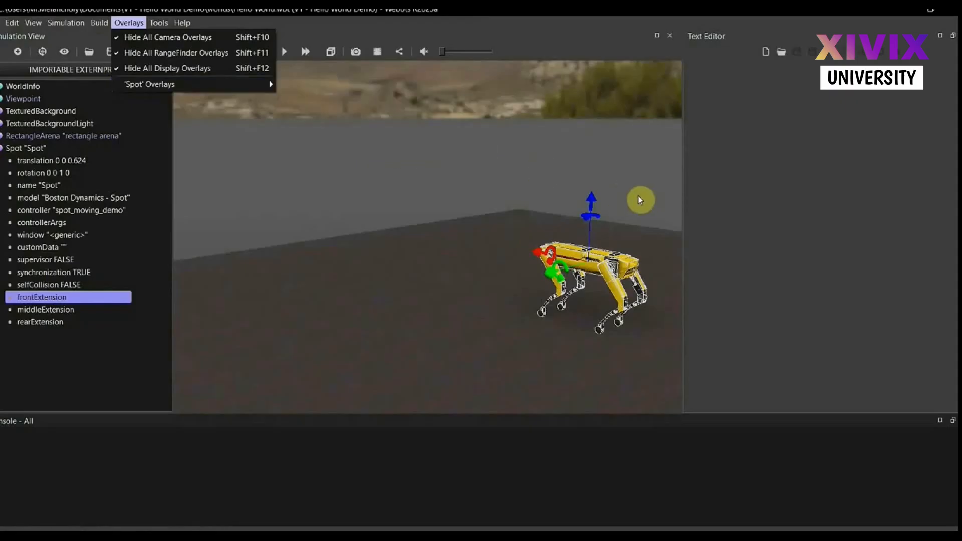
Inspect Spot and its head from the side in the arena
scroll(648, 272, up, 3)
scroll(648, 272, down, 4)
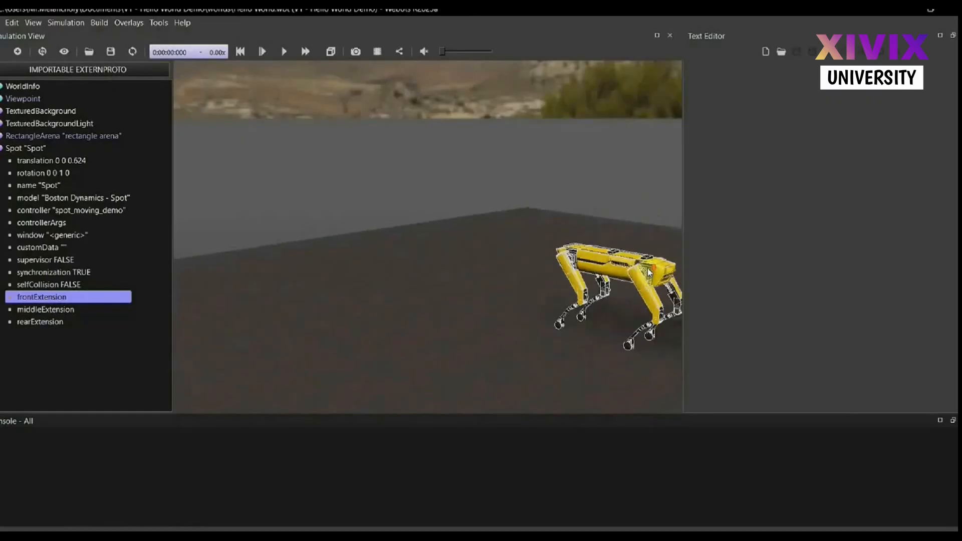
mouse_move(595, 264)
mouse_down()
mouse_move(526, 251)
mouse_move(606, 262)
mouse_up()
scroll(615, 266, up, 5)
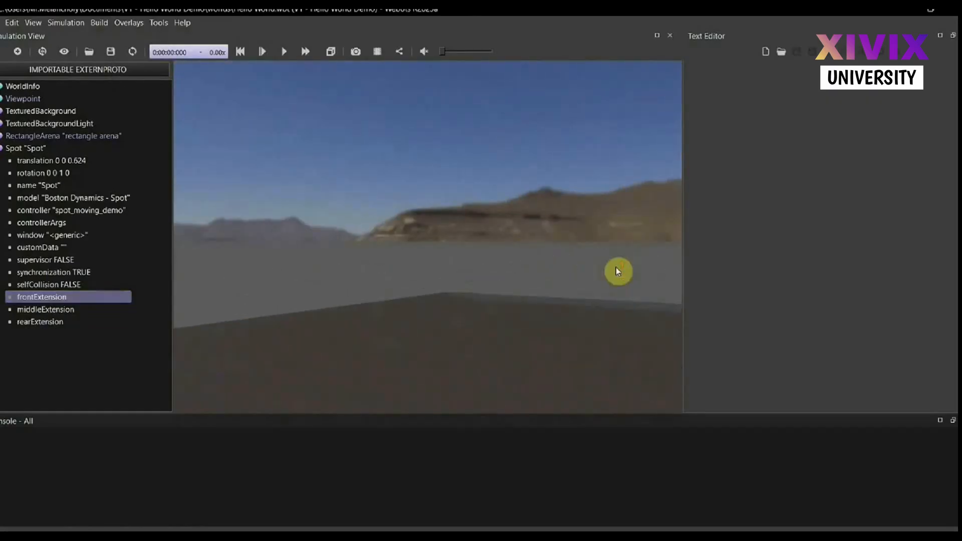
scroll(615, 267, down, 4)
drag(649, 286, 586, 273)
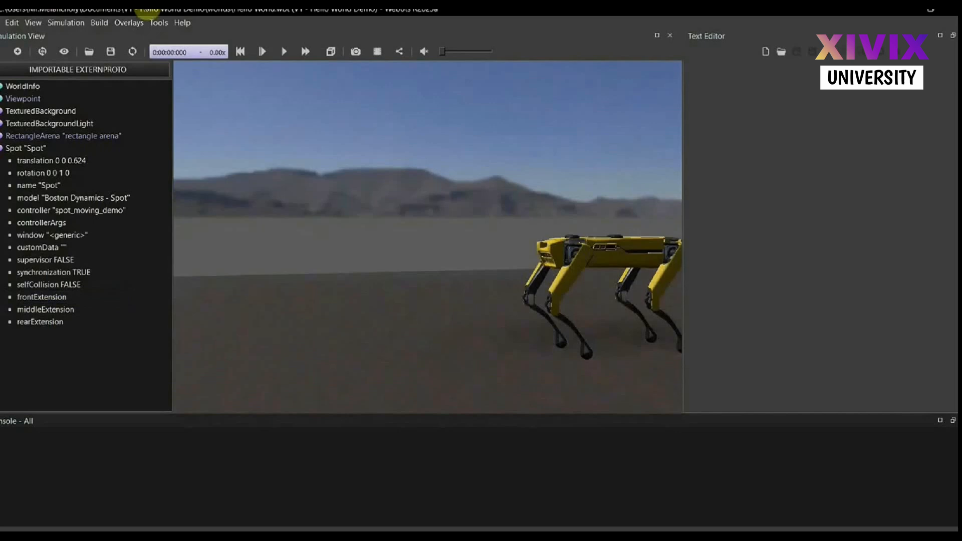
Show Spot's right head camera overlay, unhide all camera overlays, and shrink the overlay to a small thumbnail
click(128, 23)
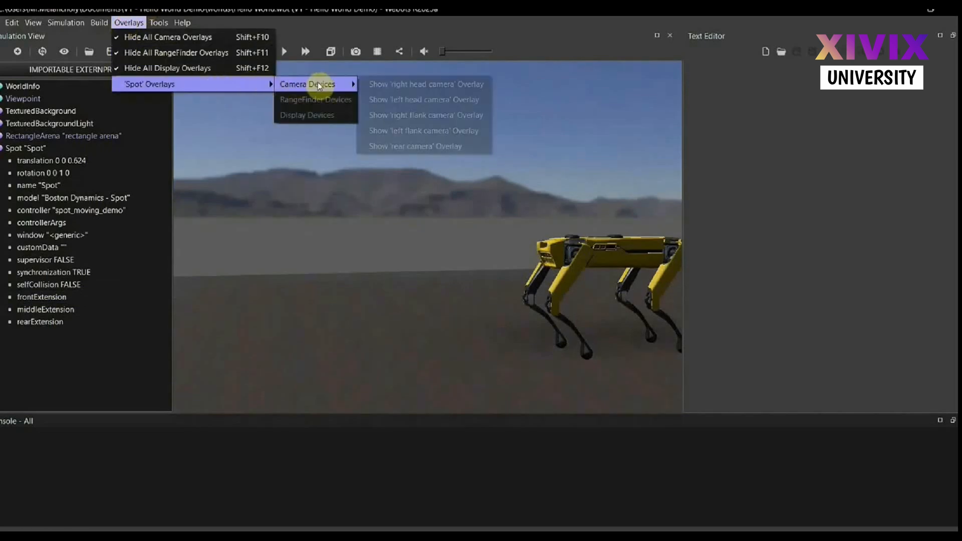
click(410, 85)
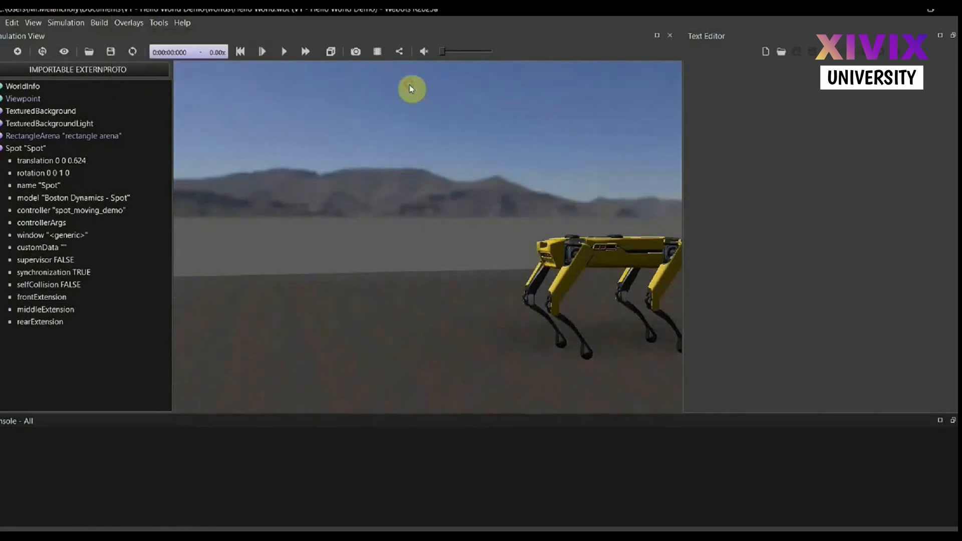
click(125, 23)
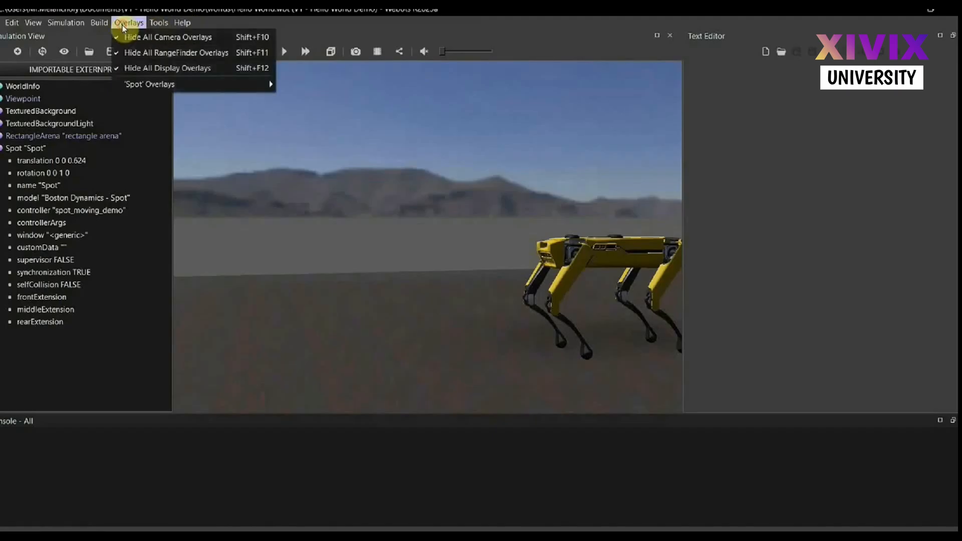
click(165, 38)
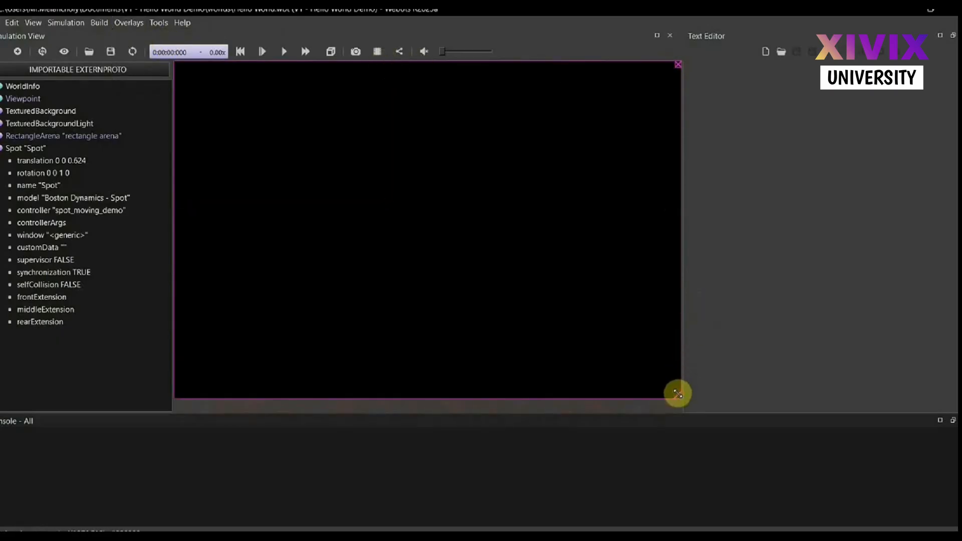
drag(678, 393, 276, 122)
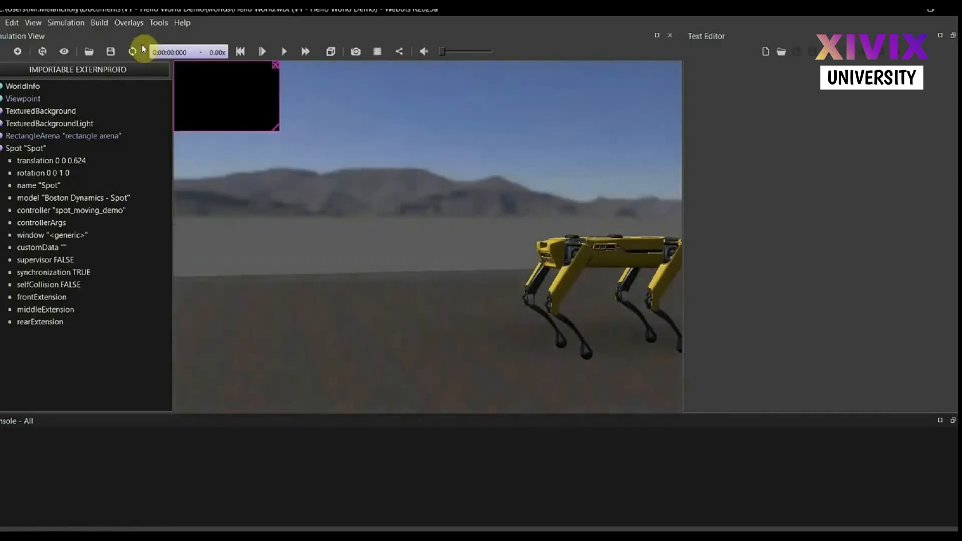
Replace the right head camera overlay with Spot's left head camera overlay and shrink it to a small thumbnail
click(129, 22)
mouse_move(259, 85)
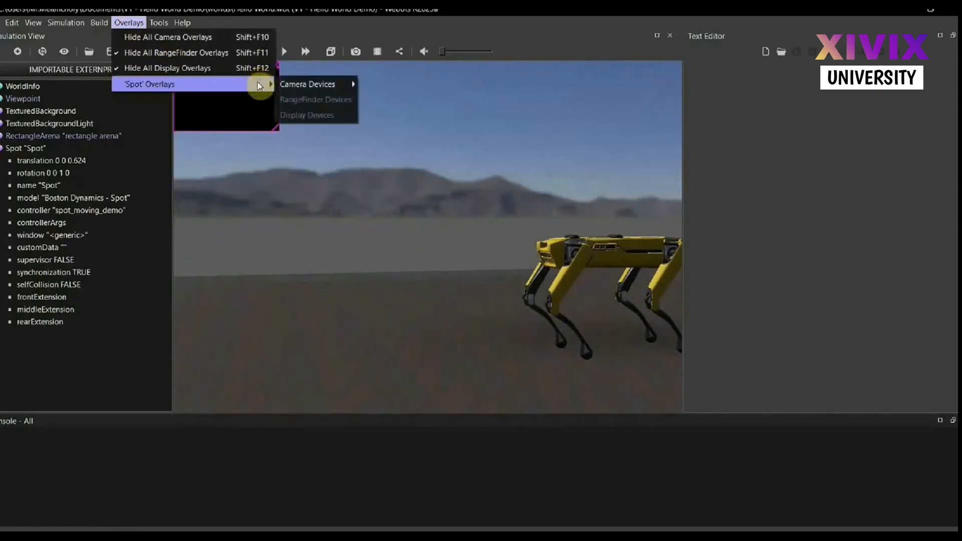
mouse_move(322, 84)
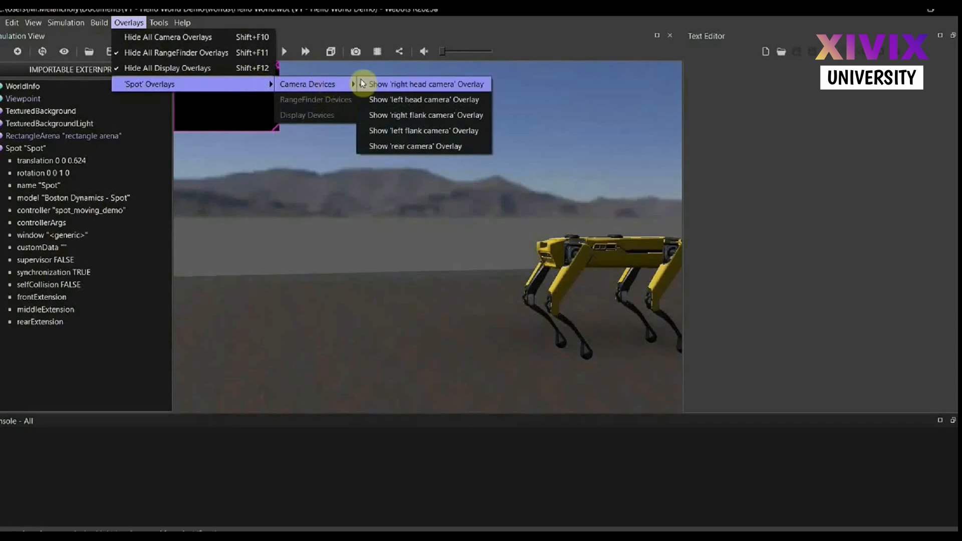
click(410, 100)
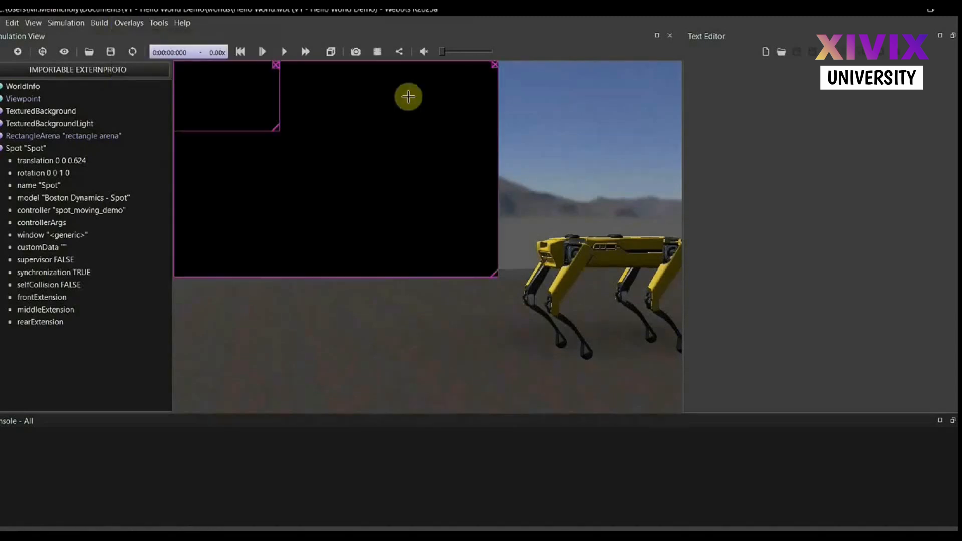
click(275, 64)
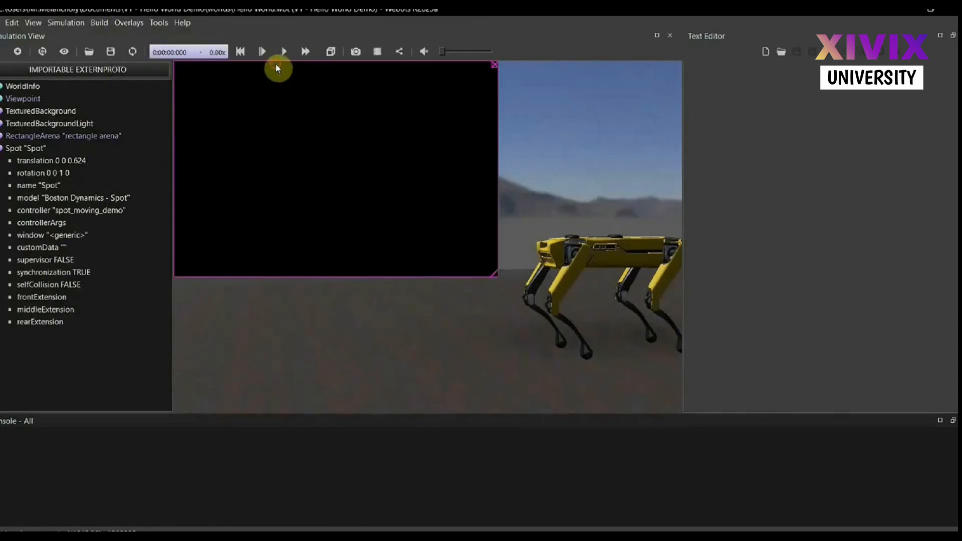
drag(494, 274, 294, 140)
Show the right head camera overlay again and place the left head camera overlay beside it
click(128, 23)
mouse_move(244, 86)
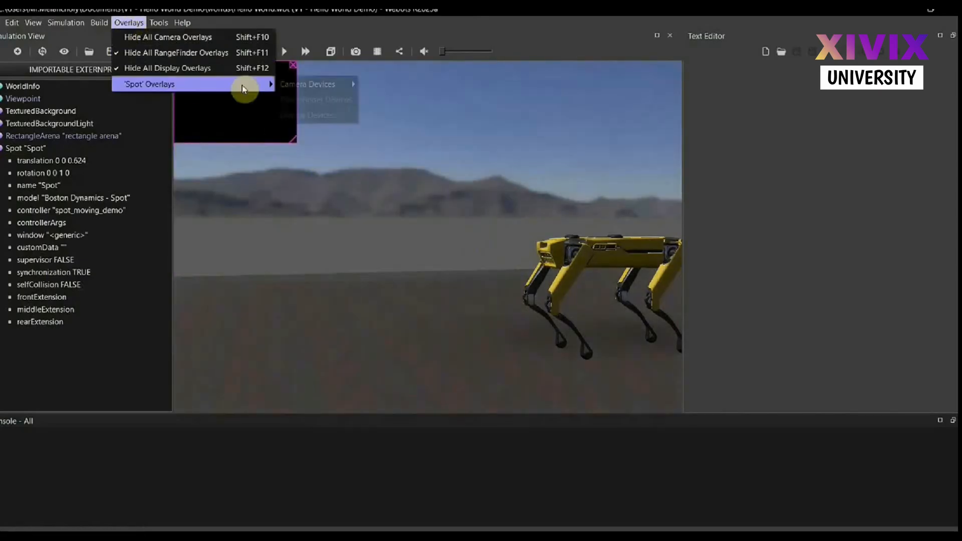
mouse_move(323, 84)
click(387, 89)
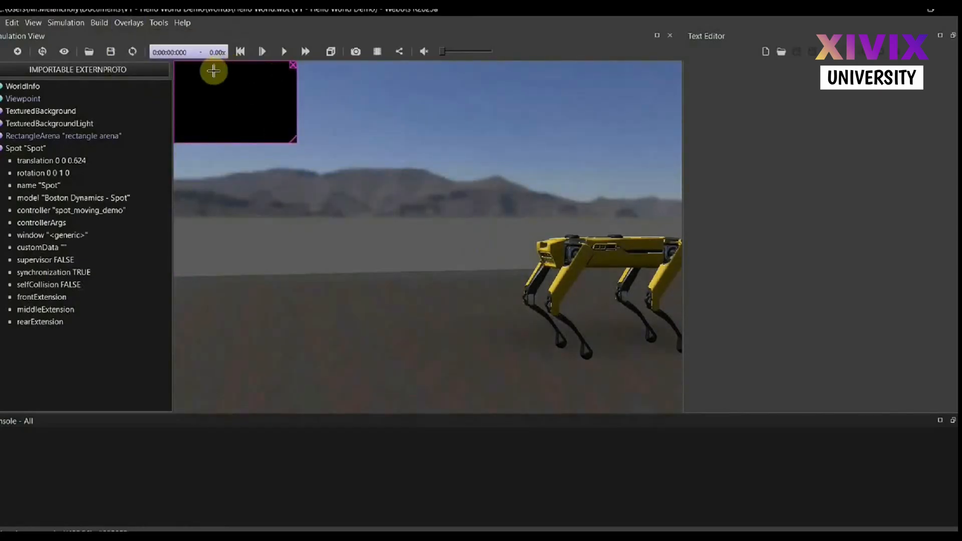
drag(210, 73, 320, 75)
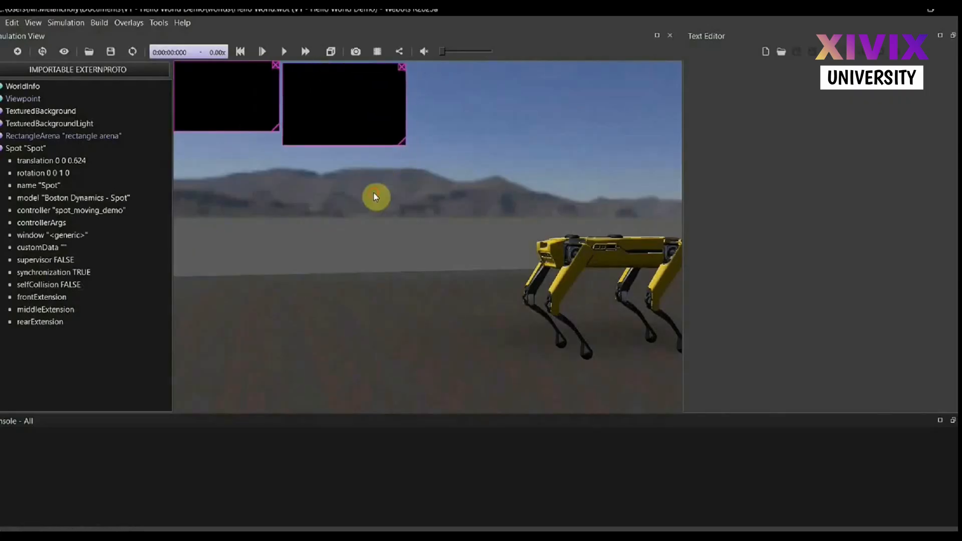
Run the simulation and arrange the two camera overlays apart from each other at matching sizes
click(284, 52)
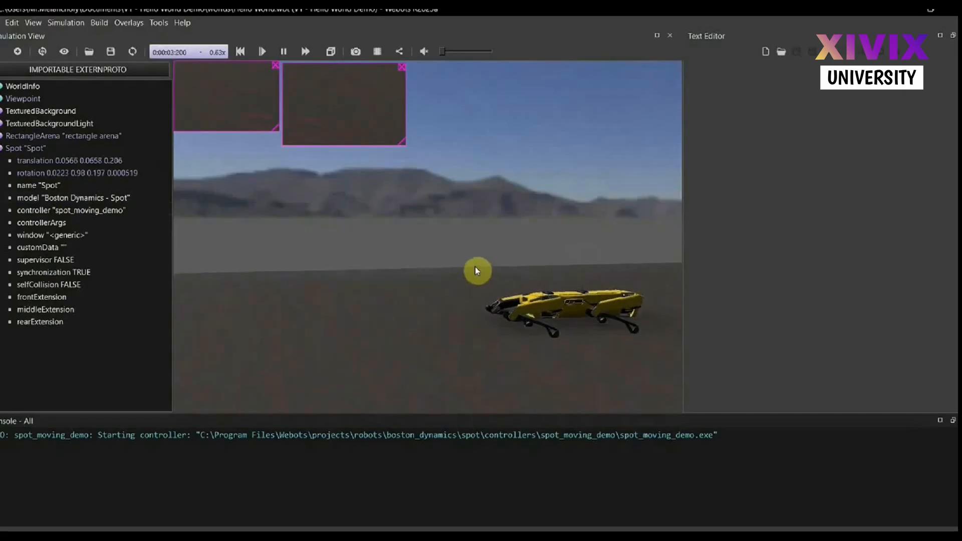
drag(349, 85, 394, 83)
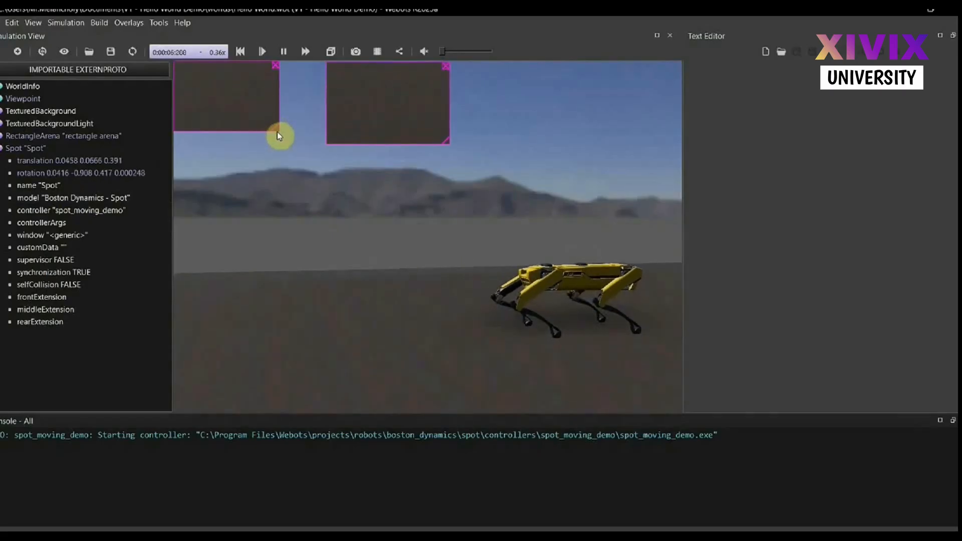
drag(276, 129, 296, 143)
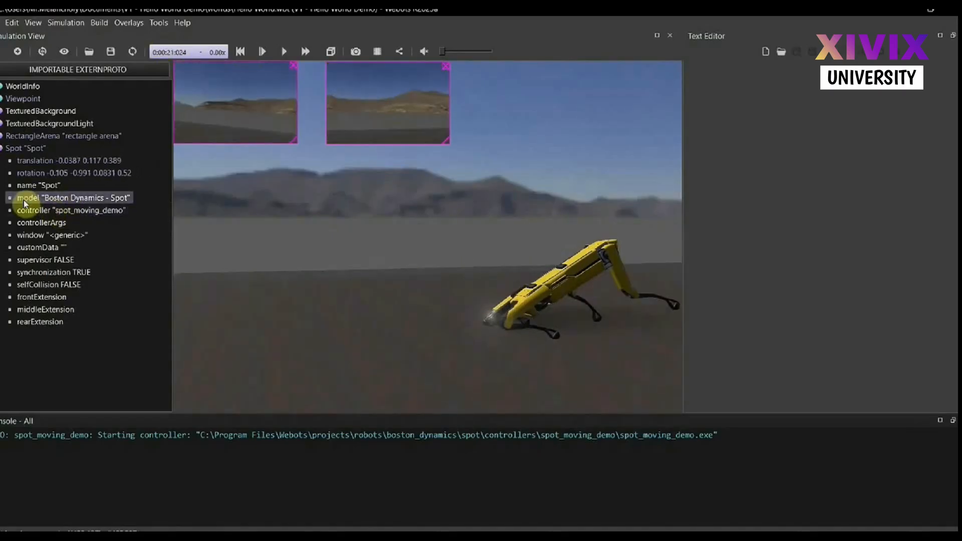
Open the source code of Spot's spot_moving_demo controller for editing and widen the text editor
click(20, 215)
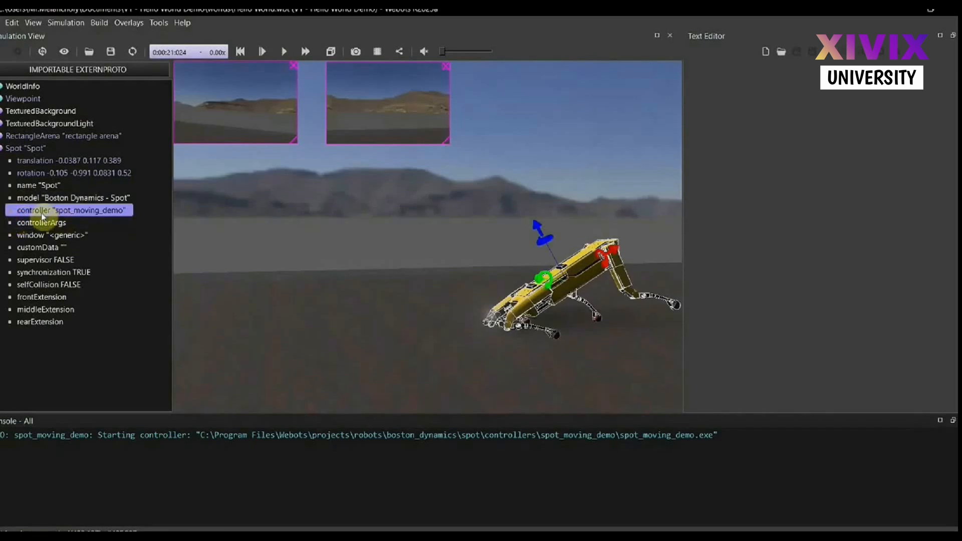
click(37, 213)
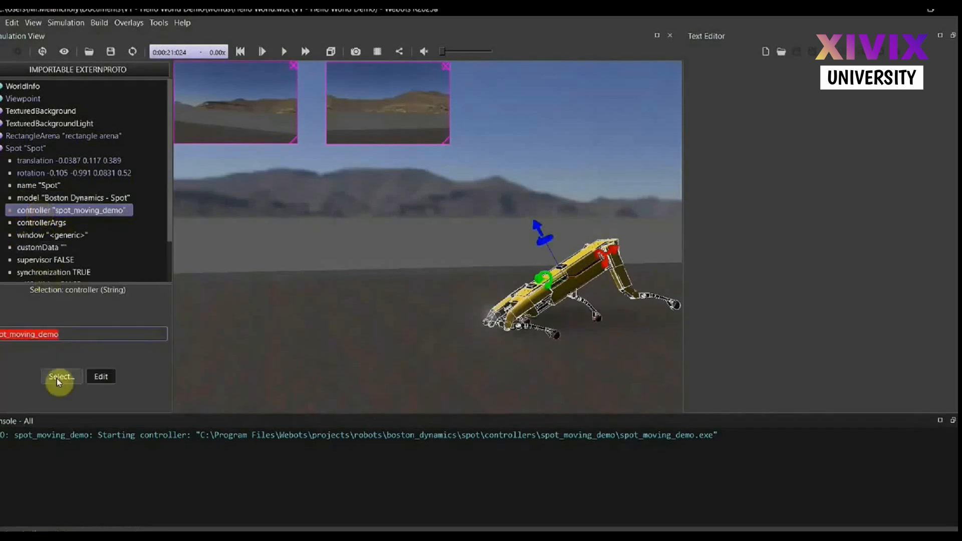
click(119, 361)
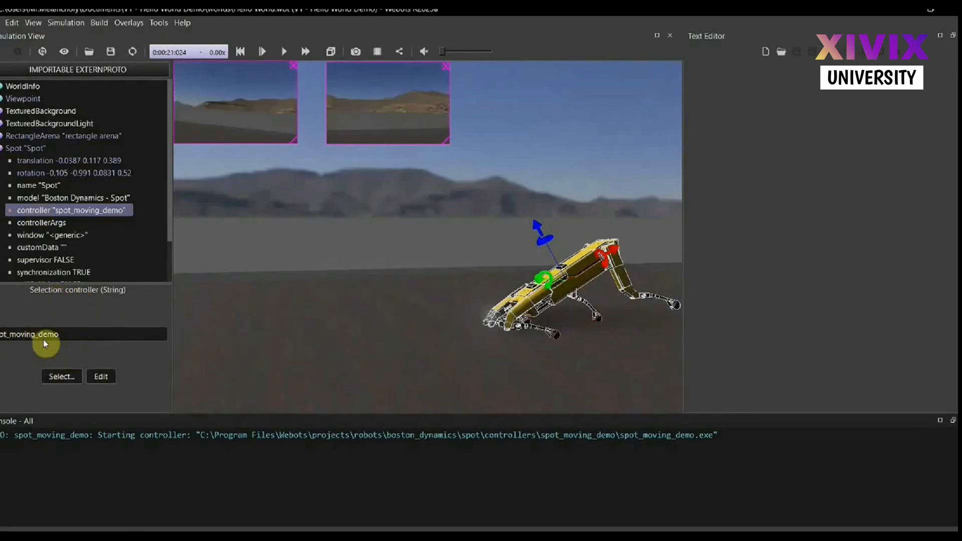
click(100, 377)
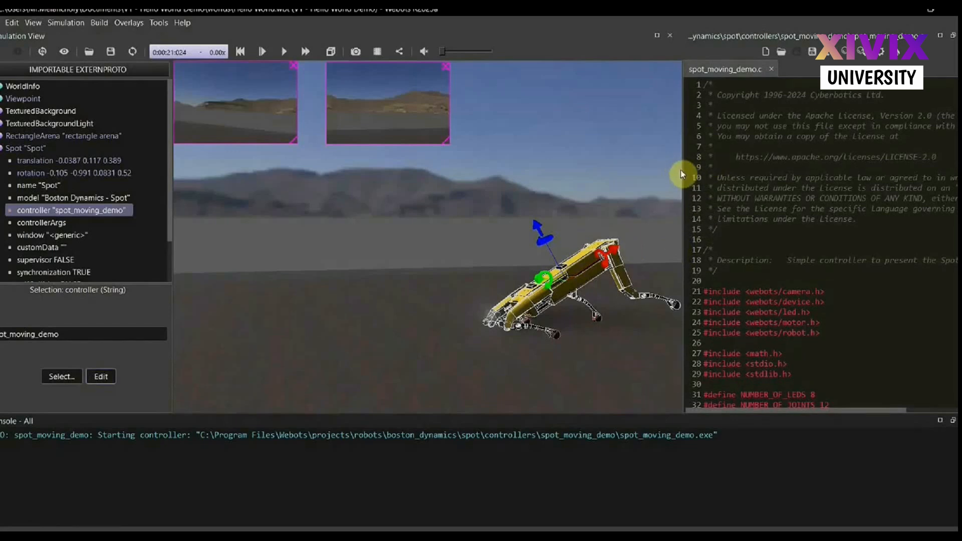
drag(682, 169, 574, 172)
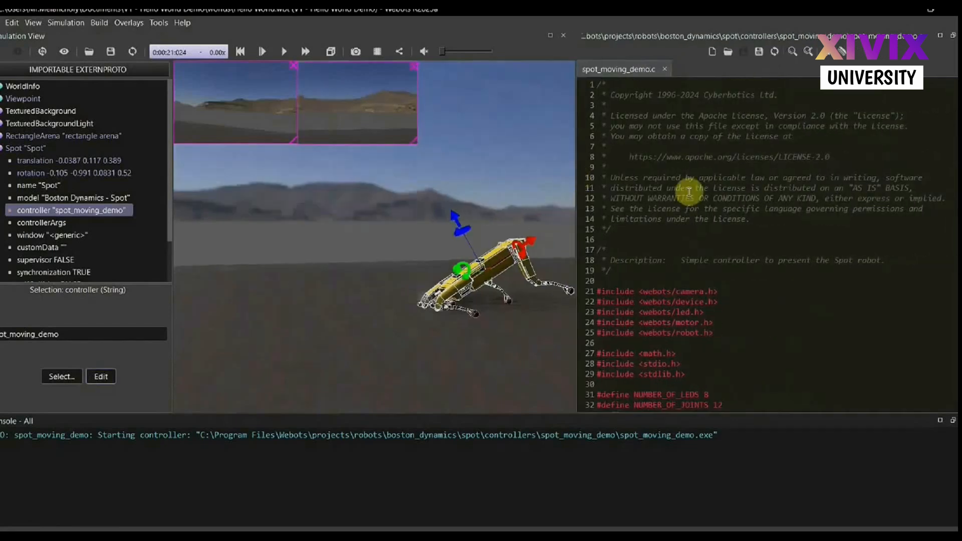
Review the spot_moving_demo.c code and highlight the while (true) loop with the lie_down, stand_up, sit_down and give_paw calls
scroll(689, 192, down, 20)
scroll(690, 192, up, 20)
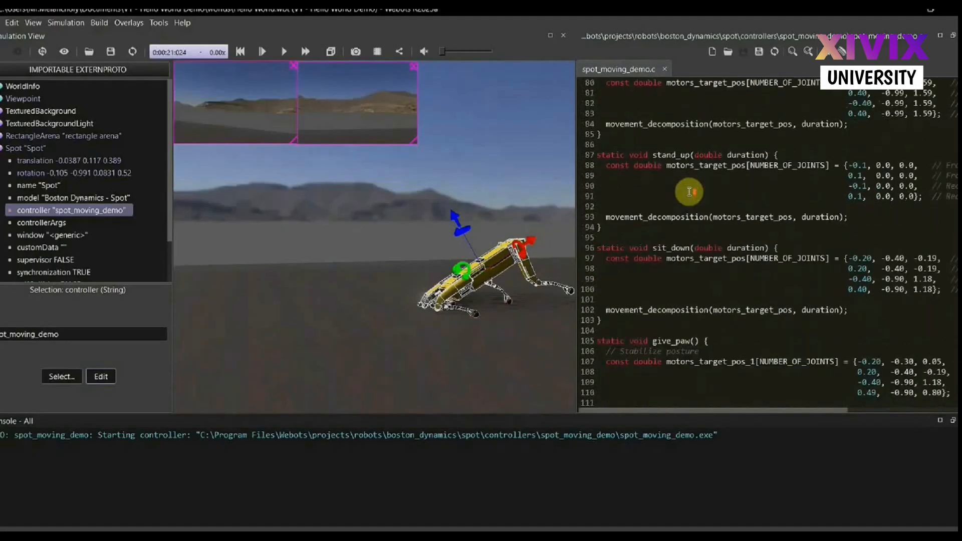
scroll(689, 192, down, 20)
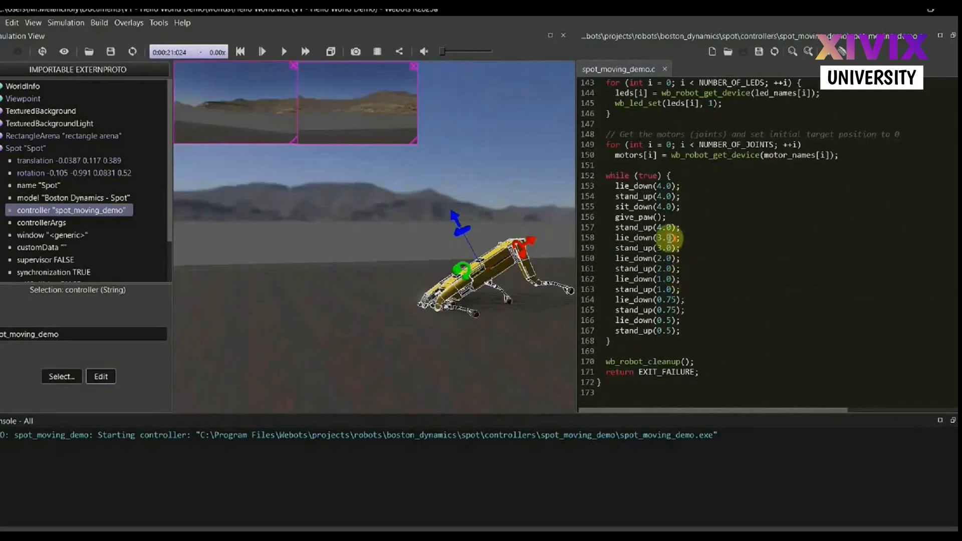
scroll(668, 237, up, 1)
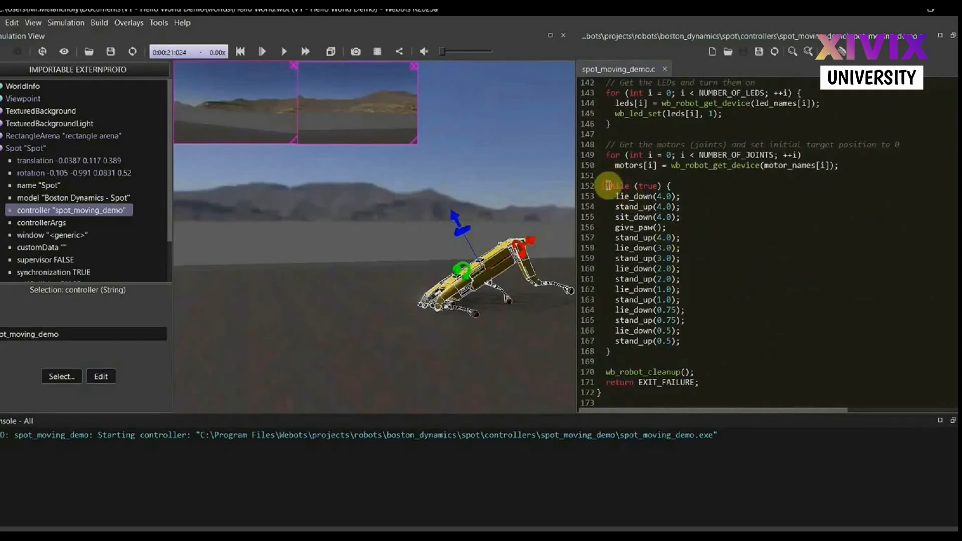
drag(607, 186, 692, 345)
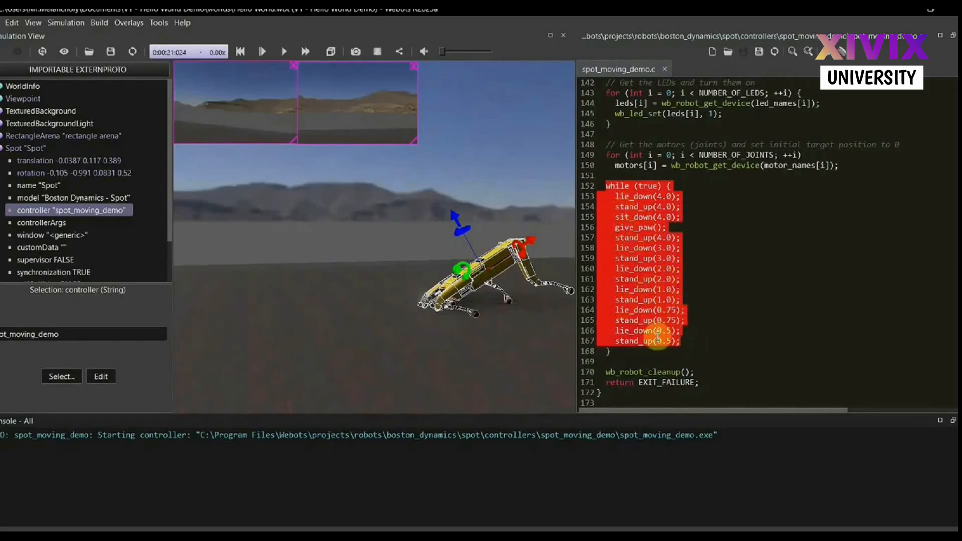
Clear the code highlight in spot_moving_demo.c and deselect the Spot robot
scroll(657, 336, down, 1)
click(702, 341)
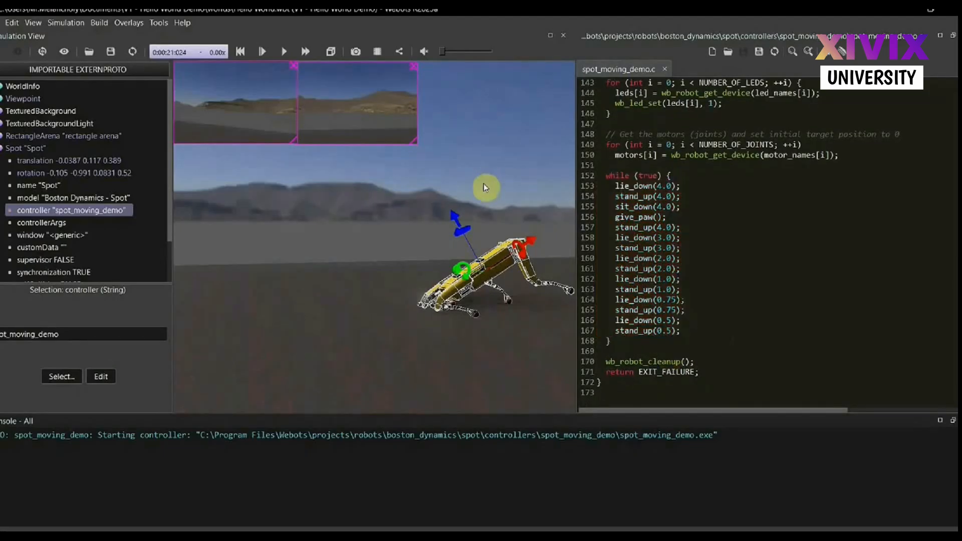
click(483, 185)
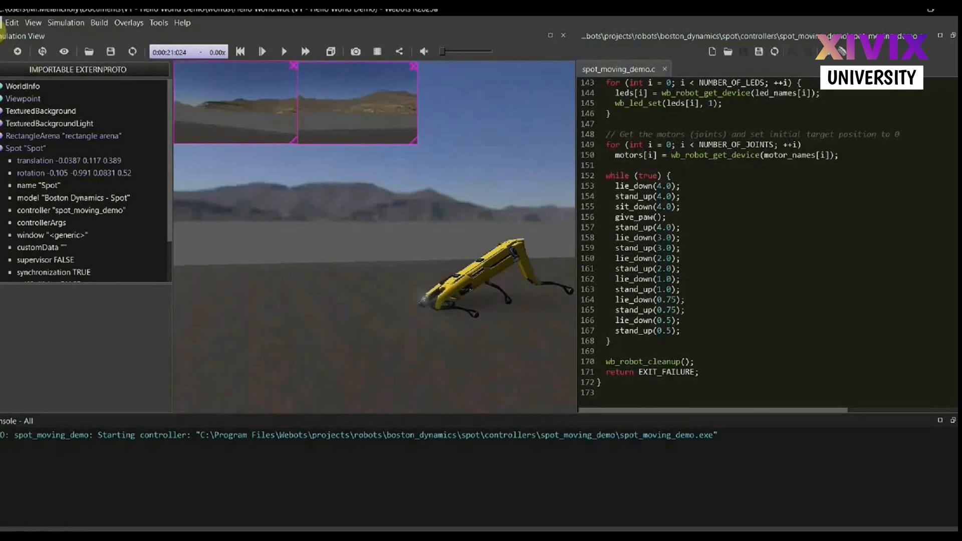
Create a new Python robot controller named my_spot_controller_1 and open its file in the text editor
click(2, 22)
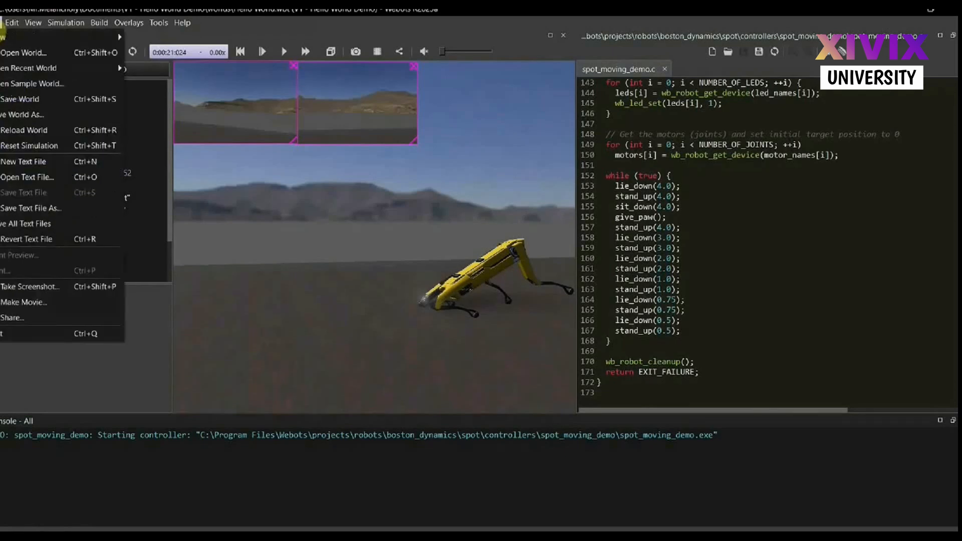
mouse_move(50, 37)
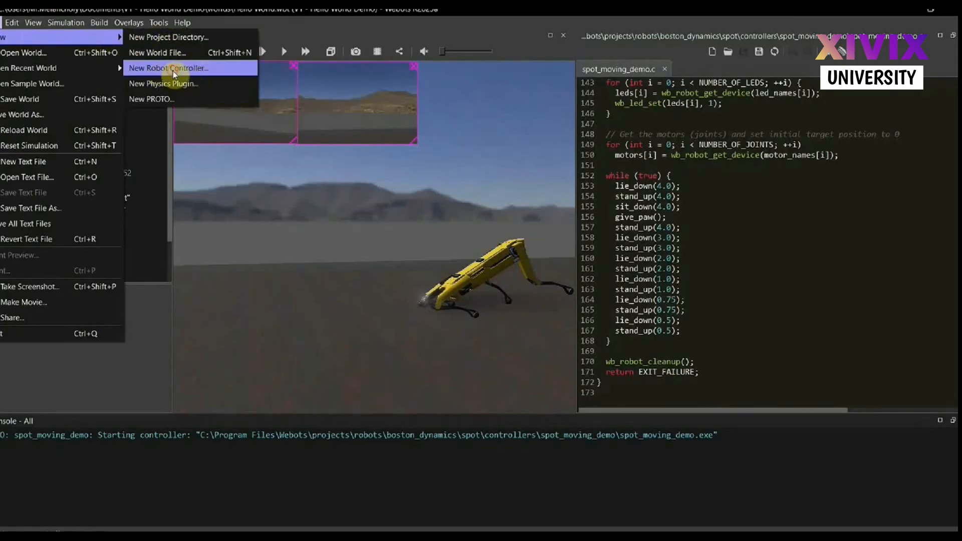
click(173, 71)
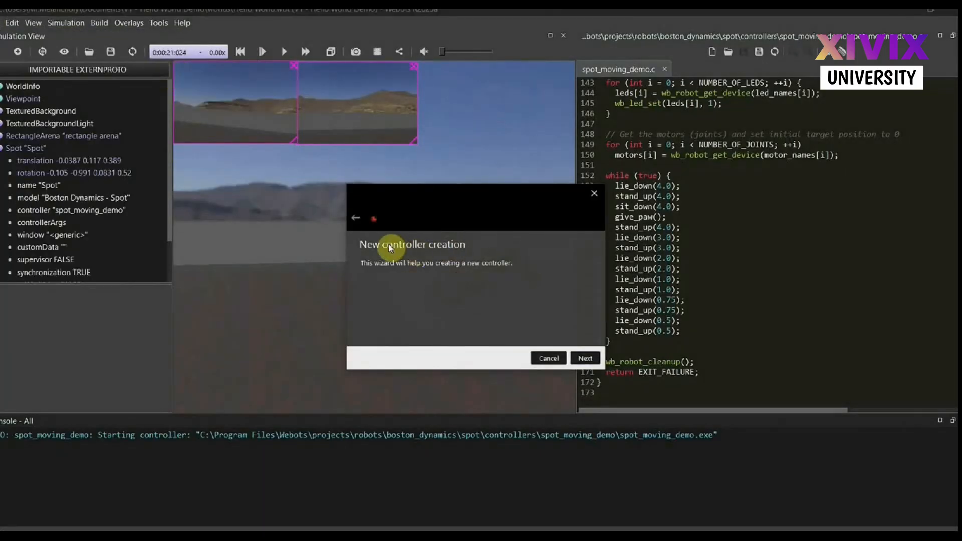
click(585, 360)
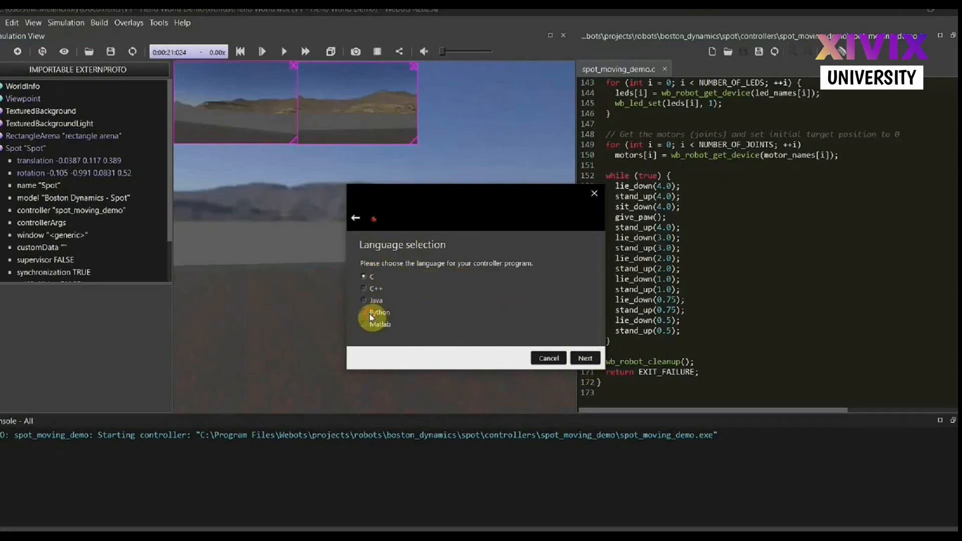
click(582, 356)
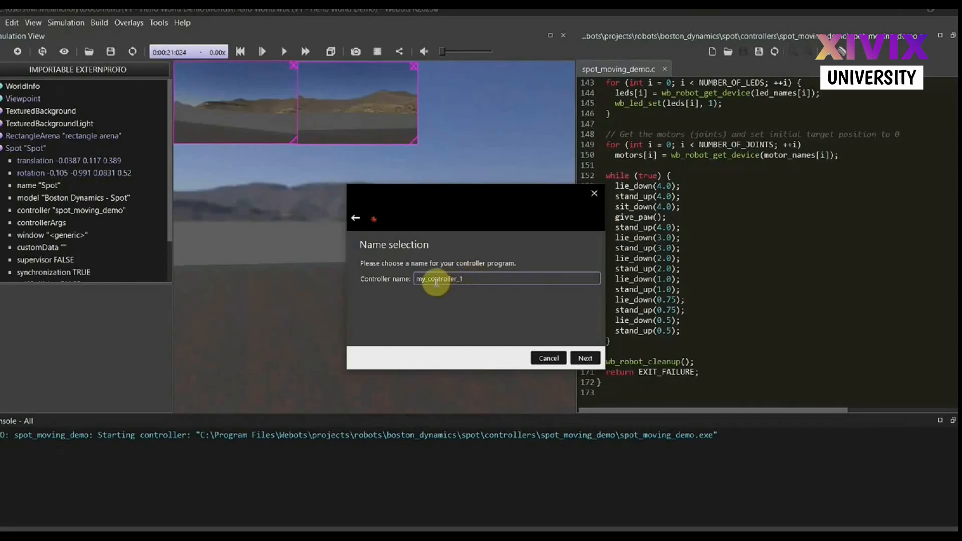
text(spot_)
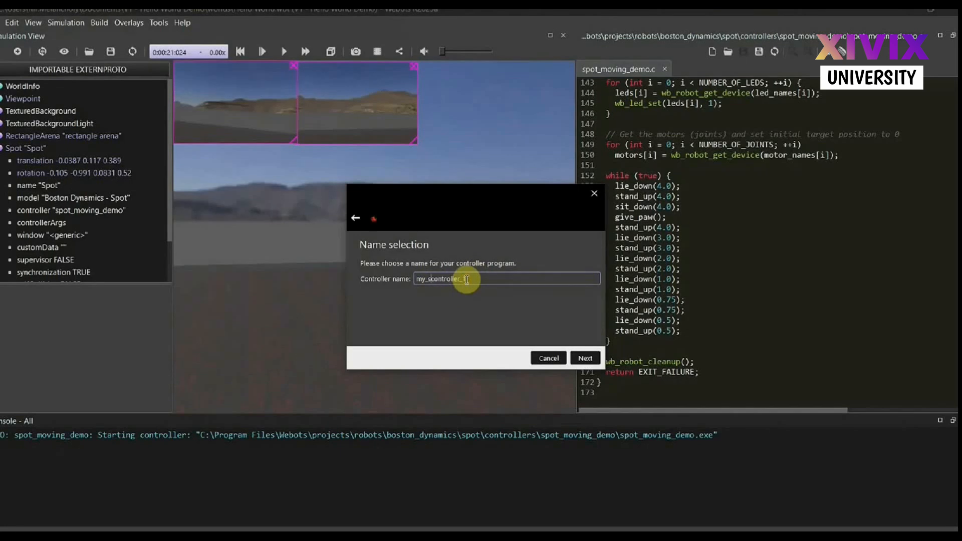
click(584, 358)
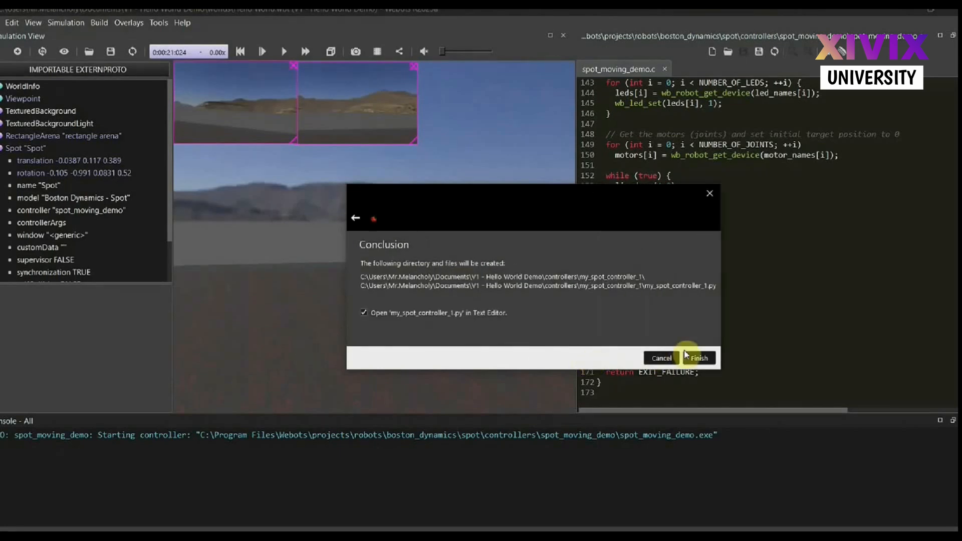
click(699, 357)
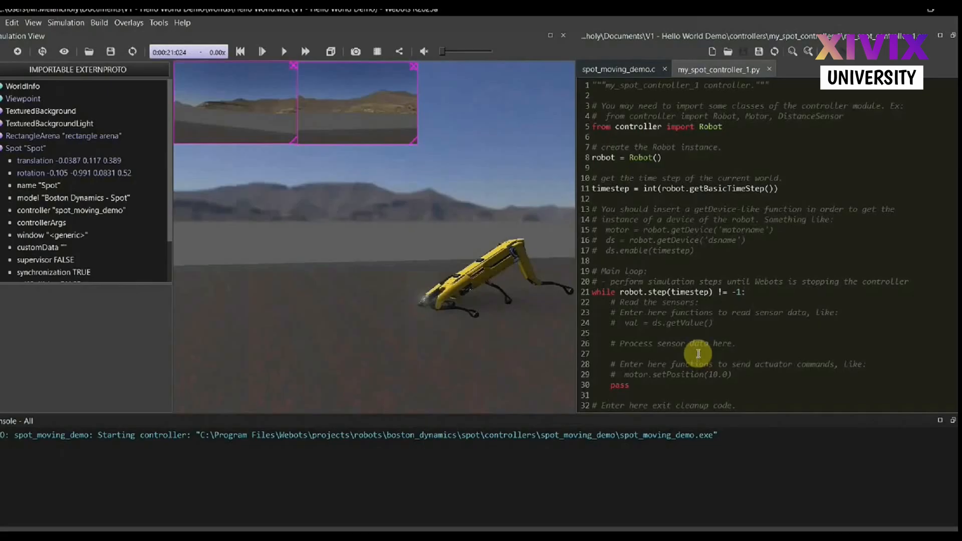
Examine the template code in my_spot_controller_1.py, from the Robot import line to the main loop
scroll(744, 166, up, 1)
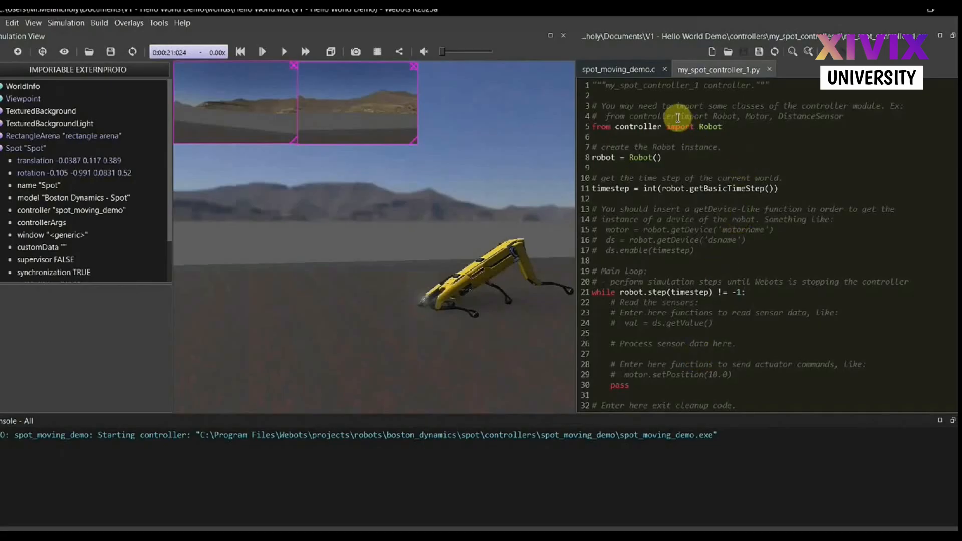
drag(724, 126, 596, 126)
click(633, 146)
scroll(651, 173, down, 1)
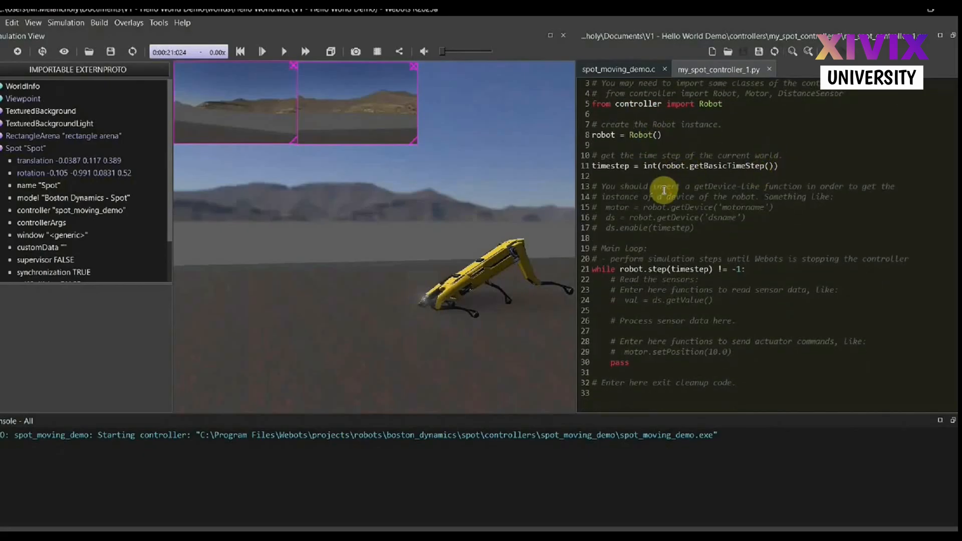
scroll(671, 303, up, 1)
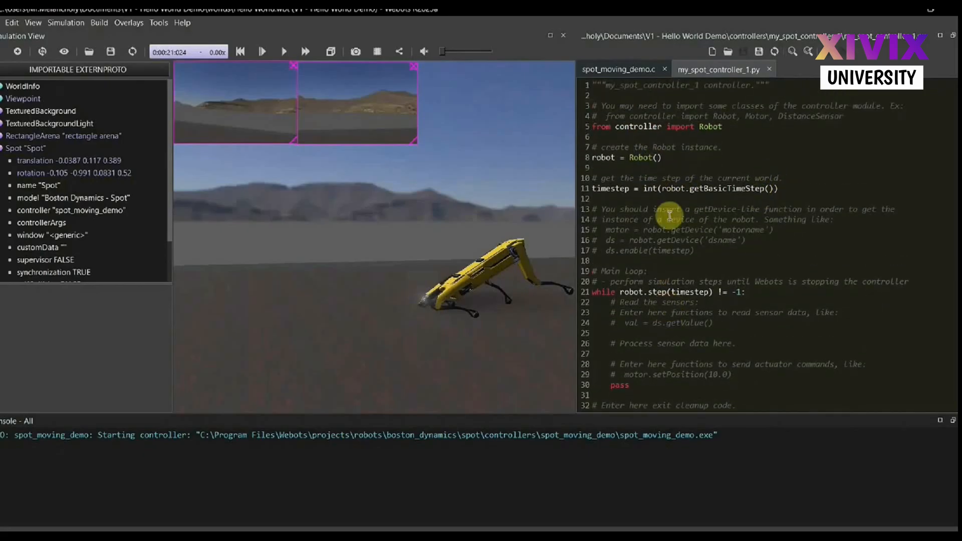
scroll(708, 258, down, 1)
Delete all the template code from my_spot_controller_1.py
click(663, 332)
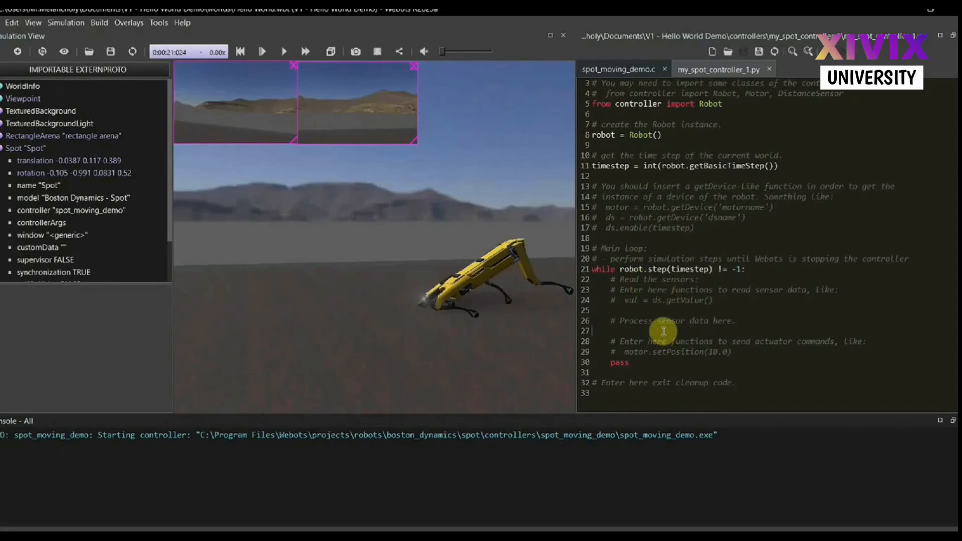
key(ctrl+a)
key(BackSpace)
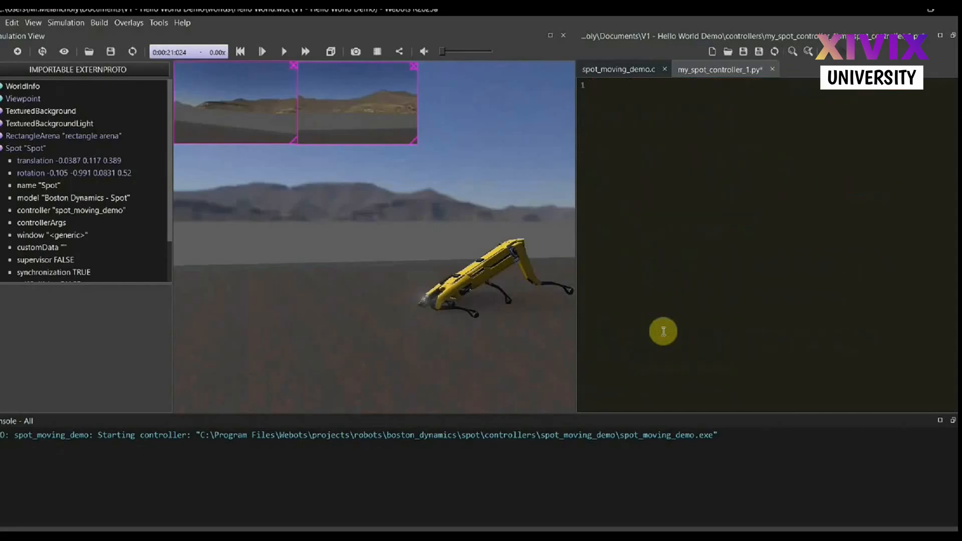
key(ctrl+s)
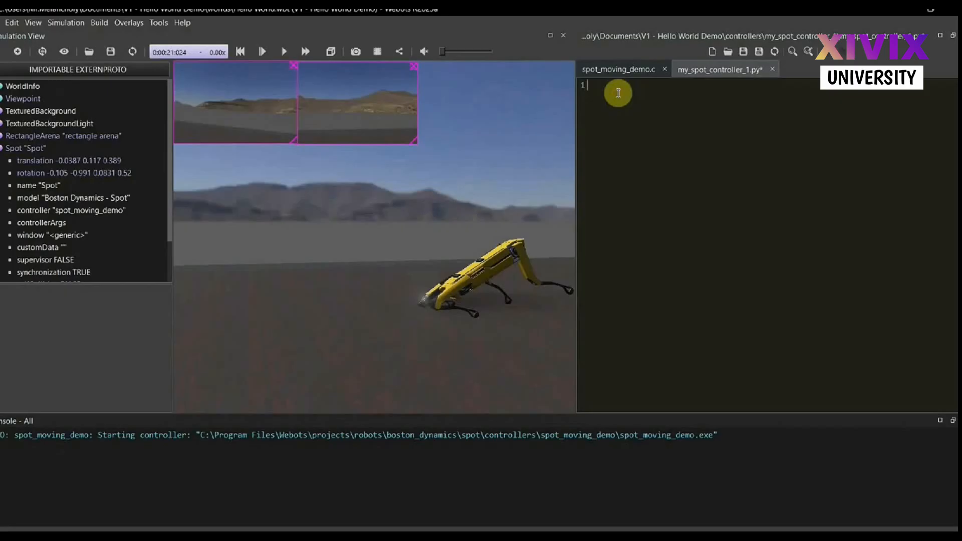
Write the import line "from controller import robot" at the start of the empty controller file
text(from controller import )
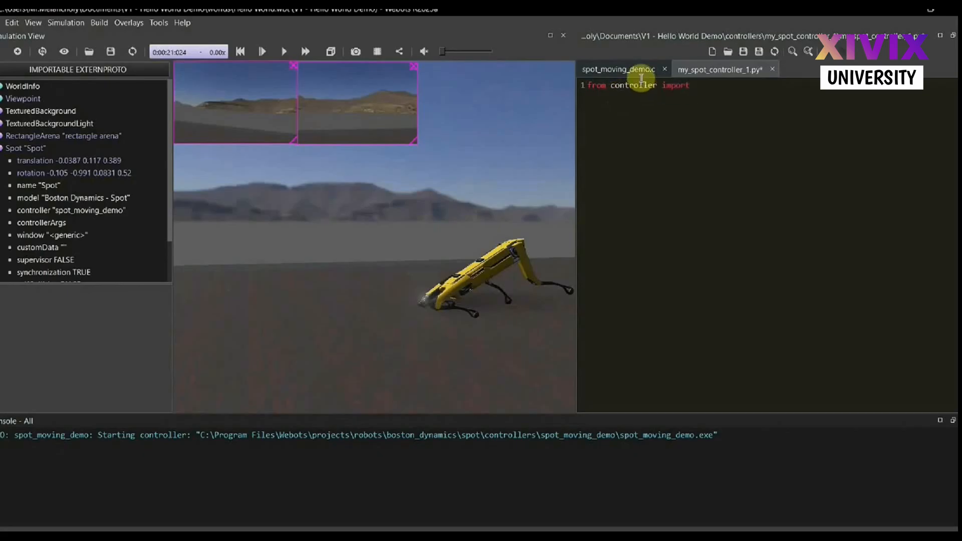
text(robot  )
text(r)
text(o)
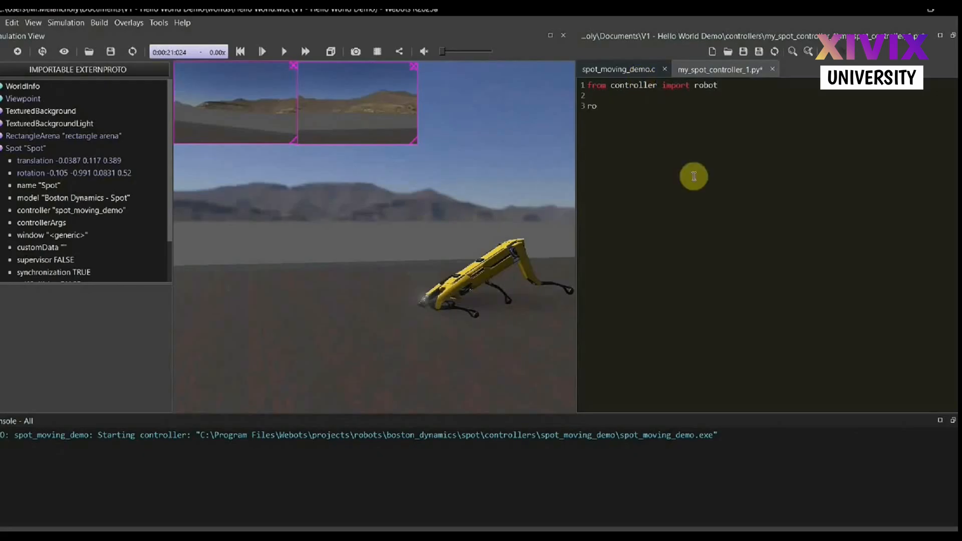
text(bot = Robo)
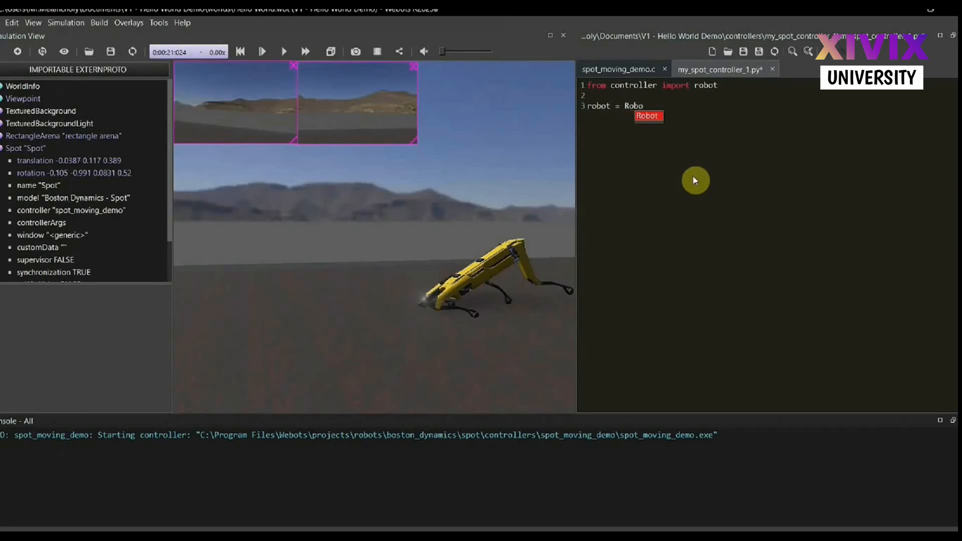
text(t)
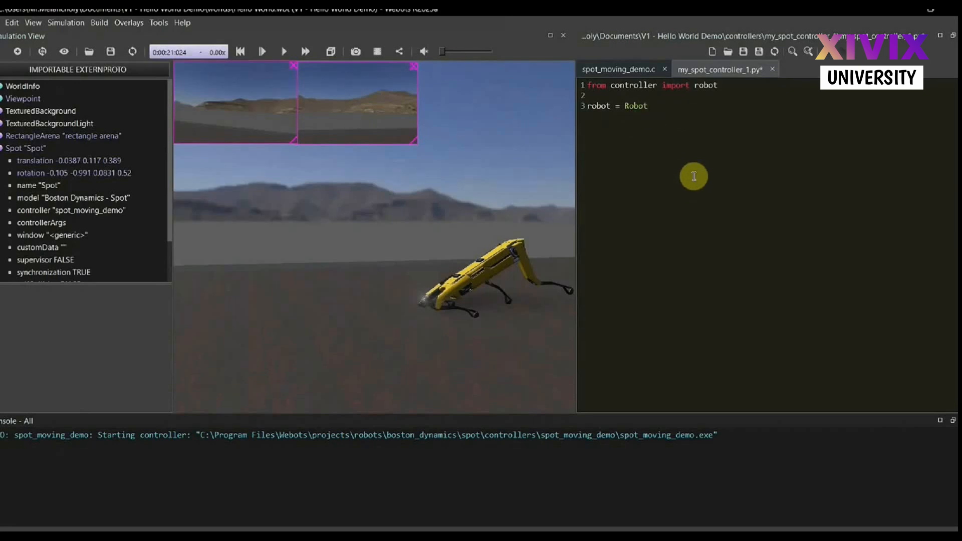
text(())
Add the line "robot = Robot()" after a blank line to create the robot instance
key(Return)
Add the line "name = robot.getName()" below the robot instance
text(R)
key(BackSpace)
text(name = robot.get)
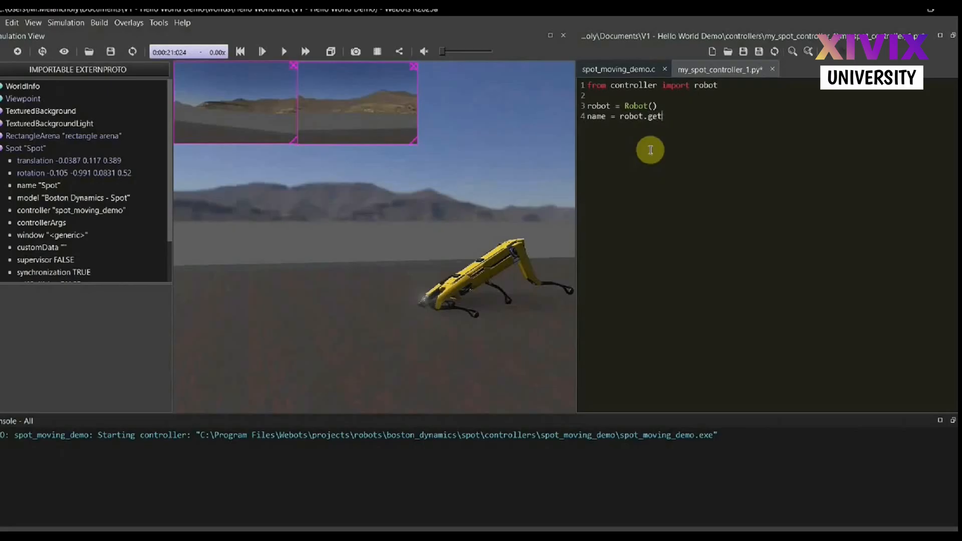
text(Name())
key(Return)
key(Return)
Add the statement print("Hello World!") after a blank line and save my_spot_controller_1.py
text(pr)
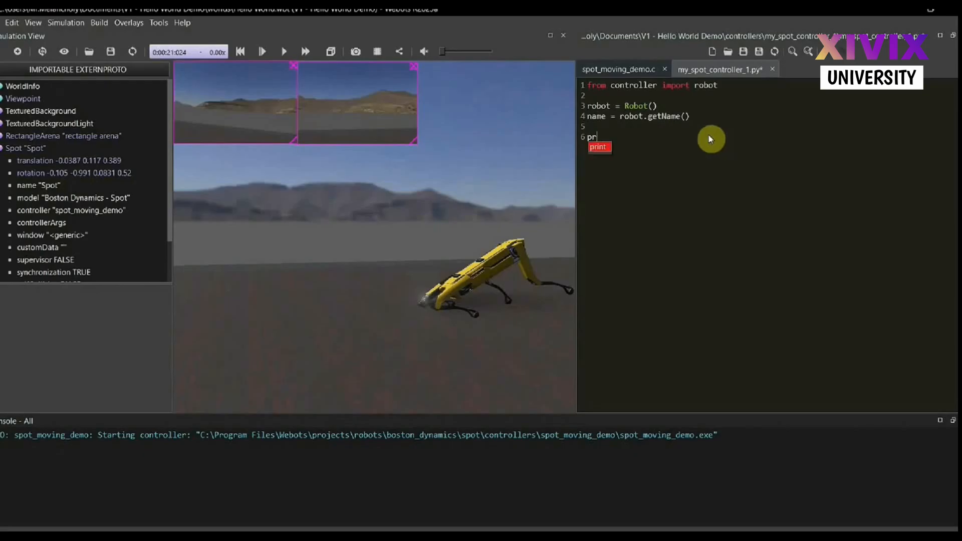
text(int())
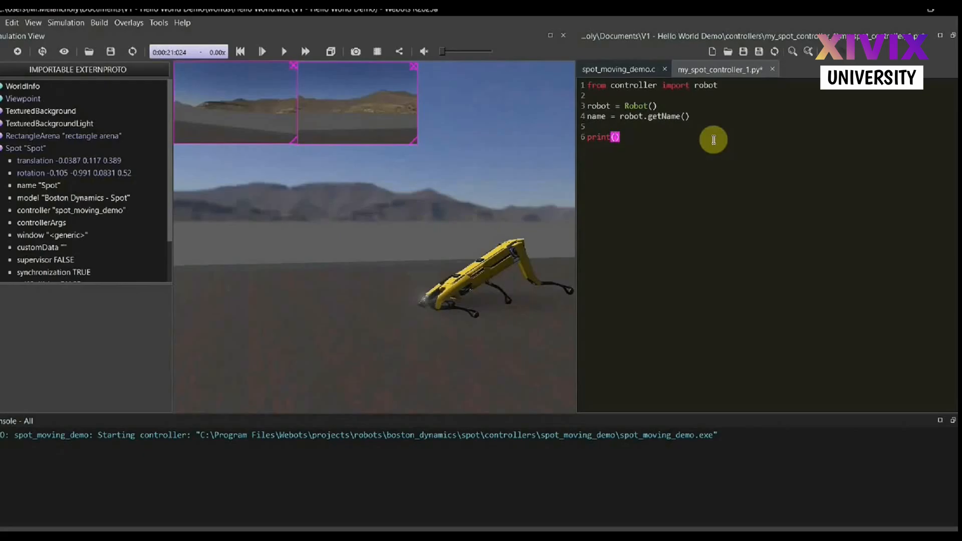
text("")
key(Left)
text(Hello World!)
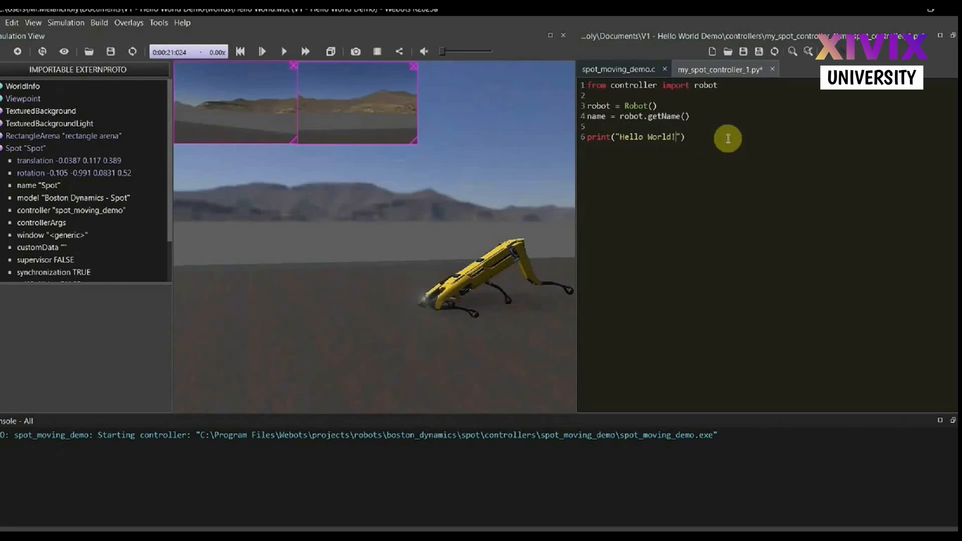
key(End)
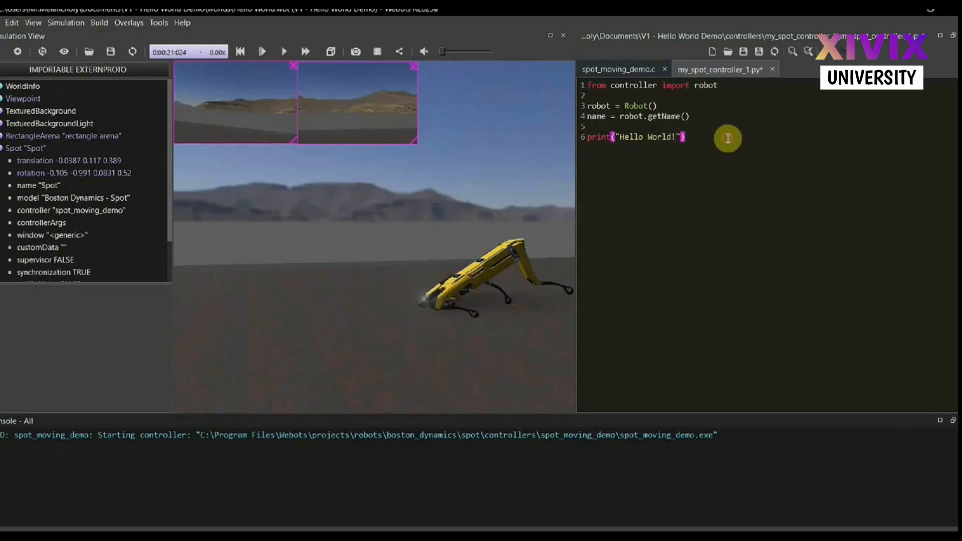
click(745, 52)
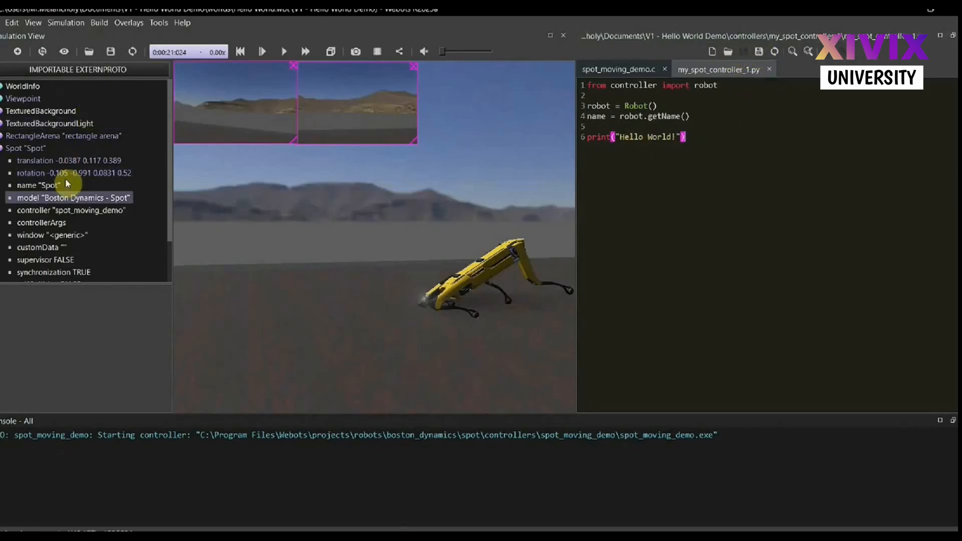
Assign my_spot_controller_1 as the controller of the Spot robot in place of spot_moving_demo
click(56, 215)
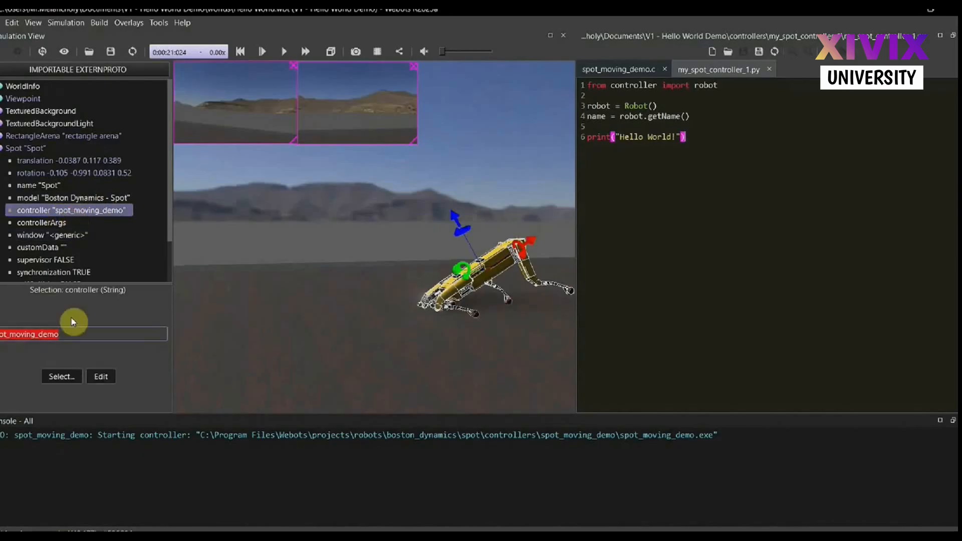
click(99, 376)
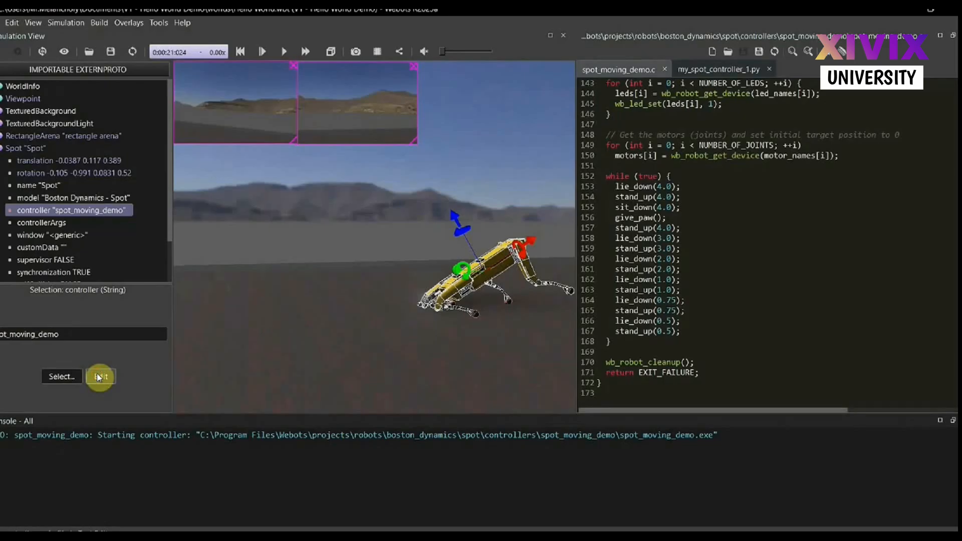
click(716, 69)
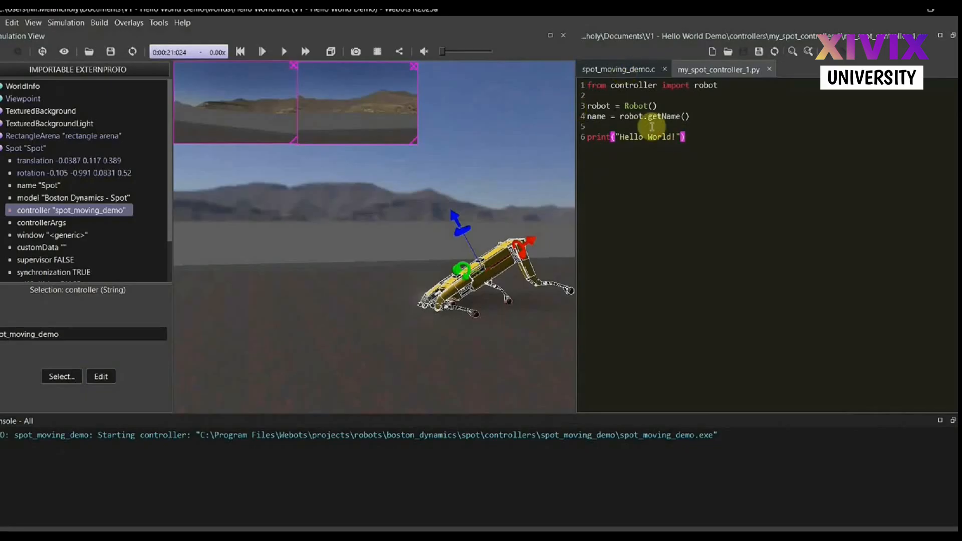
click(58, 377)
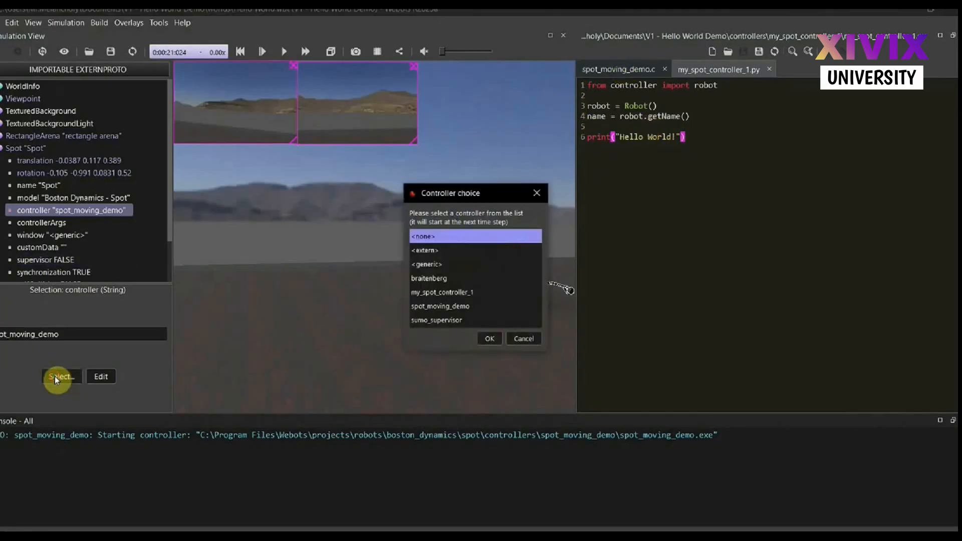
click(458, 292)
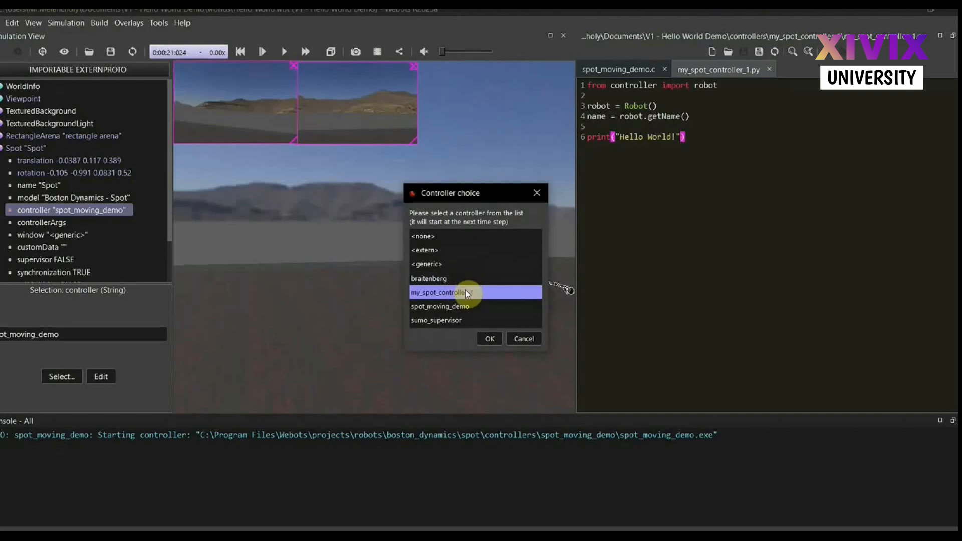
click(496, 335)
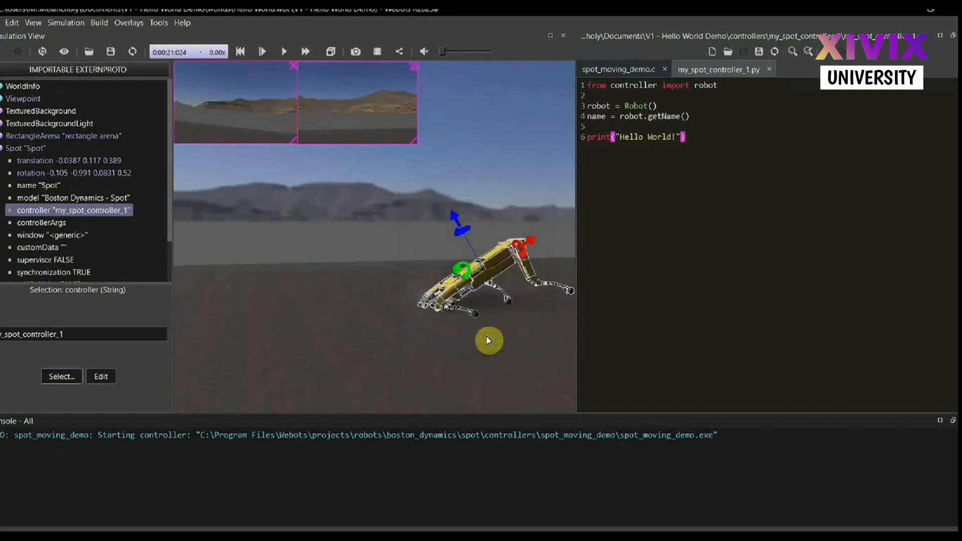
Save the world with its modified simulation state
click(118, 53)
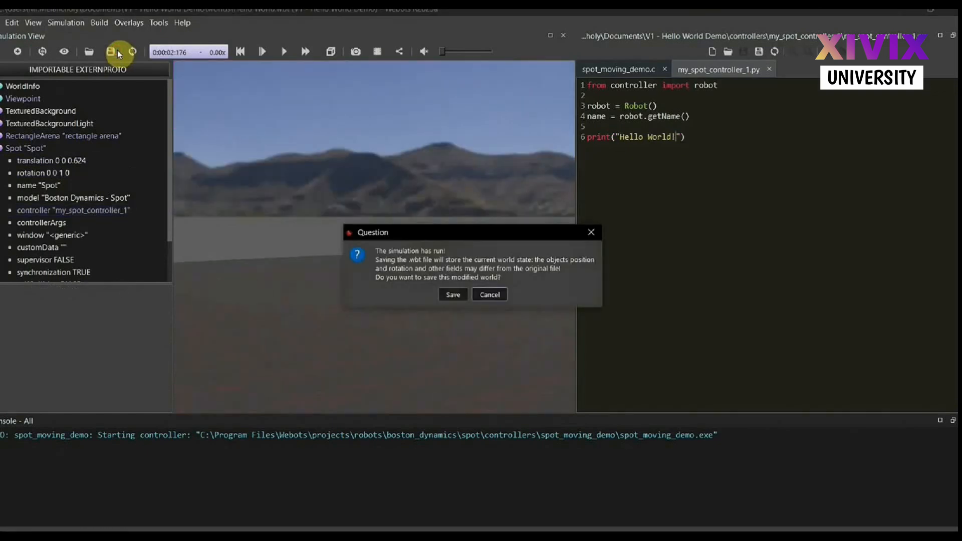
key(Return)
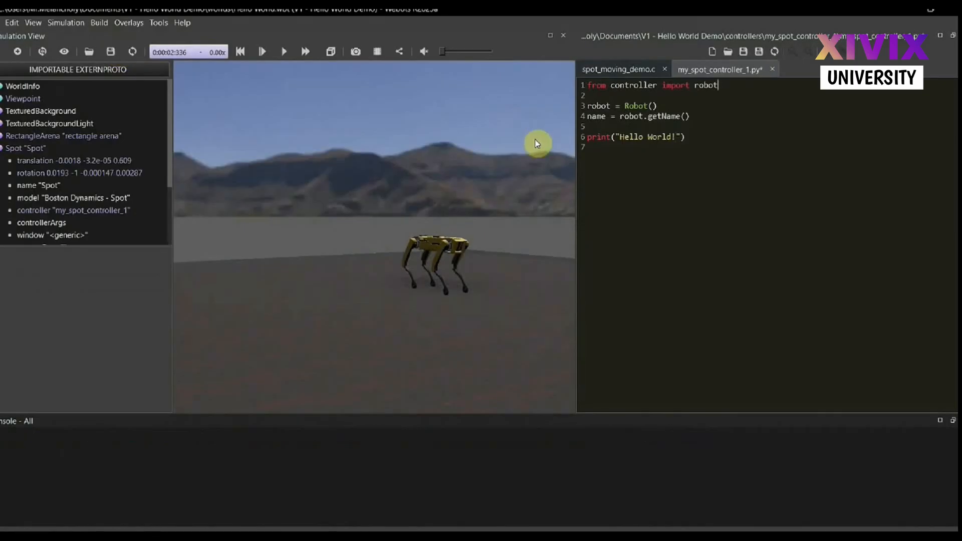
Correct the imported class on line 1 of my_spot_controller_1.py to "Robot" and save the file
double_click(709, 86)
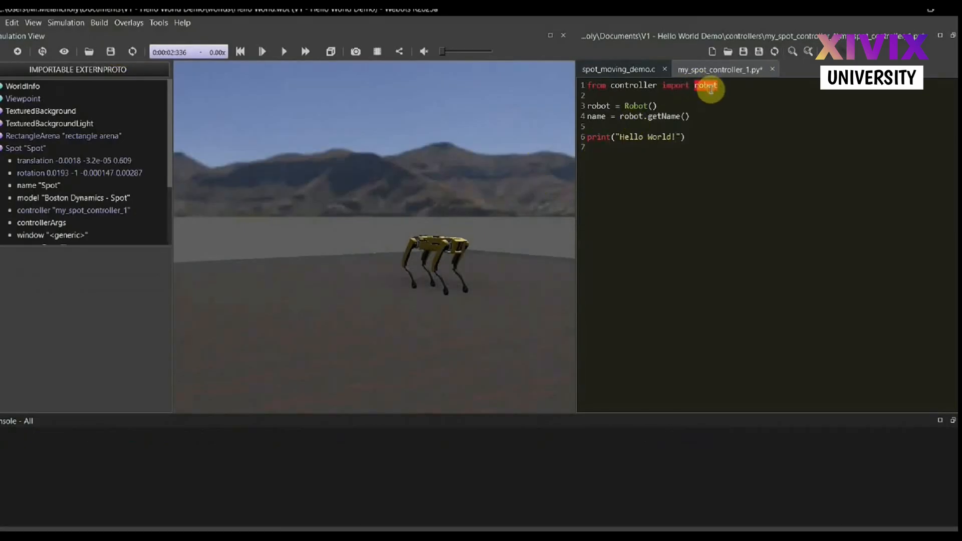
text(Robot)
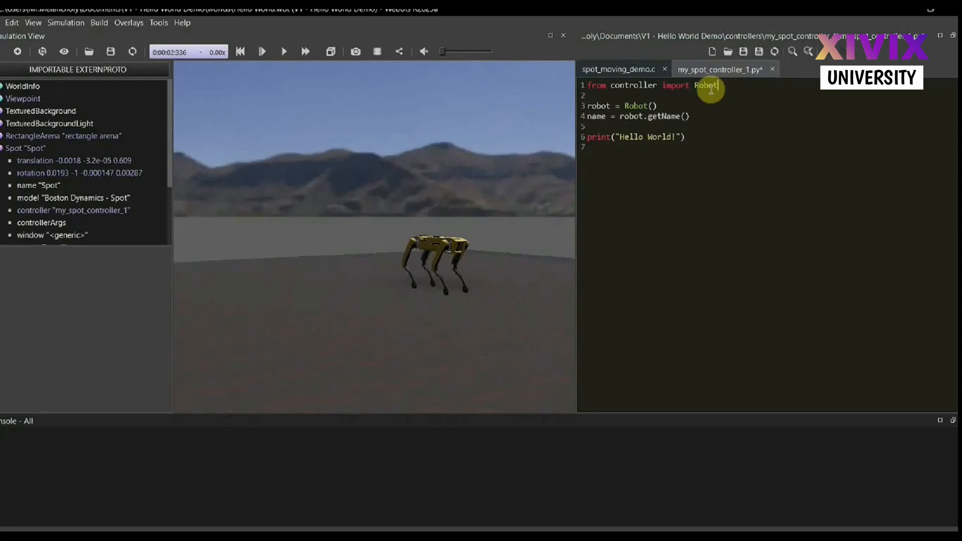
key(ctrl+s)
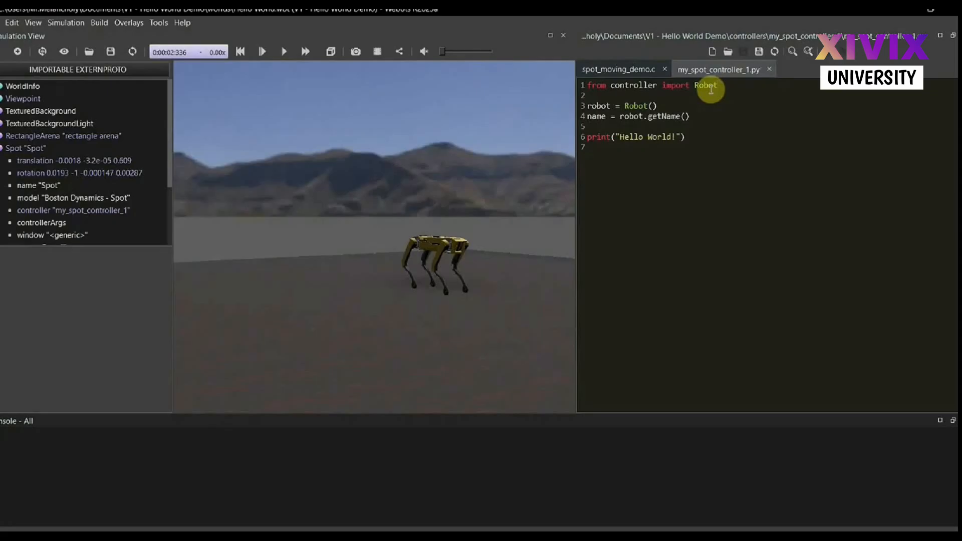
click(669, 153)
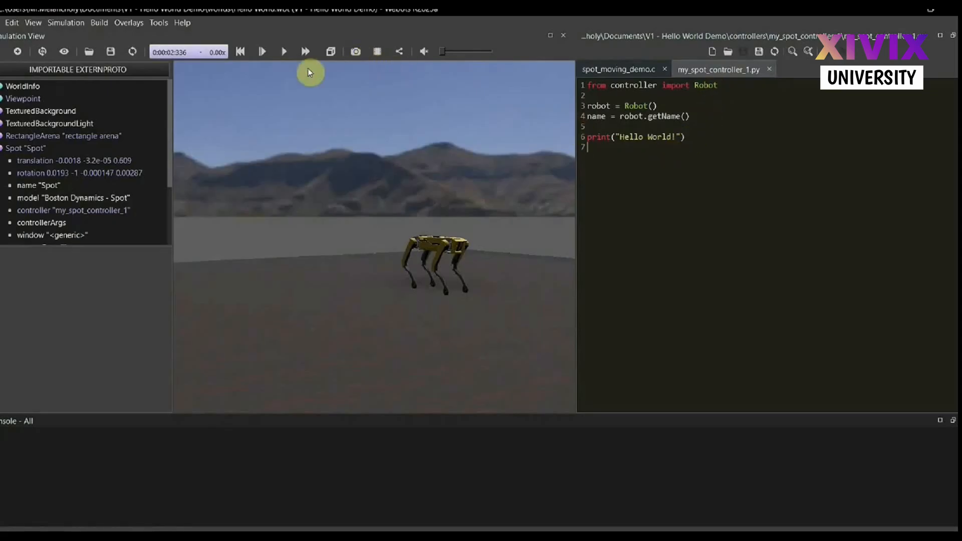
Run the simulation from the start with the corrected controller and select the Spot robot's controller field
click(291, 53)
click(237, 53)
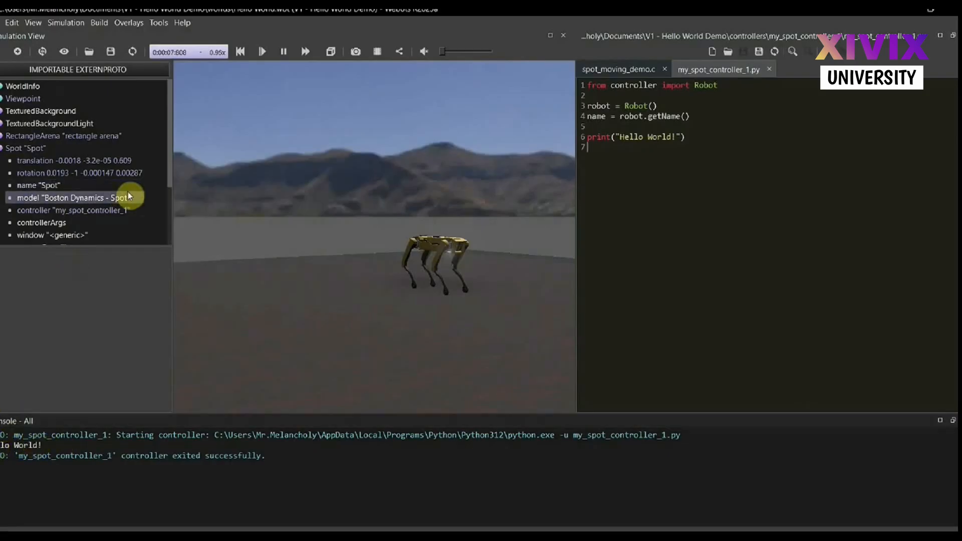
click(114, 210)
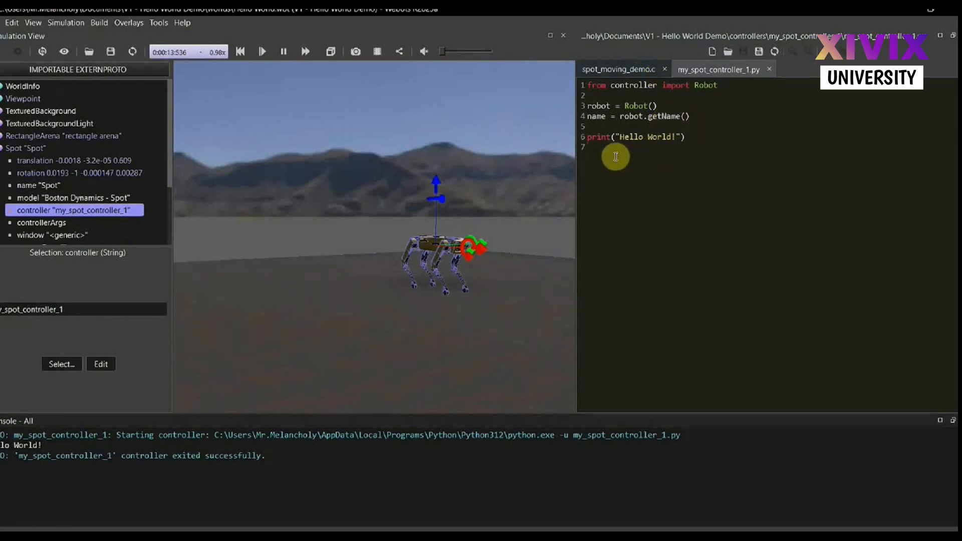
Add print(f"I am: {name}") on line 7 of my_spot_controller_1.py, save the file and reset the simulation
click(600, 149)
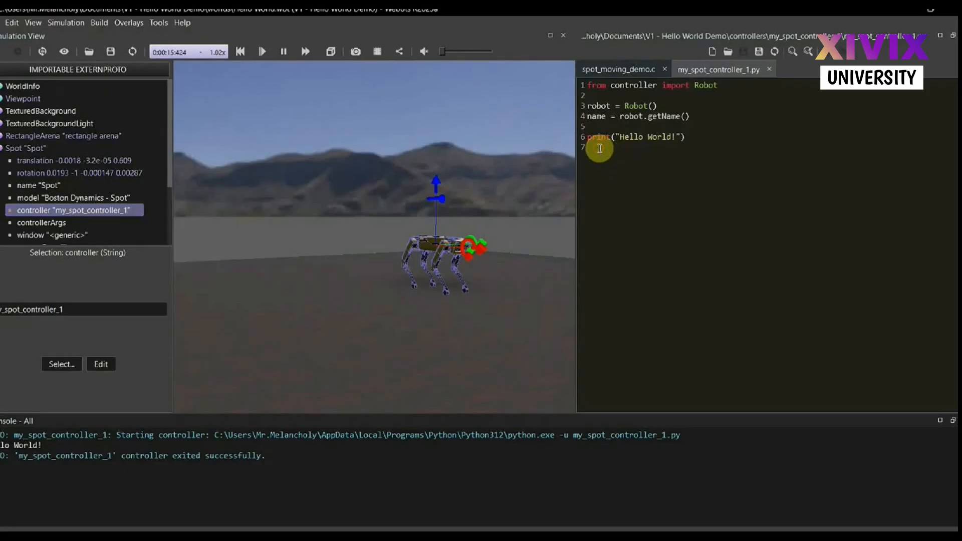
text(print)
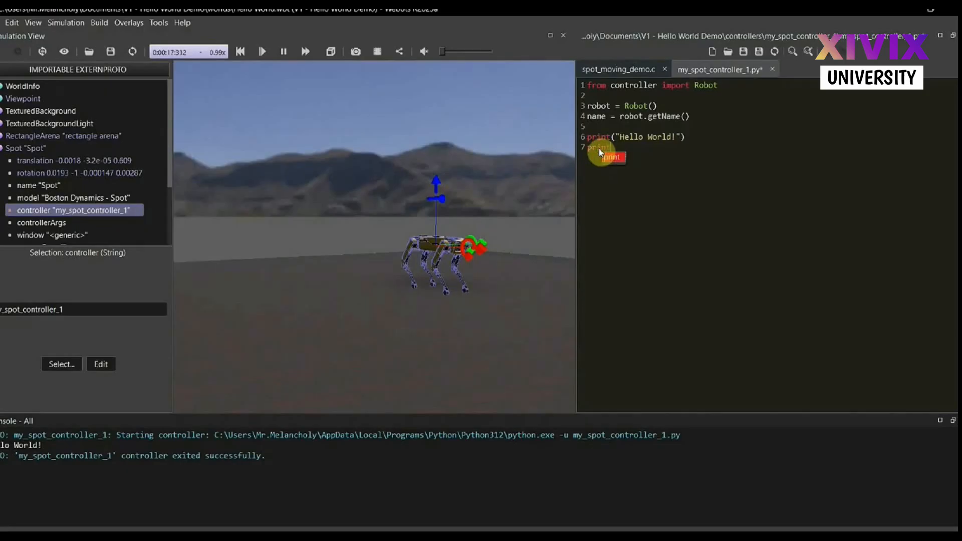
text())
text(f)
text(")
key(Left)
text(I am)
key(BackSpace)
text(: {name})
key(ctrl+s)
key(ctrl+shift+t)
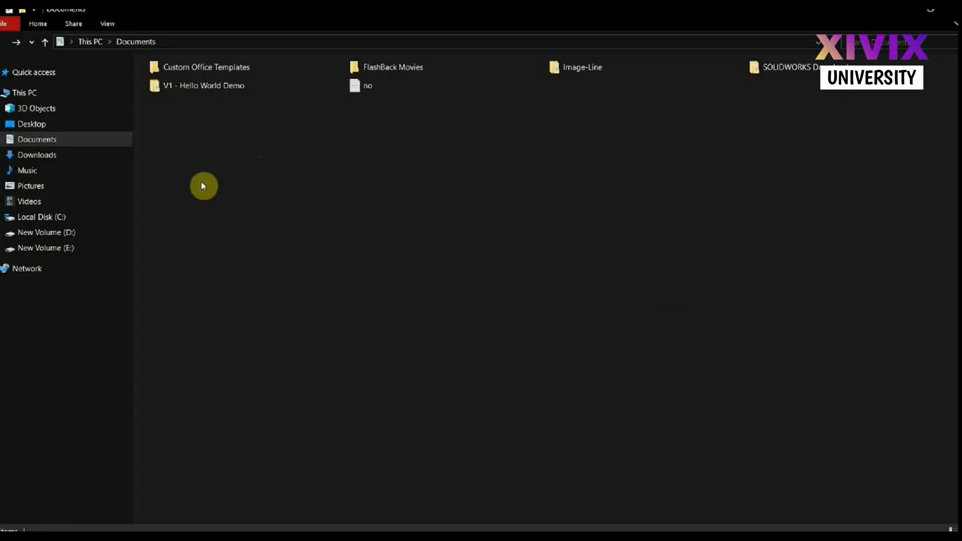
Switch to File Explorer, open the "V1 - Hello World Demo" folder in Documents and refresh its contents
click(165, 94)
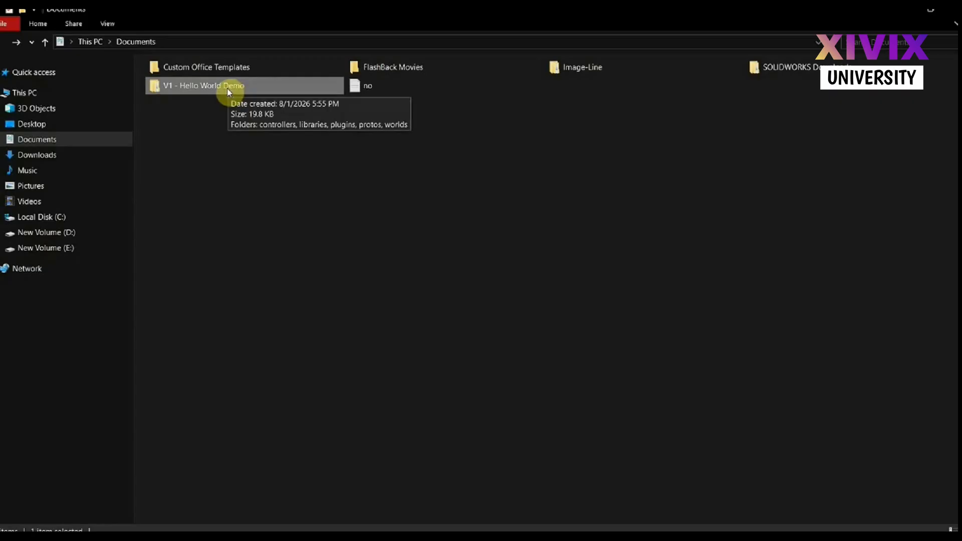
double_click(203, 83)
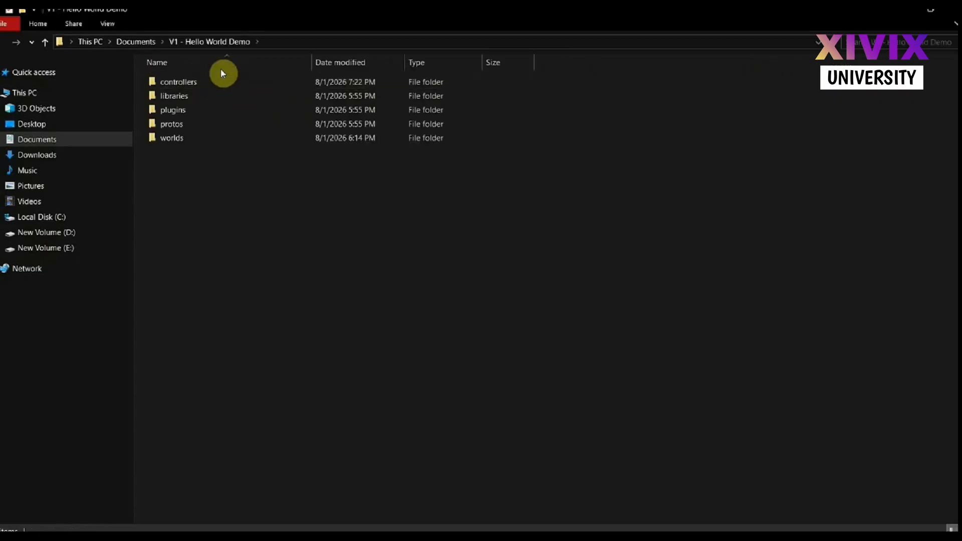
right_click(233, 226)
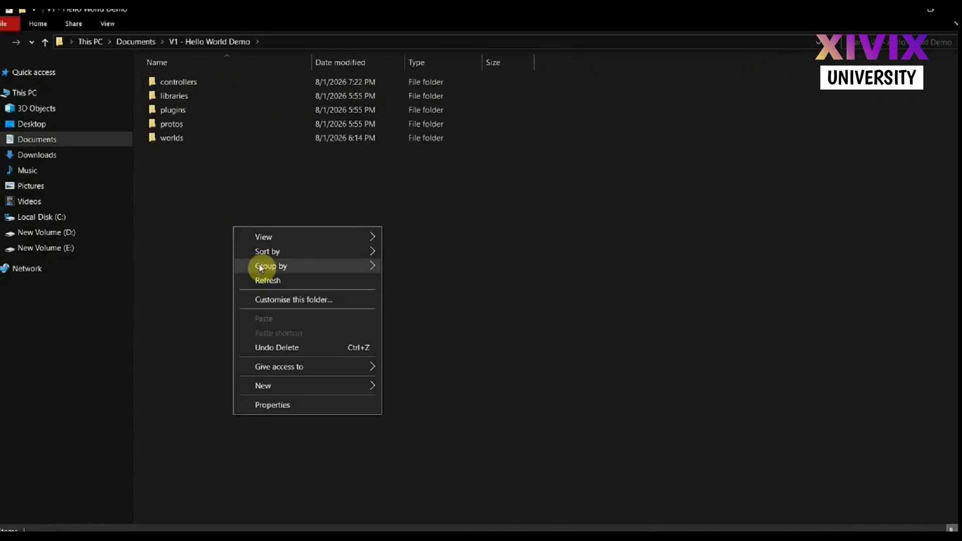
click(268, 280)
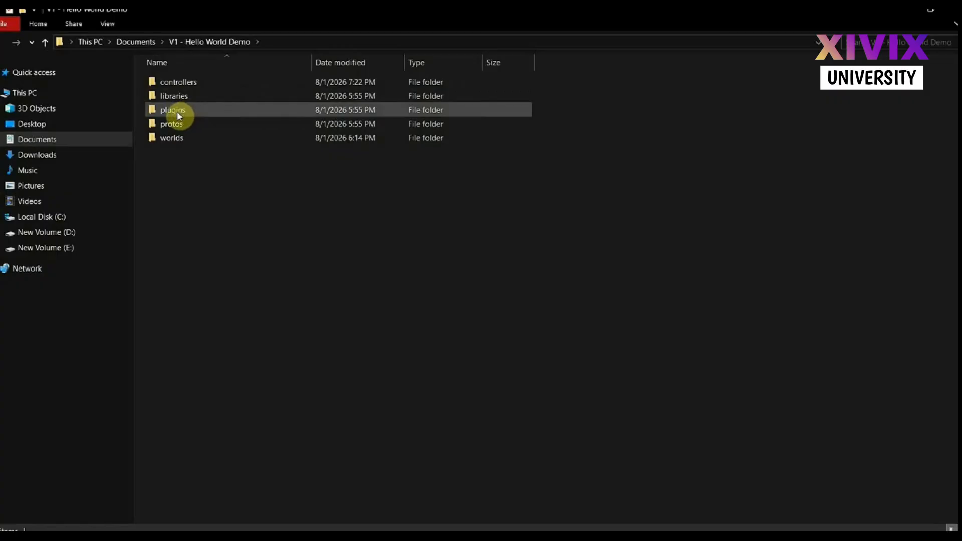
Examine the contents of the project's worlds and protos folders, returning to the project folder after each
double_click(179, 138)
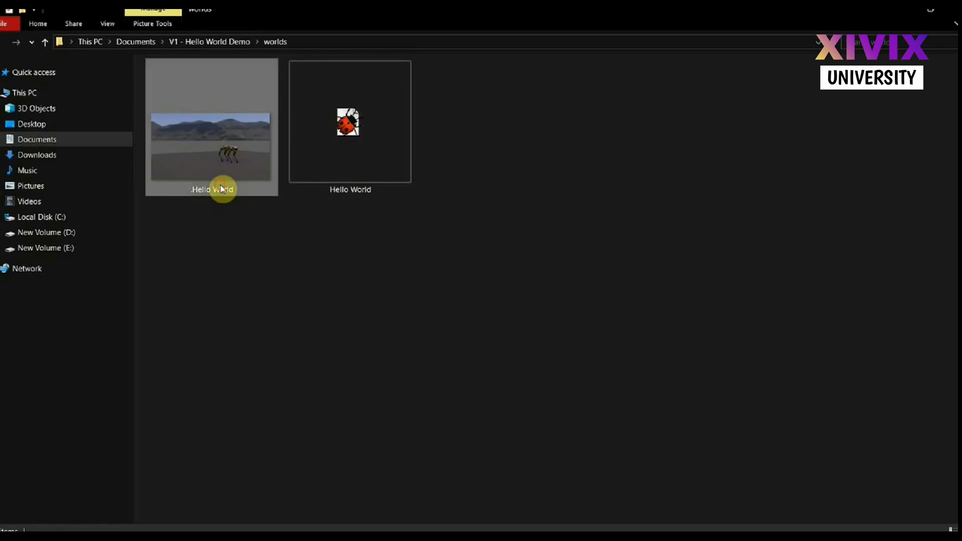
key(alt+Up)
click(173, 127)
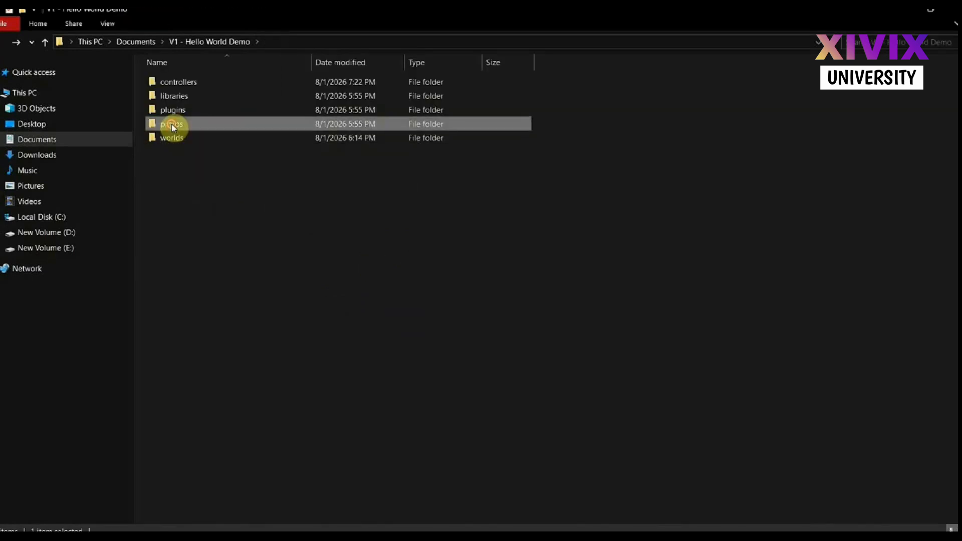
double_click(172, 126)
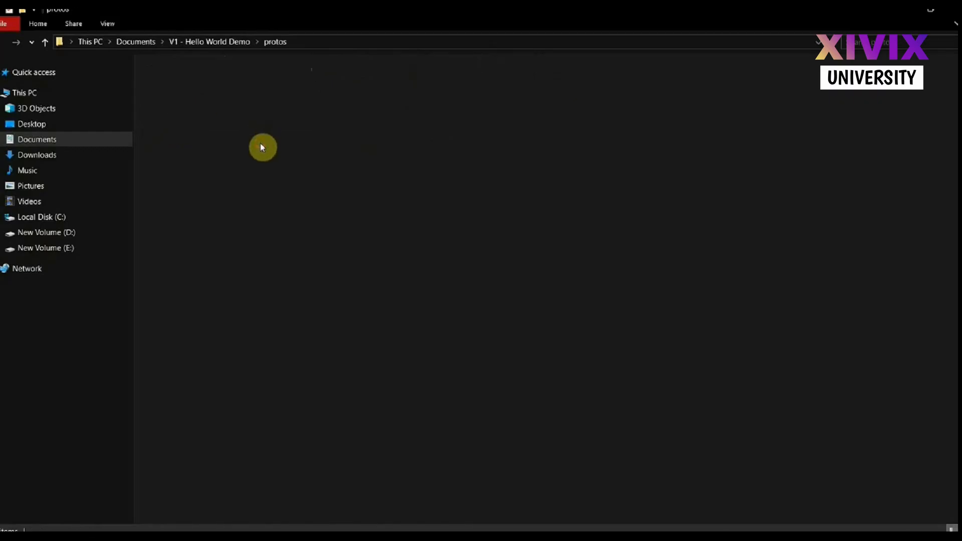
key(alt+Up)
Examine the physics and robot_windows subfolders of the plugins folder, and return to the project folder
double_click(182, 112)
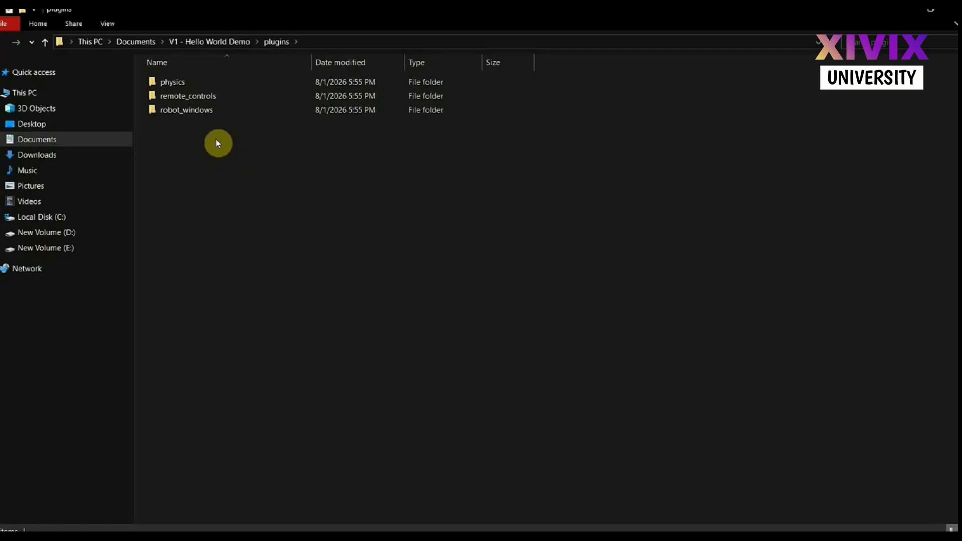
double_click(198, 82)
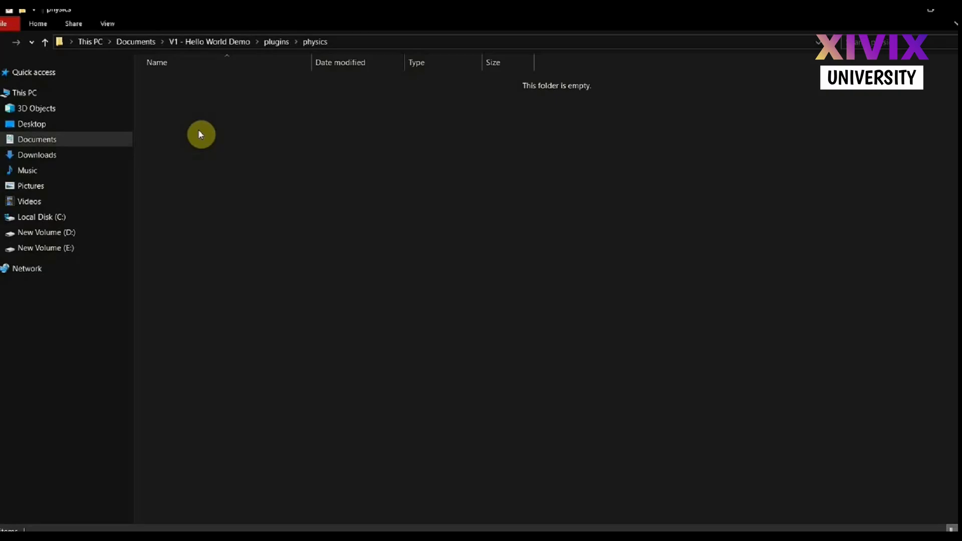
key(alt+Left)
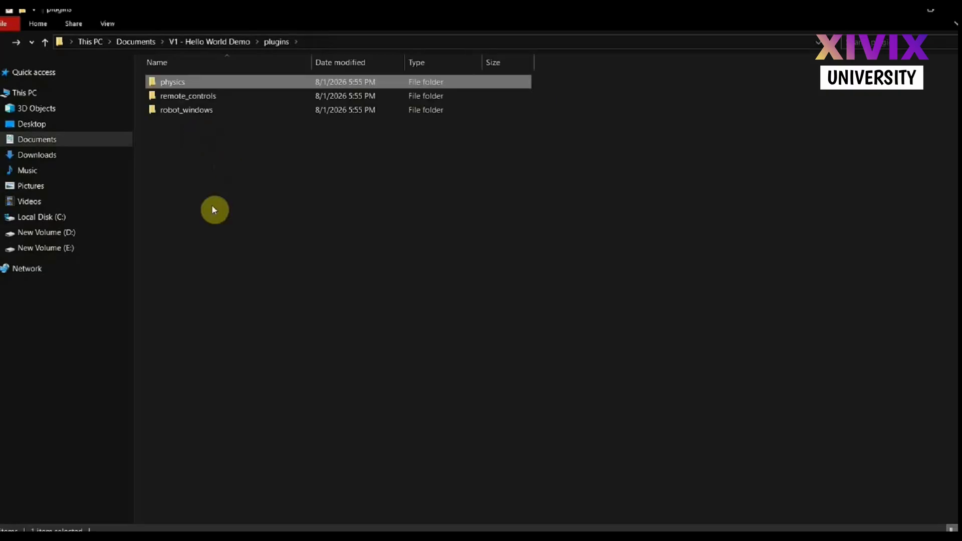
click(173, 163)
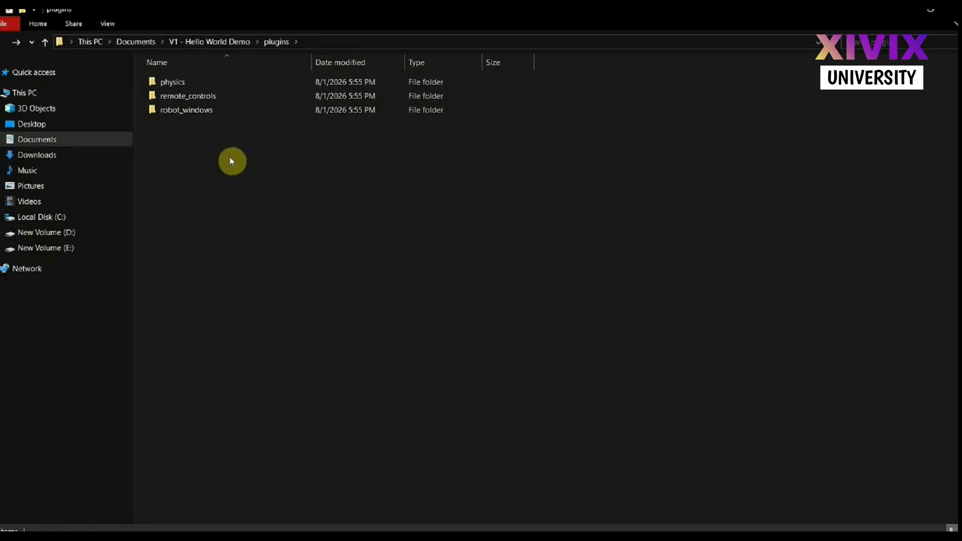
double_click(186, 110)
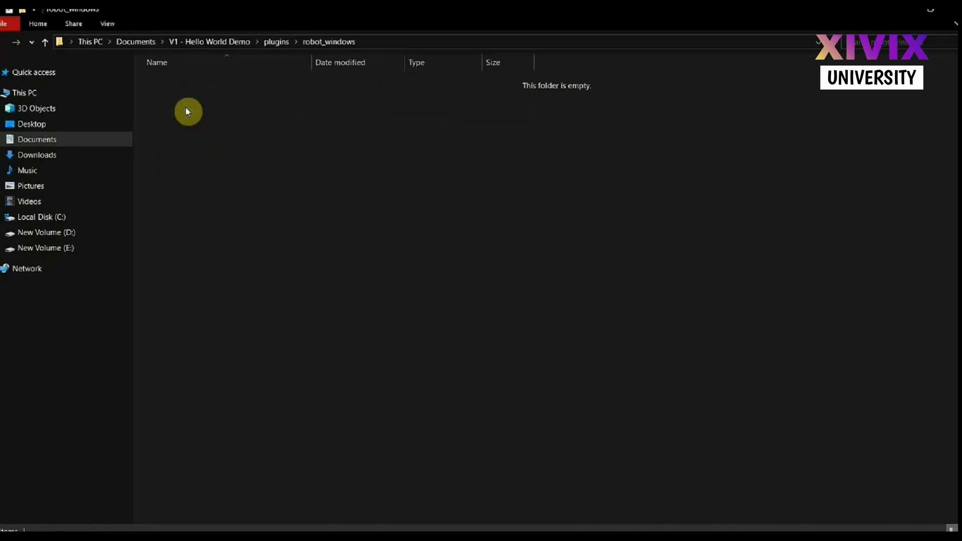
key(alt+Left)
key(alt+Left)
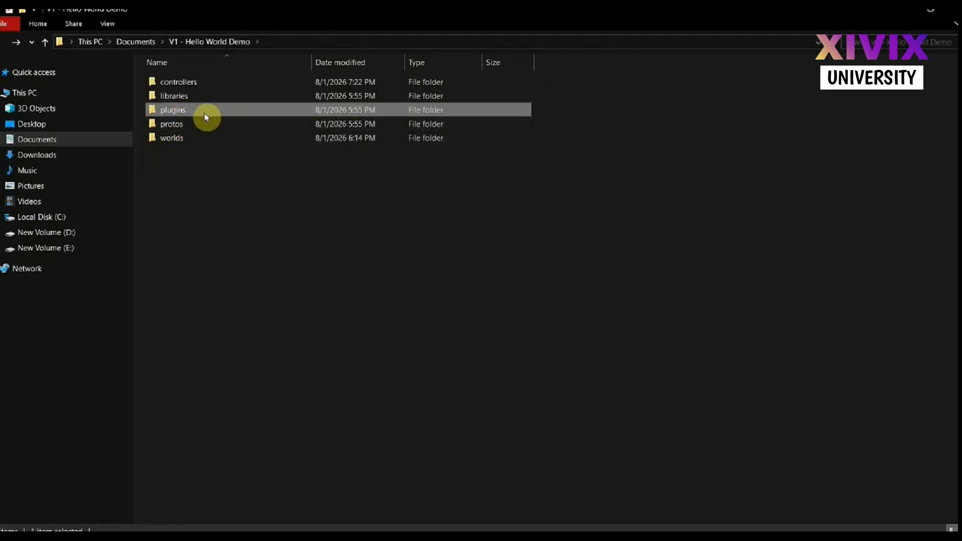
Check the contents of the libraries folder with a refresh and return to the project folder
double_click(186, 96)
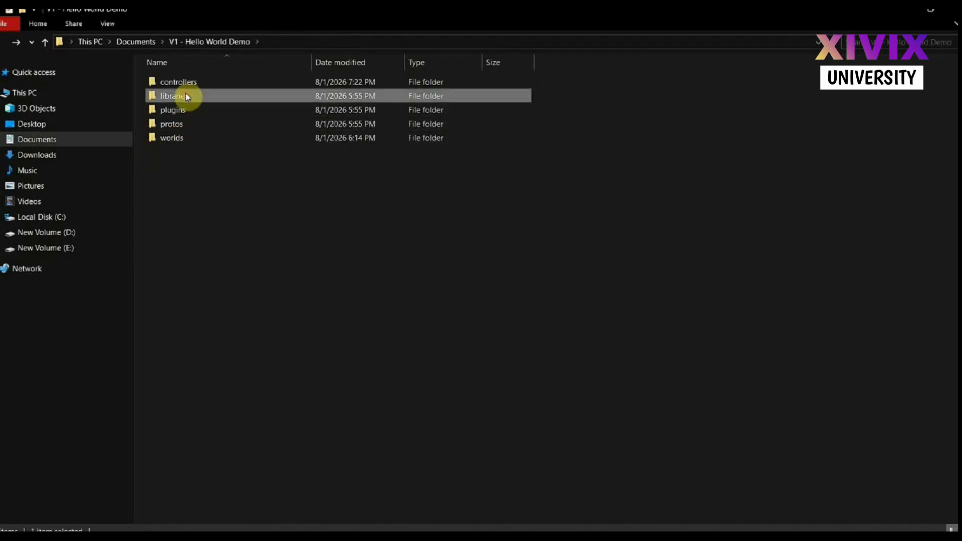
right_click(186, 96)
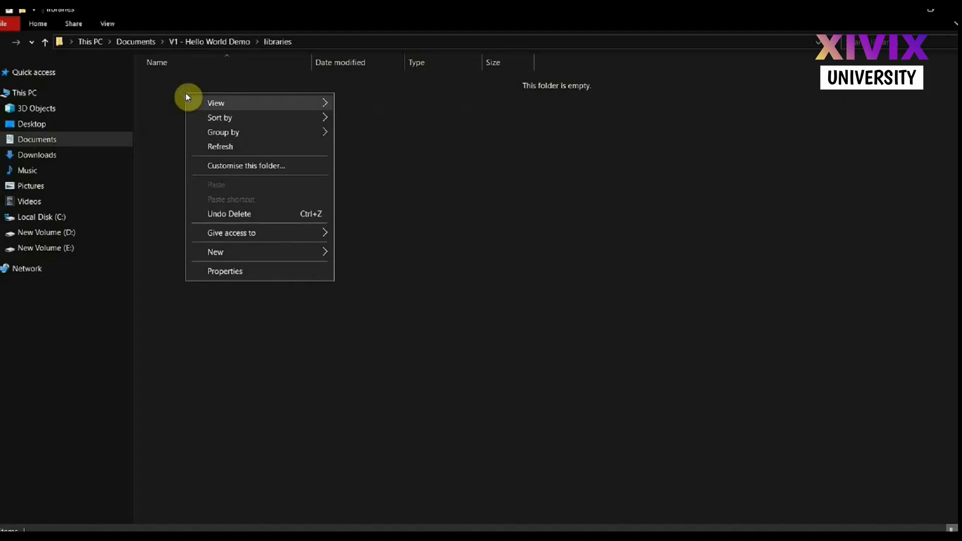
click(227, 147)
key(alt+Left)
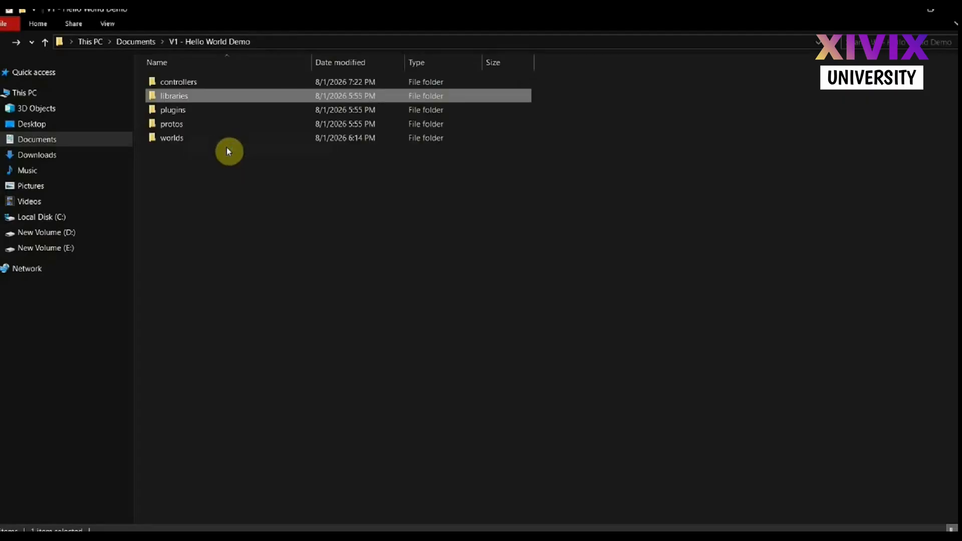
Open the my_spot_controller_1 folder inside controllers and select the my_spot_controller_1 Python file
click(169, 86)
double_click(169, 84)
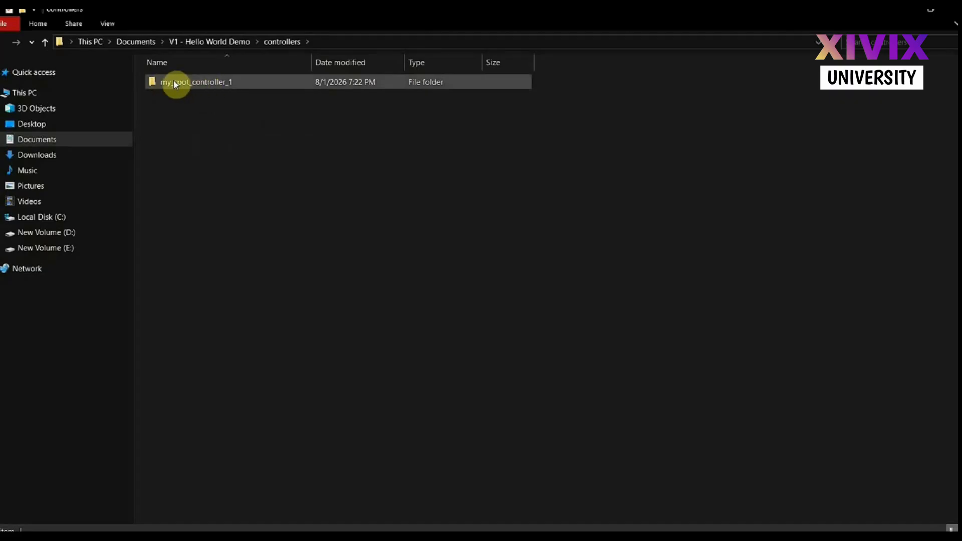
click(175, 85)
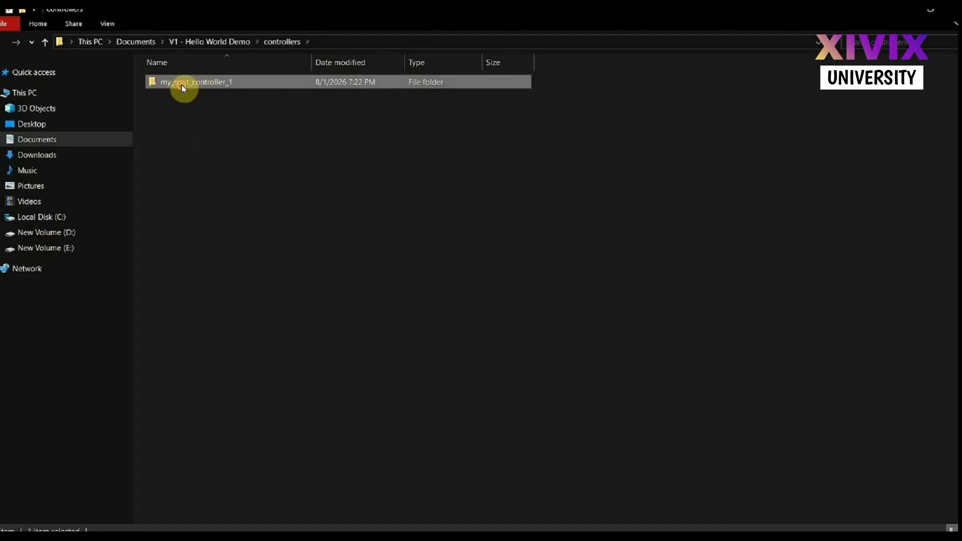
double_click(182, 86)
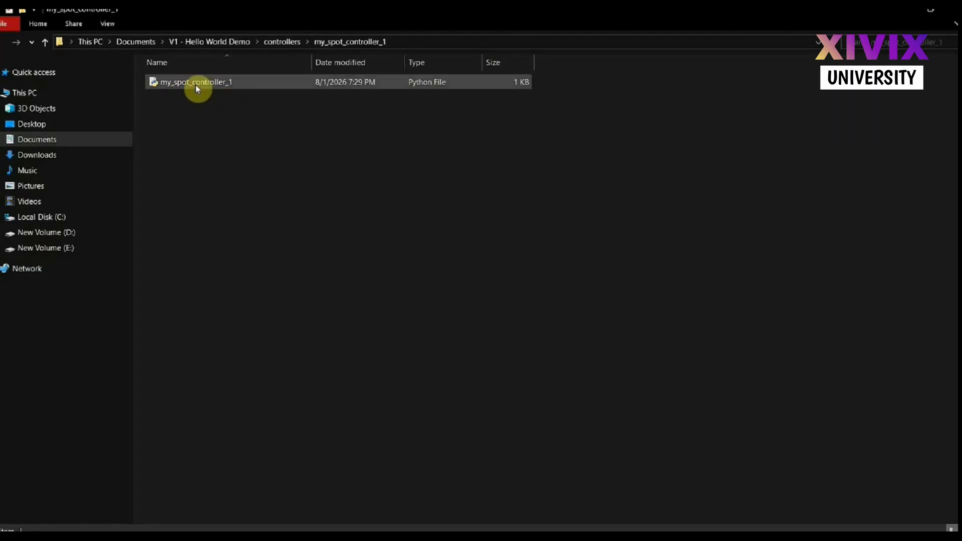
click(197, 89)
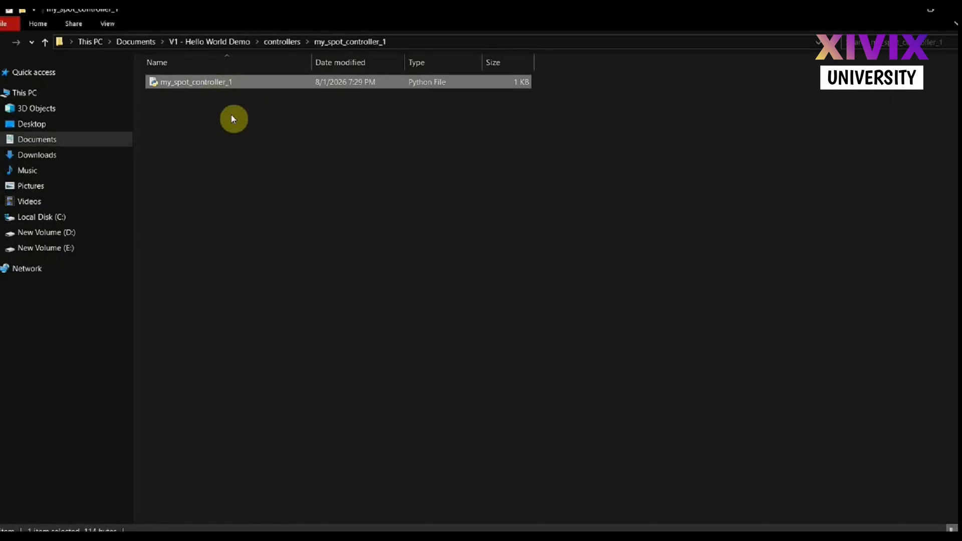